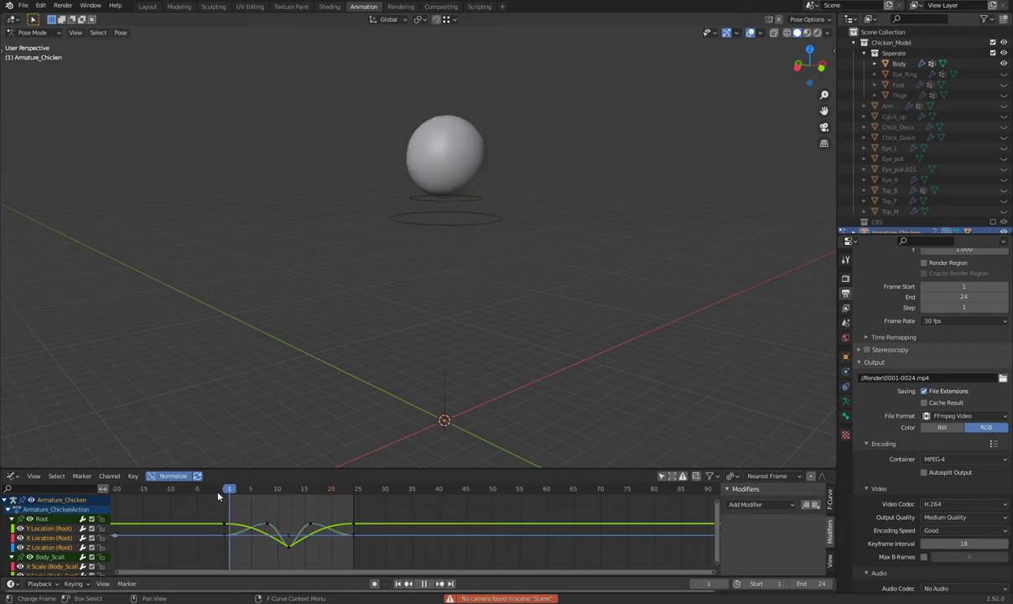
- Scrub the bouncing animation back to frame 11, mid-bounce
left_click_drag(341, 492, 353, 489)
middle_click_drag(507, 286, 469, 322)
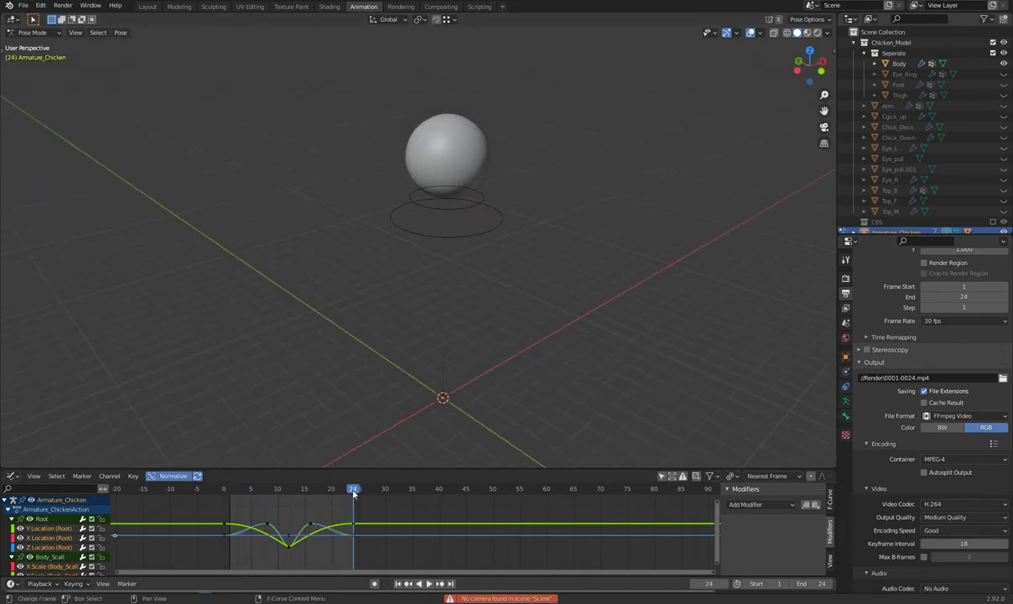
left_click_drag(352, 489, 283, 489)
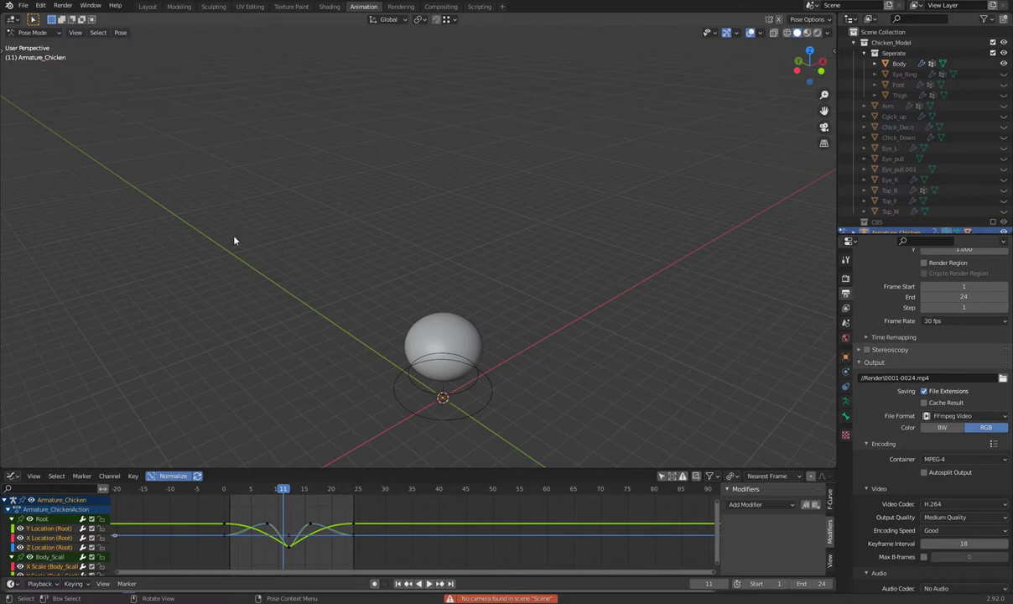
- In Object Mode, select Eye_Ring through Top_M in the Outliner and unhide them
key("ctrl+Tab")
left_click(905, 74)
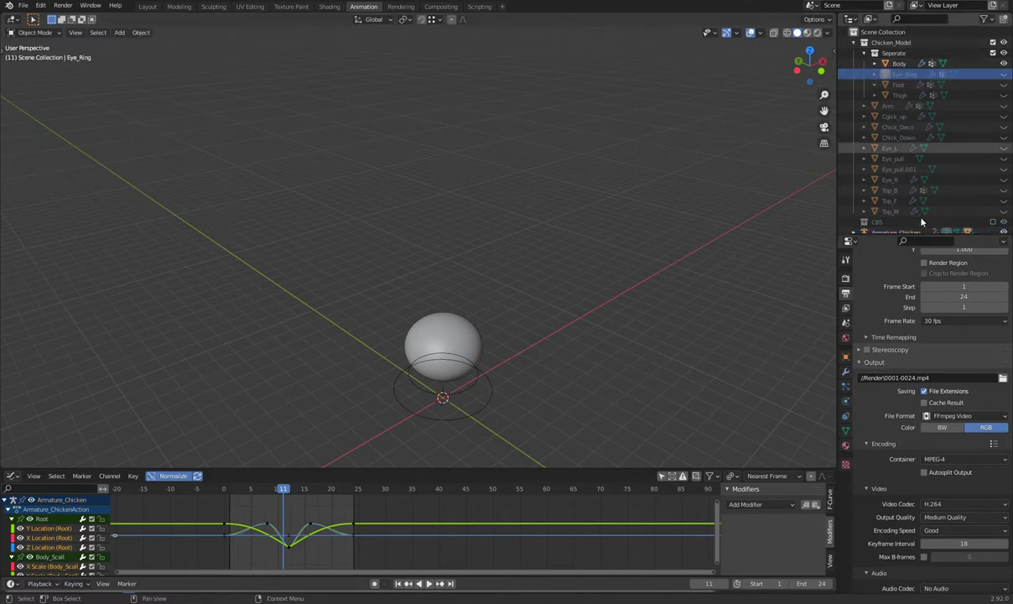
left_click(997, 214, "shift")
left_click(1004, 196)
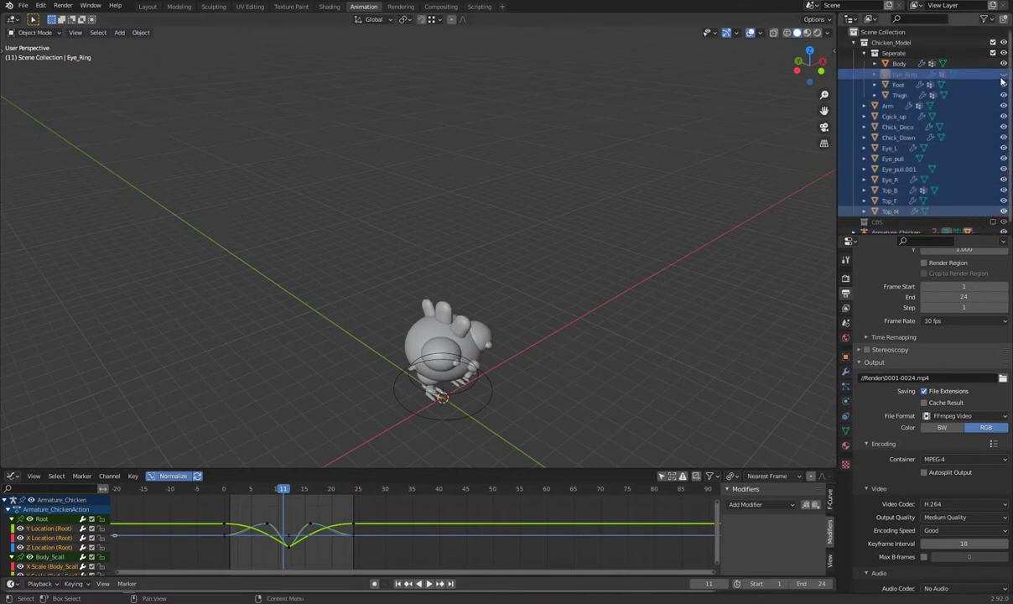
- Switch to the front view and play the bounce animation, then stop it
key("KP_1")
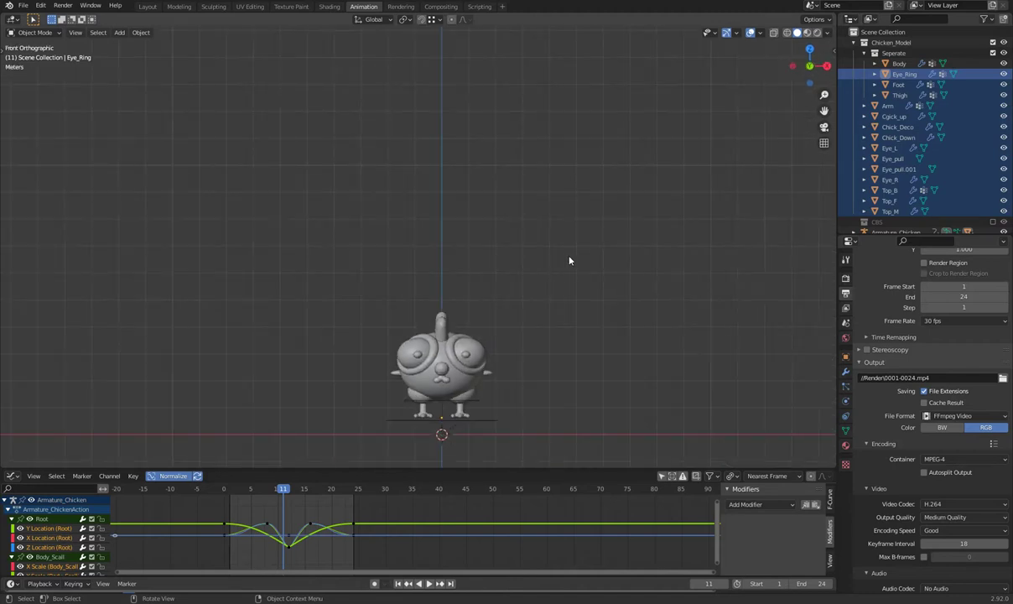
key("space")
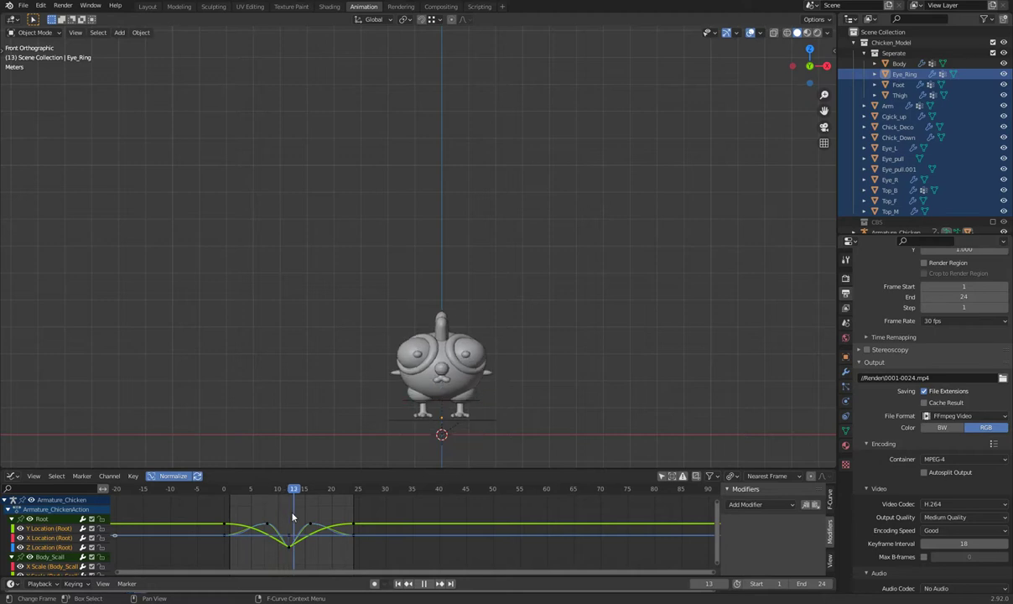
key("space")
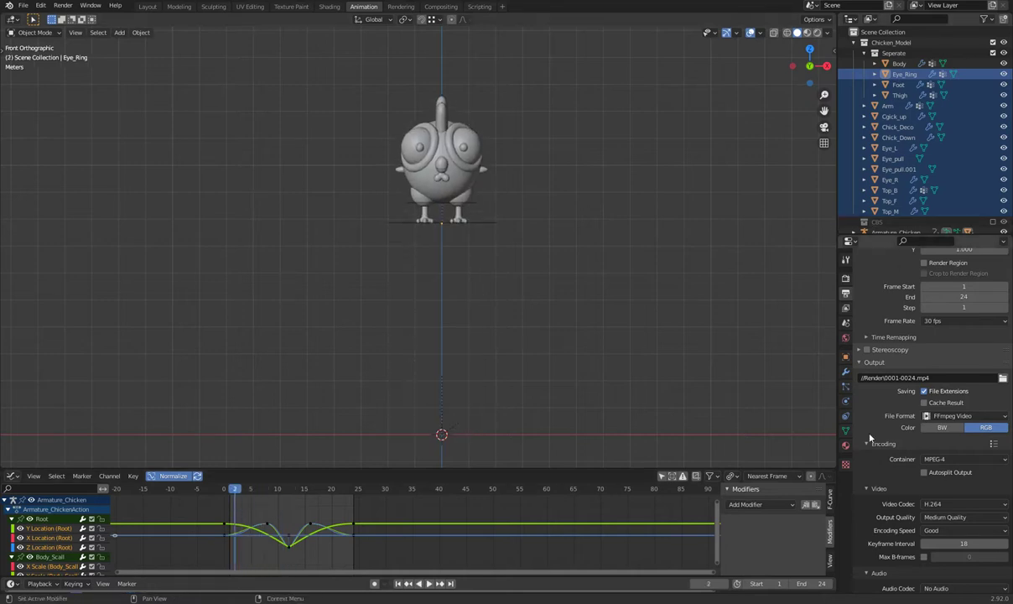
- Select Armature_Chicken and enter Pose Mode
left_click(845, 373)
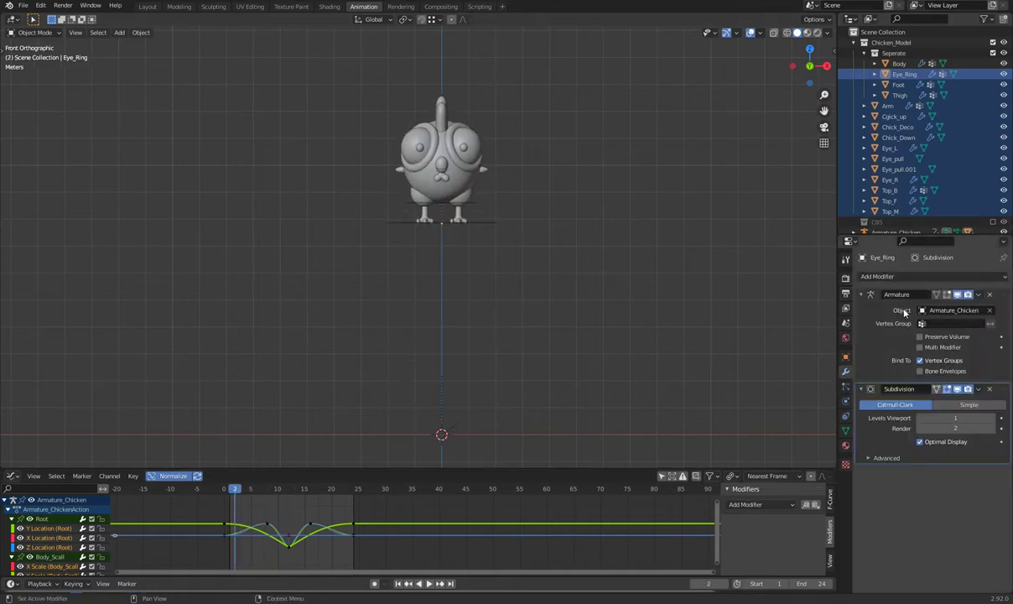
left_click(453, 214)
key("ctrl+Tab")
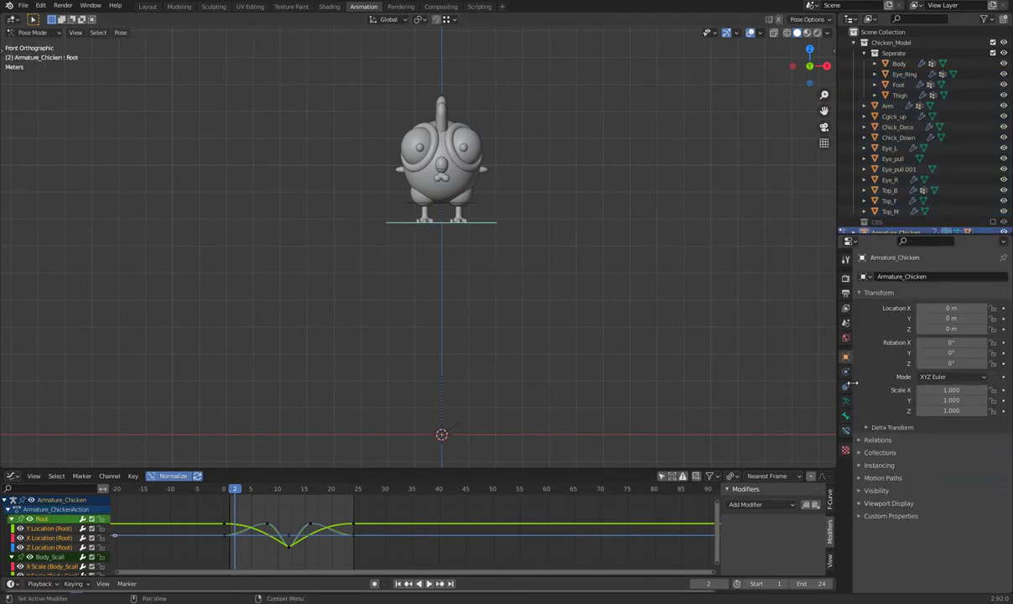
- In the armature's data settings, turn on a second bone layer and centre the enlarged chicken
left_click(846, 402)
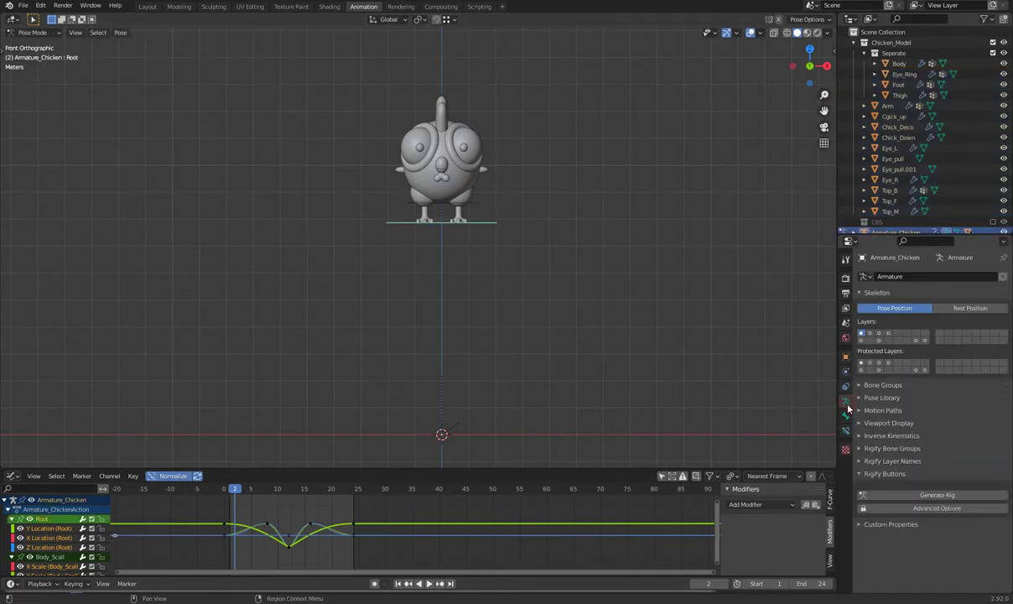
left_click(873, 335)
key("ctrl+z")
scroll(545, 277, "up", 3)
middle_click_drag(534, 235, 482, 347, "shift")
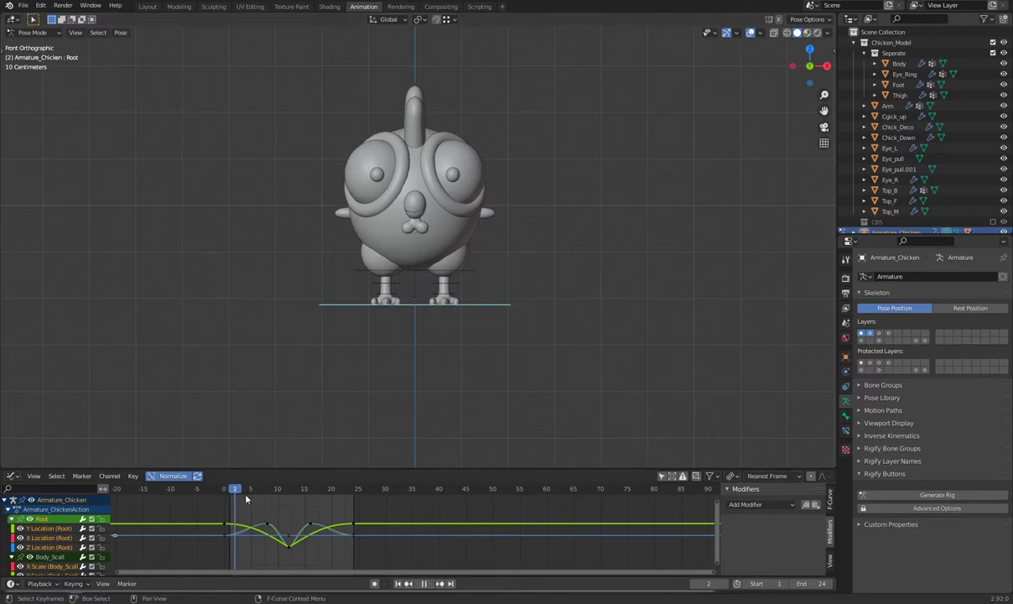
- At frame 12, rotate the L_leg bone out sideways about -90°
left_click_drag(235, 490, 277, 490)
scroll(532, 380, "down", 3)
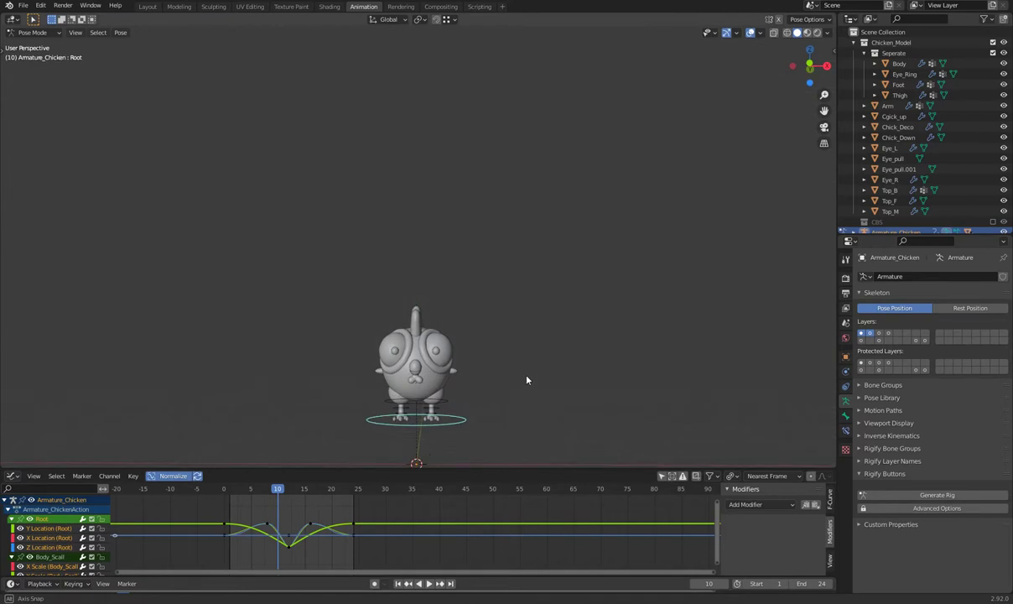
middle_click_drag(525, 380, 563, 229, "shift")
scroll(563, 252, "up", 2)
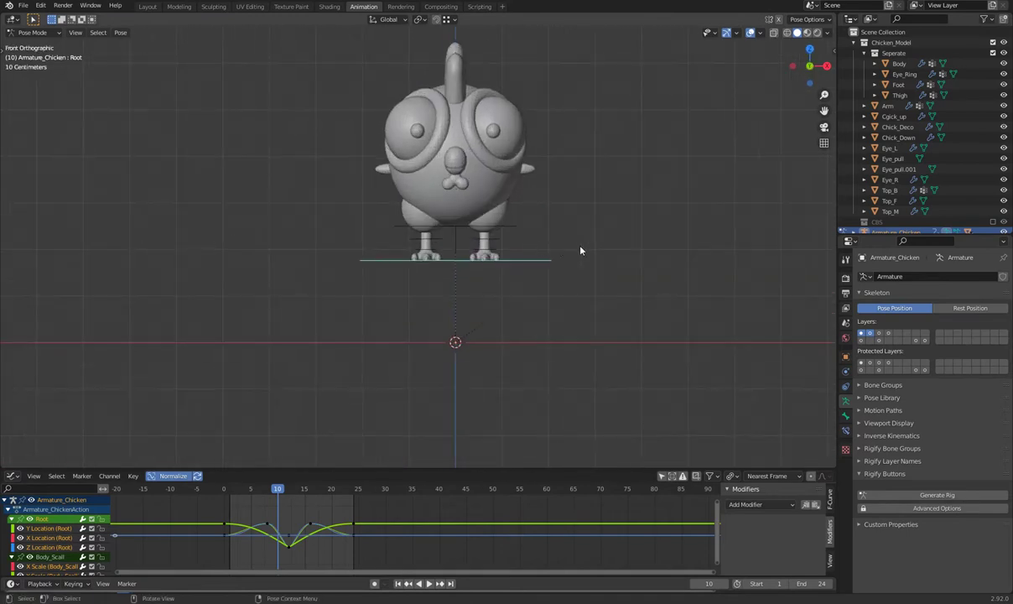
scroll(539, 344, "down", 1)
scroll(437, 402, "up", 2)
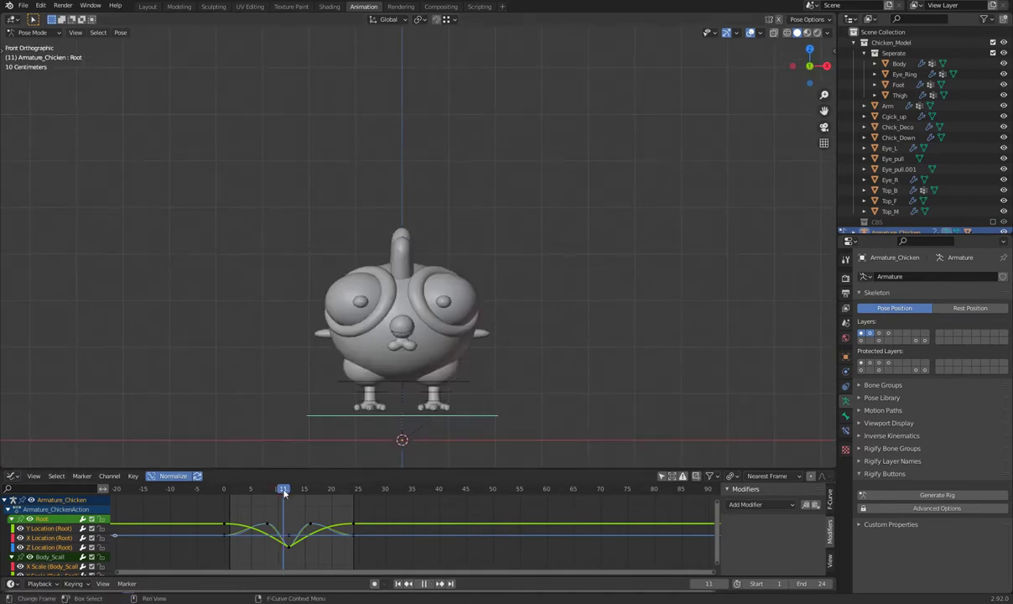
left_click_drag(281, 491, 288, 490)
middle_click_drag(516, 423, 511, 352, "shift")
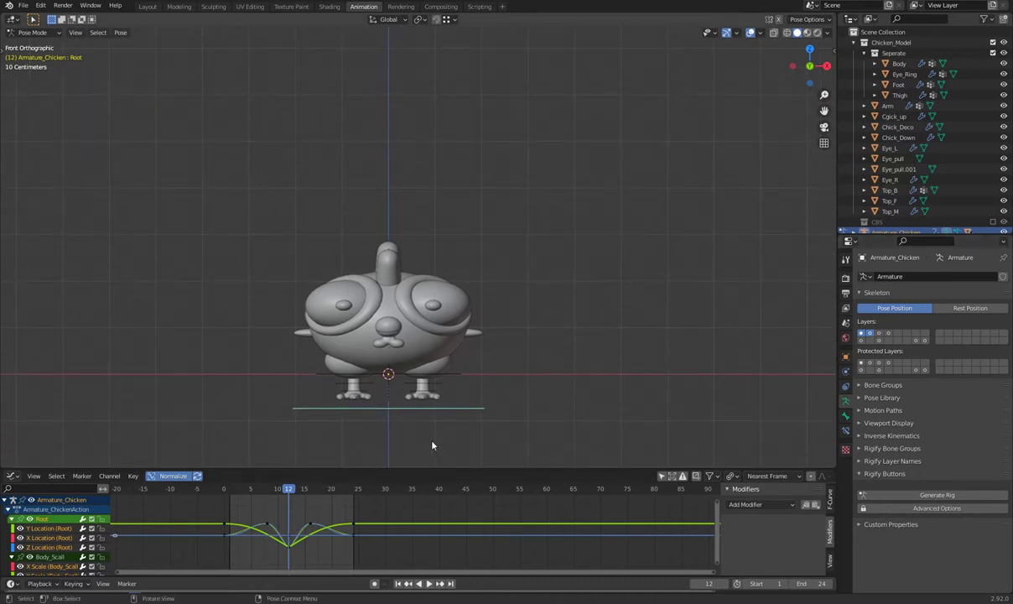
left_click(441, 388)
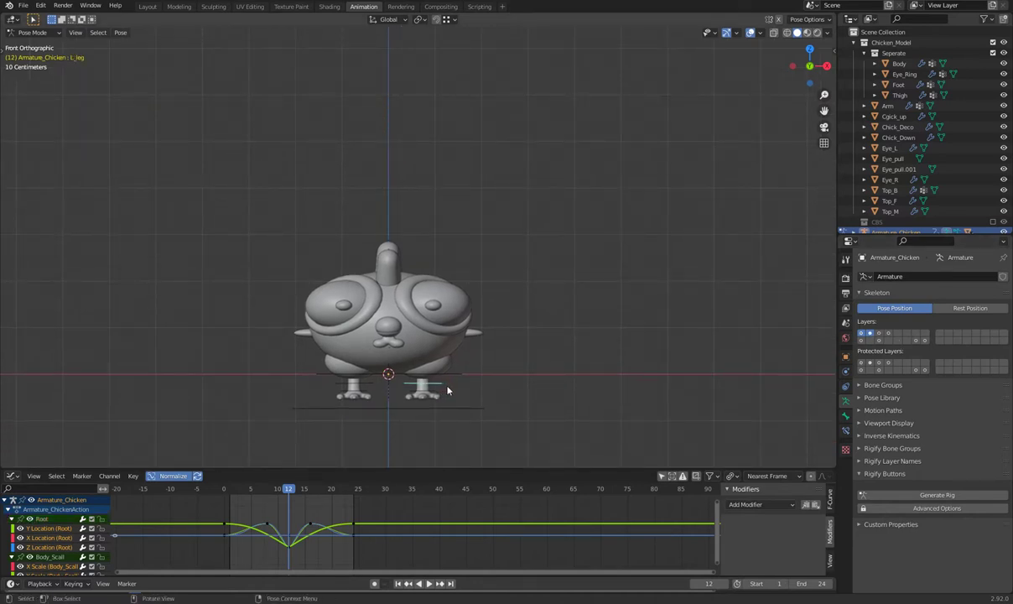
key("r")
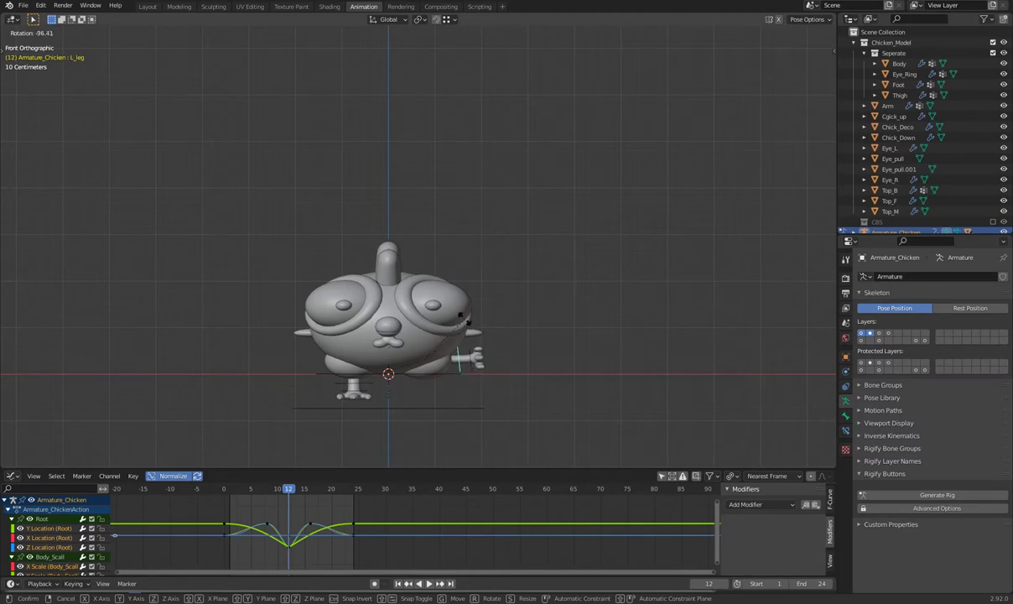
left_click(466, 330)
- Rotate R_leg about 90°, then keyframe the rotation of both leg bones
left_click(381, 387)
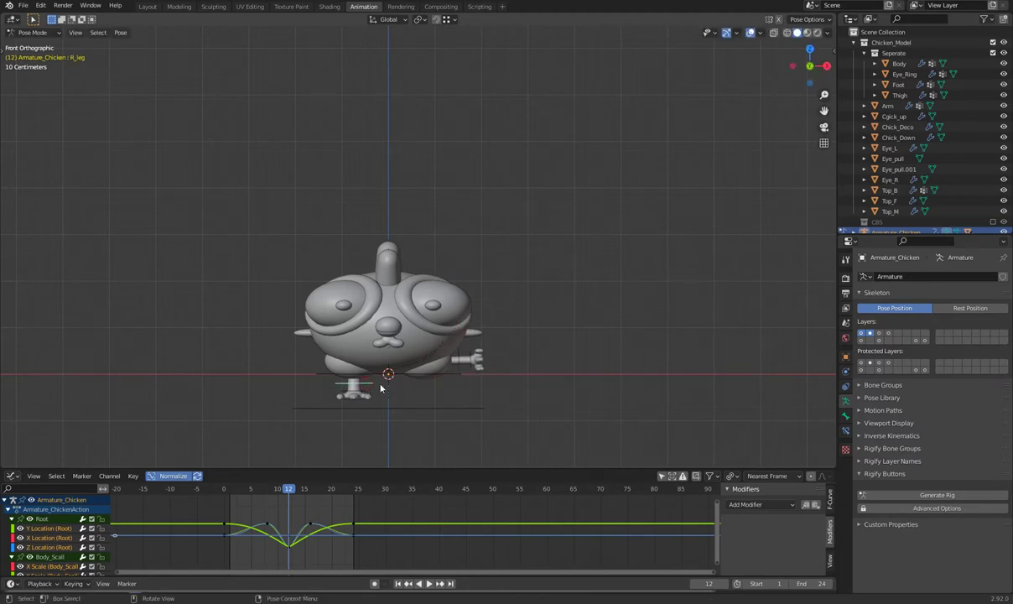
key("r")
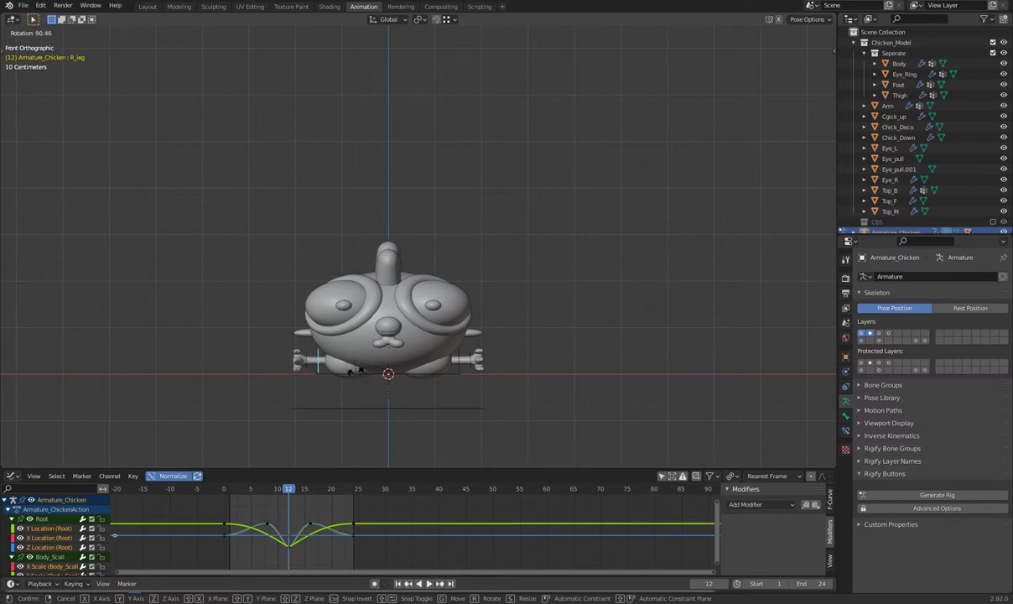
left_click(356, 369)
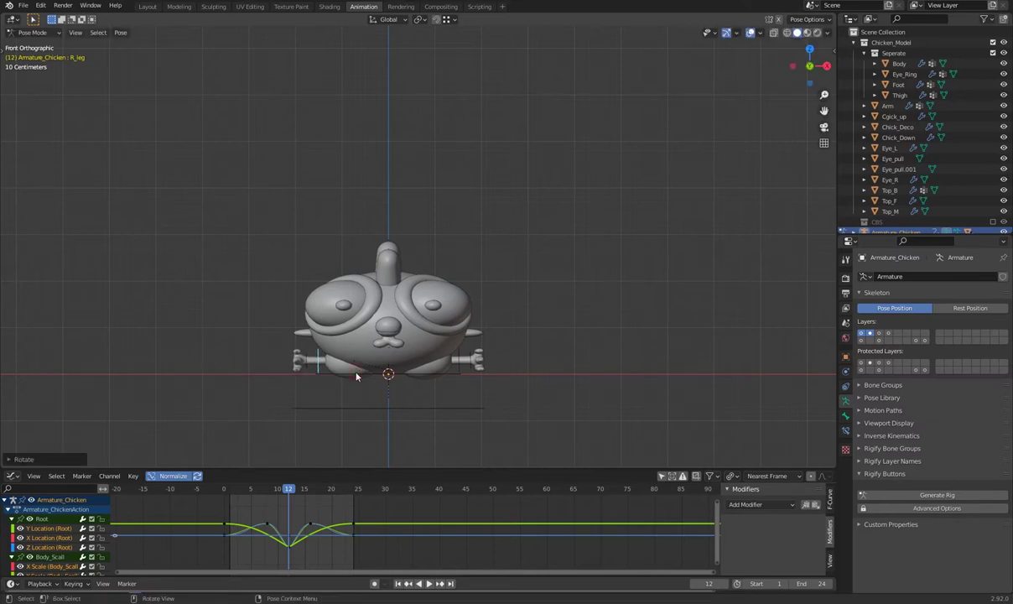
left_click(460, 371)
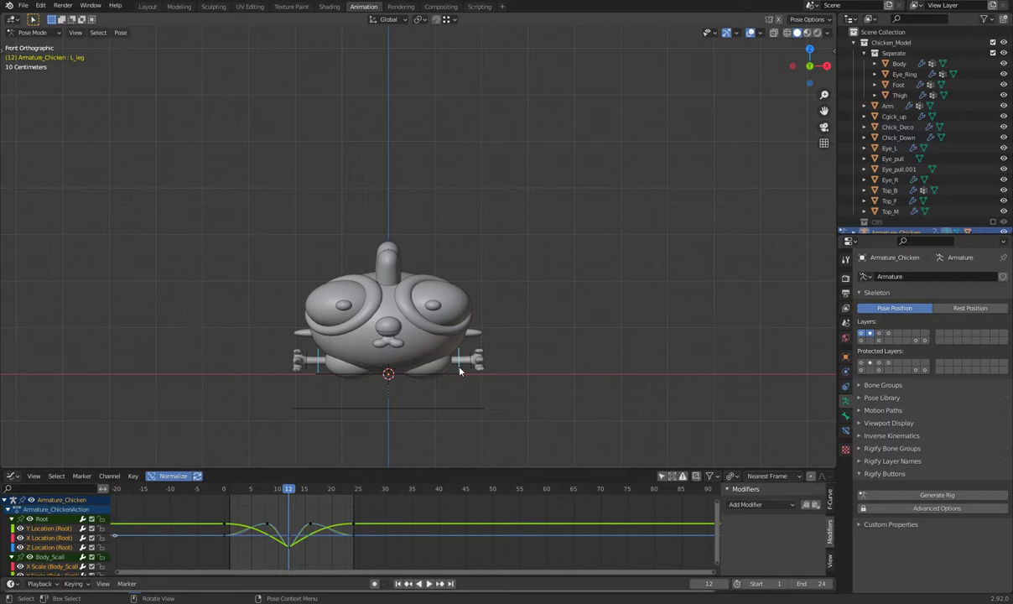
key("i")
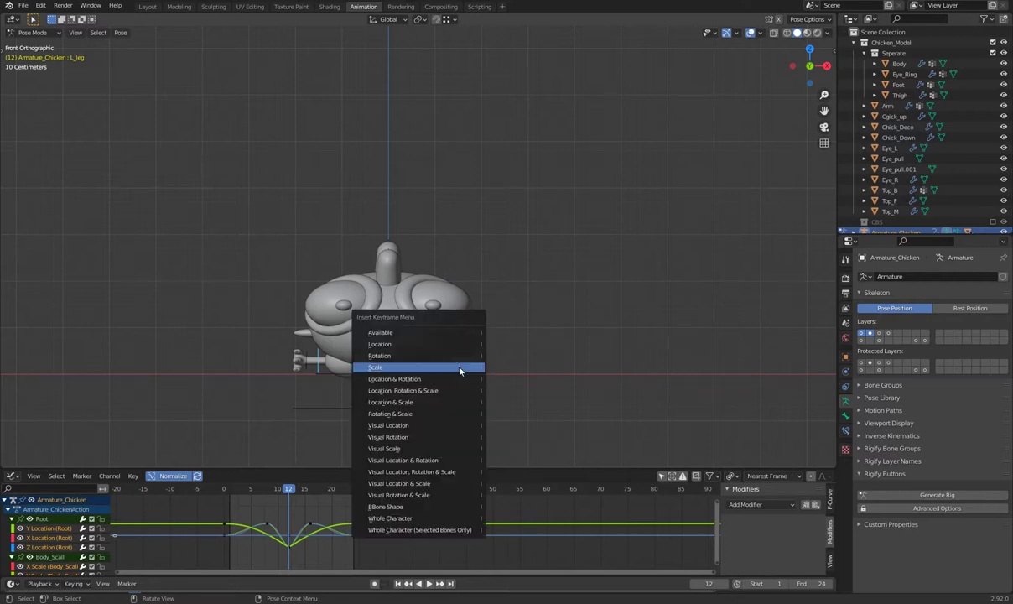
left_click(406, 356)
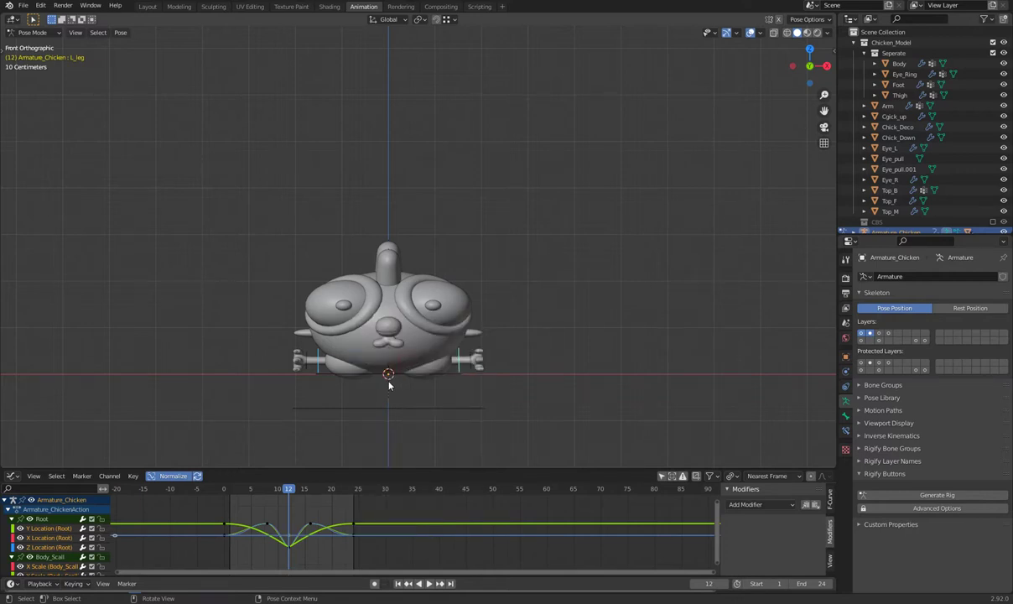
left_click_drag(287, 491, 223, 492)
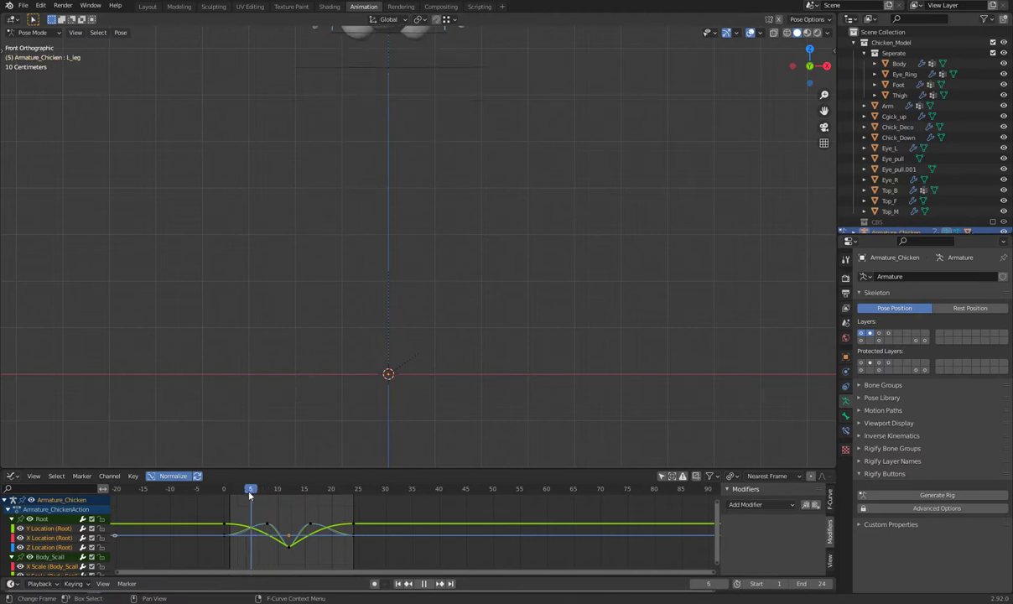
- Reset the L_leg and R_leg rotations so both legs hang straight down
scroll(437, 269, "down", 4)
middle_click_drag(442, 272, 464, 294, "shift")
scroll(457, 275, "up", 3)
scroll(457, 275, "up", 1)
left_click(487, 270)
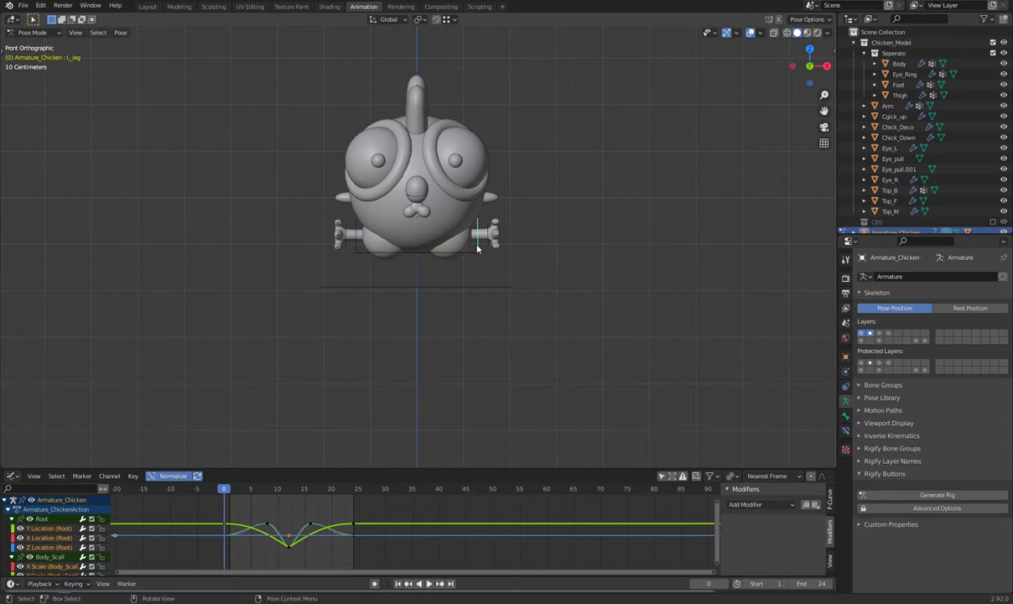
key("alt+r")
left_click(336, 230)
key("alt+r")
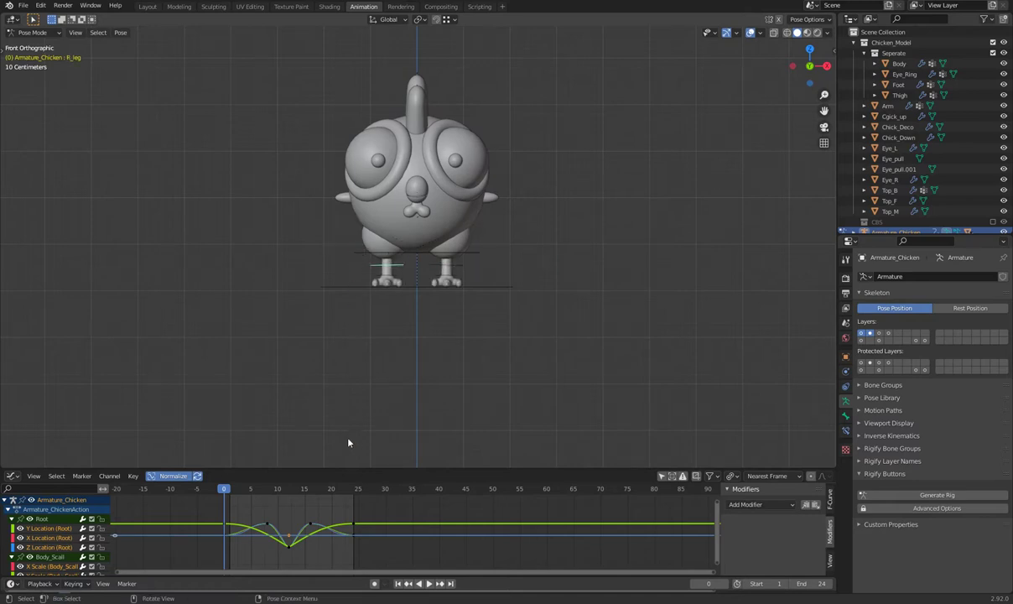
- Turn on auto keying and key both legs' rotation at frame 0
left_click(374, 583)
key("i")
left_click(399, 300)
left_click(436, 251)
key("i")
left_click(463, 270)
- Play the leg animation from frame 1 to review it, then return to frame 0
mouse_move(228, 495)
left_mouse_down()
mouse_move(277, 501)
mouse_move(261, 495)
left_mouse_up()
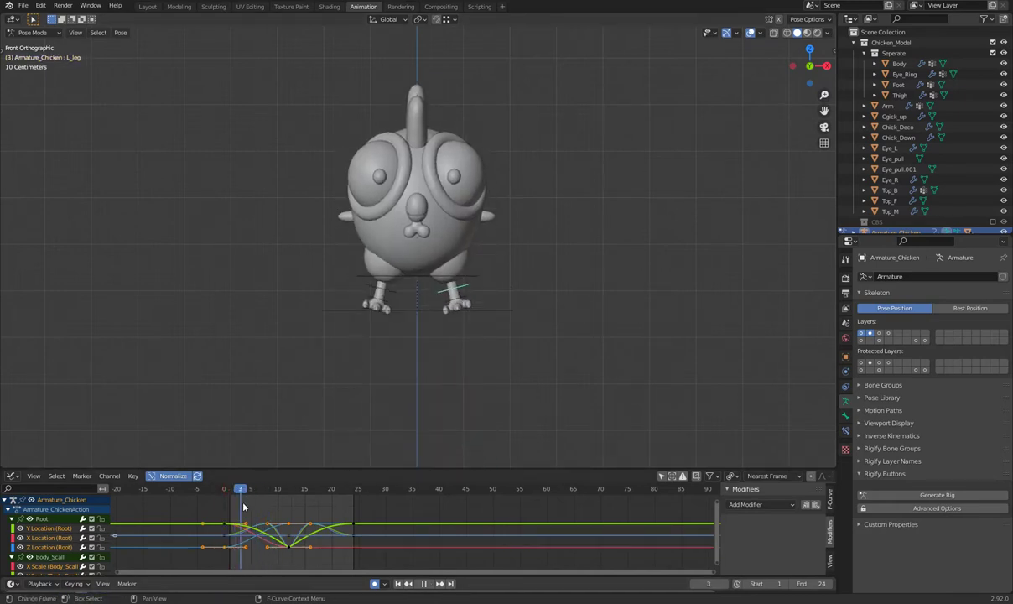
scroll(474, 399, "down", 3)
middle_click_drag(465, 332, 465, 223, "shift")
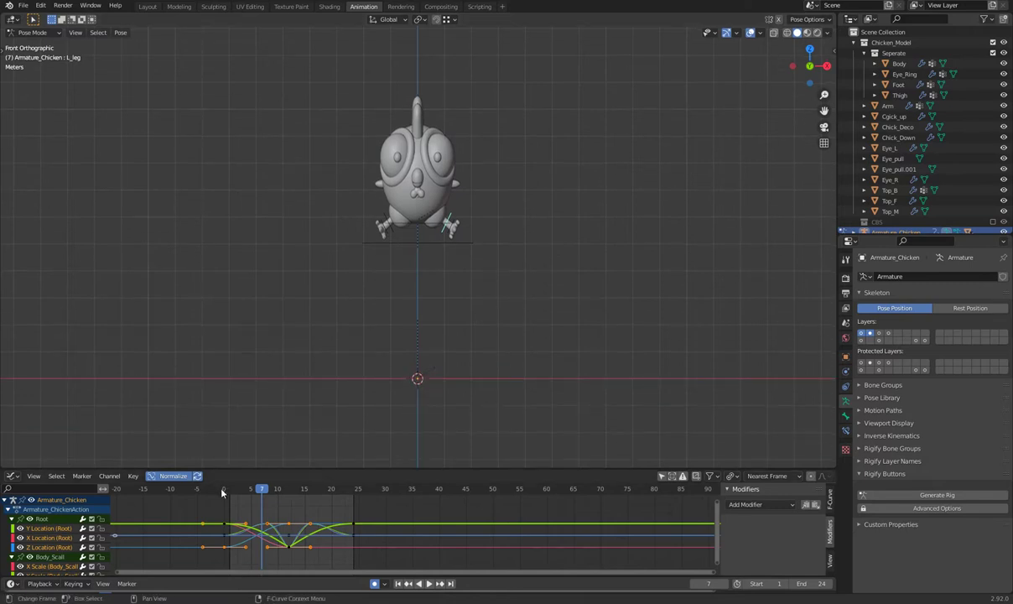
left_click_drag(264, 491, 229, 493)
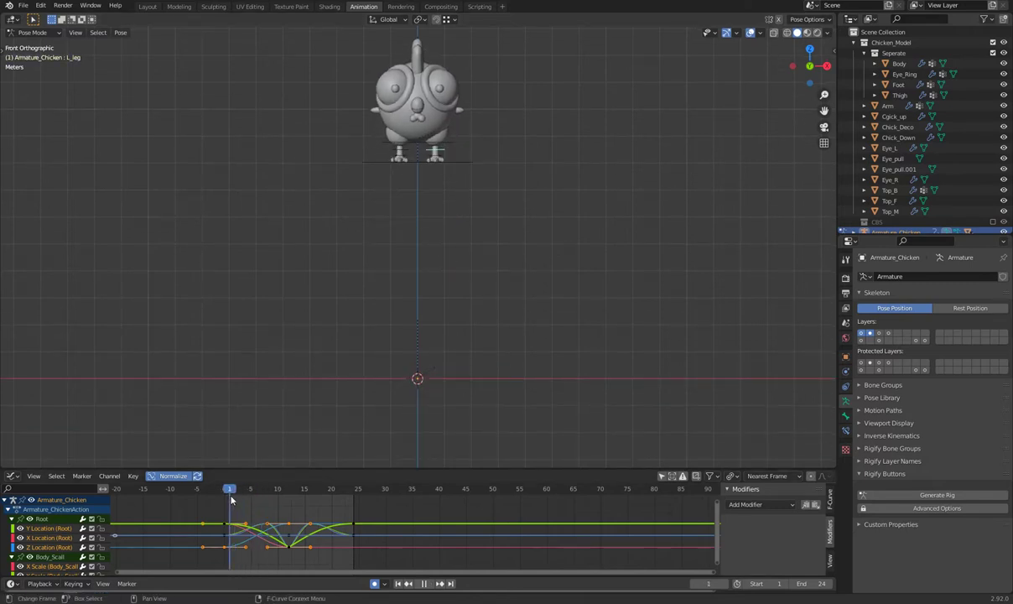
key("space")
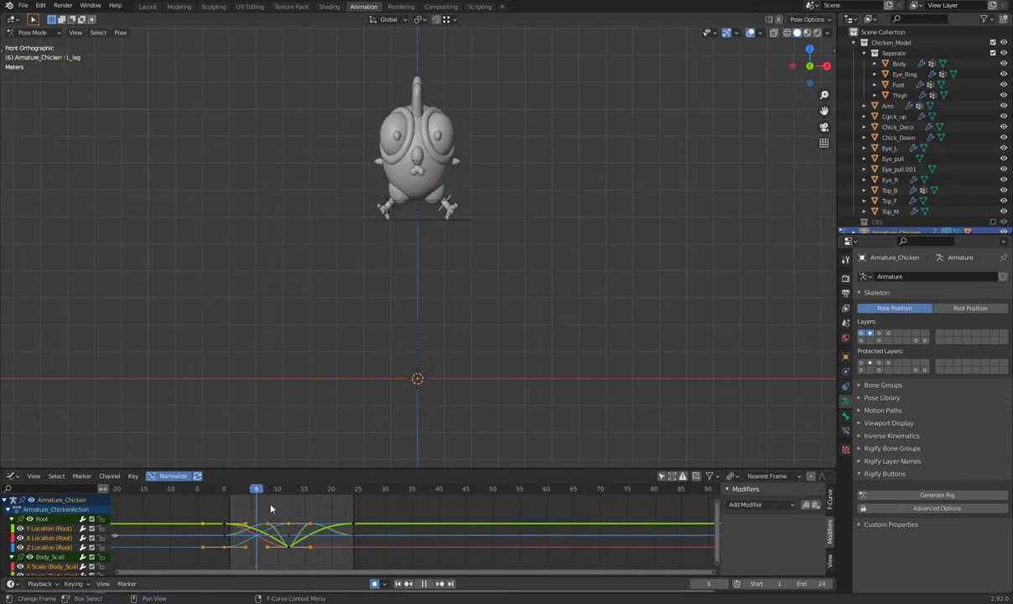
key("space")
left_click_drag(285, 514, 224, 521)
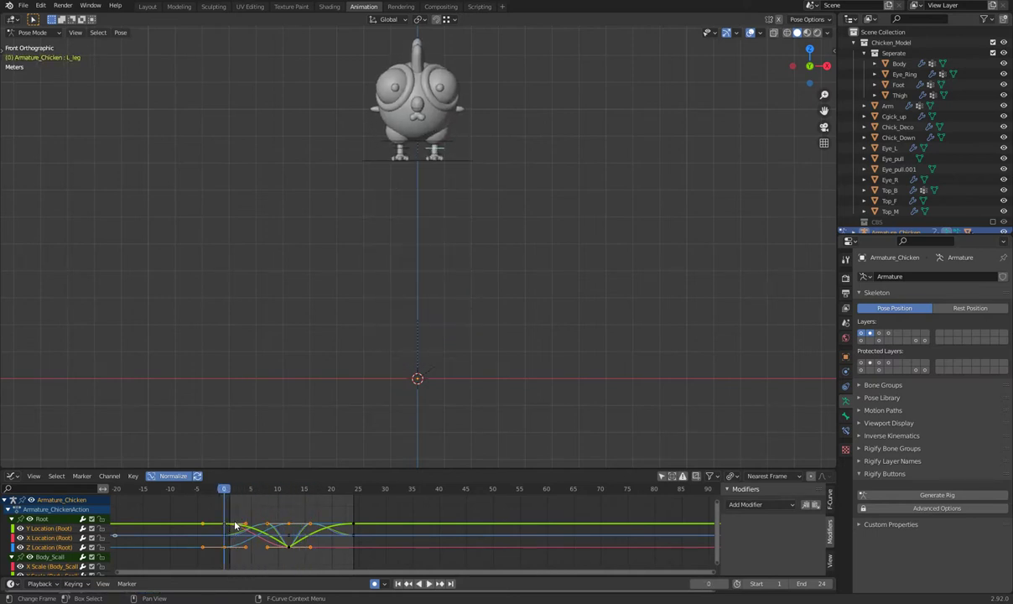
- Enable Only Show Selected in the Graph Editor and add R_leg to the selection
left_click(661, 476)
left_click(661, 476)
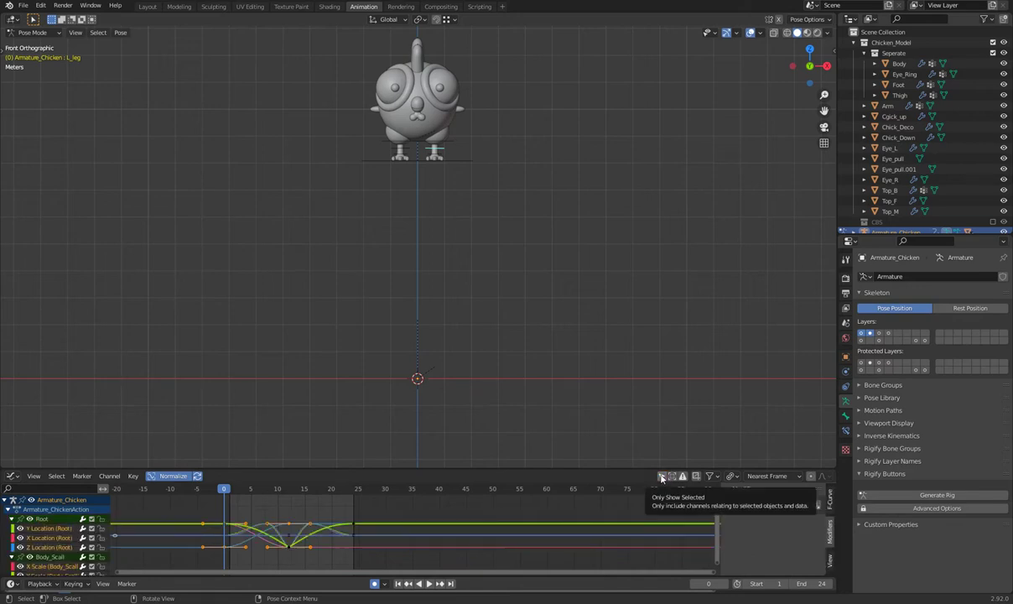
left_click(661, 477)
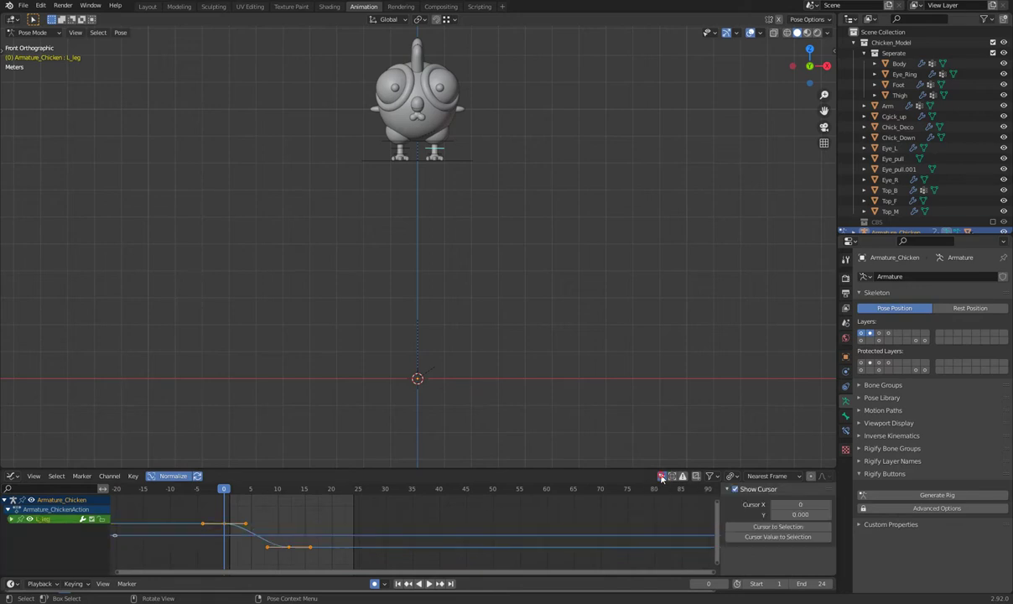
left_click(407, 154, "shift")
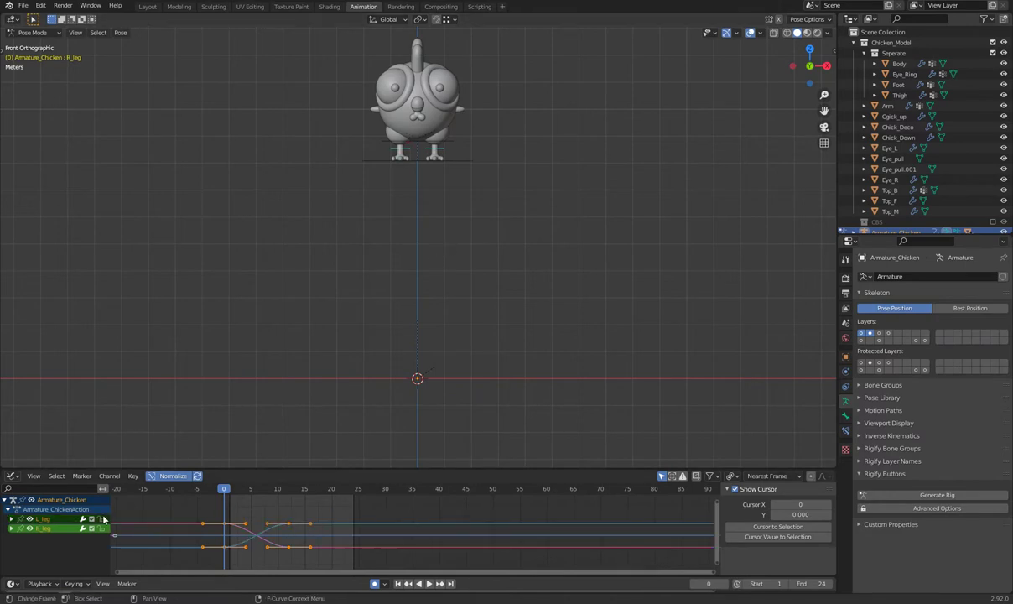
- In an enlarged Dope Sheet, duplicate the frame-0 leg keys to frame 24
key("ctrl+Tab")
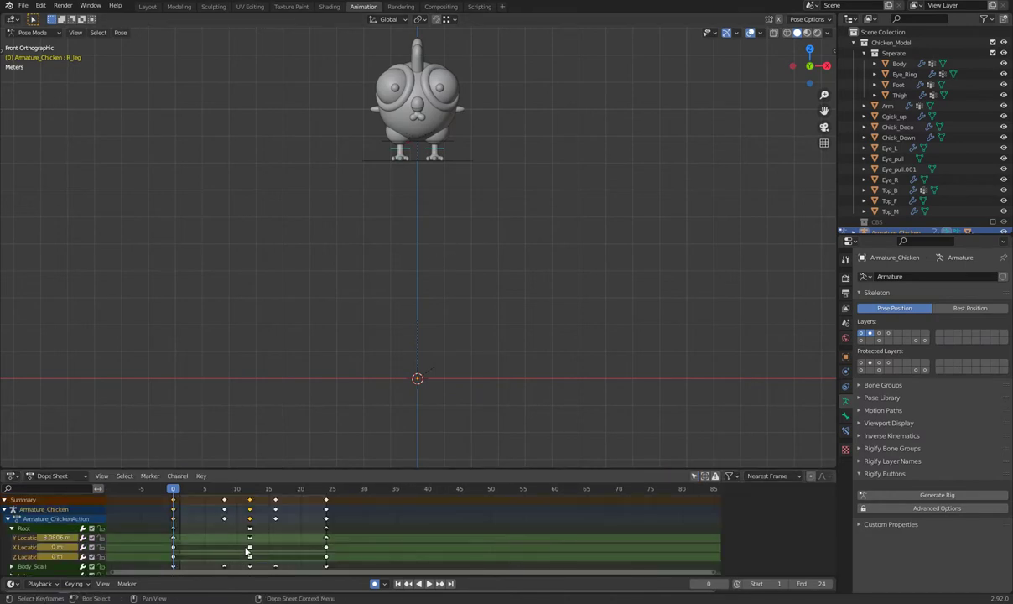
mouse_move(292, 467)
left_mouse_down()
mouse_move(363, 312)
mouse_move(338, 390)
left_mouse_up()
left_click(694, 321)
left_click_drag(146, 480, 180, 451)
key("shift+d")
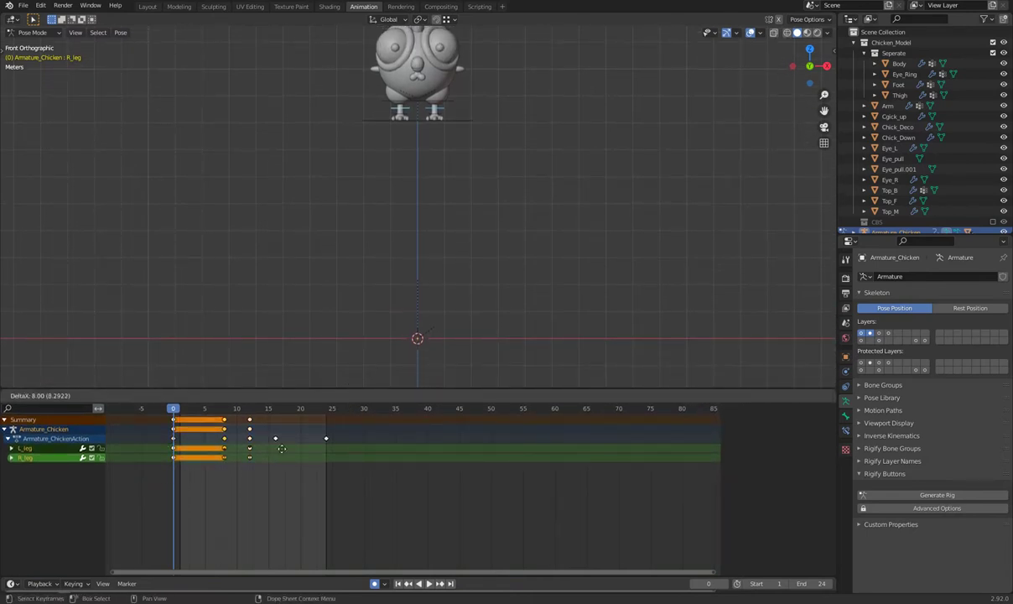
left_click(389, 422)
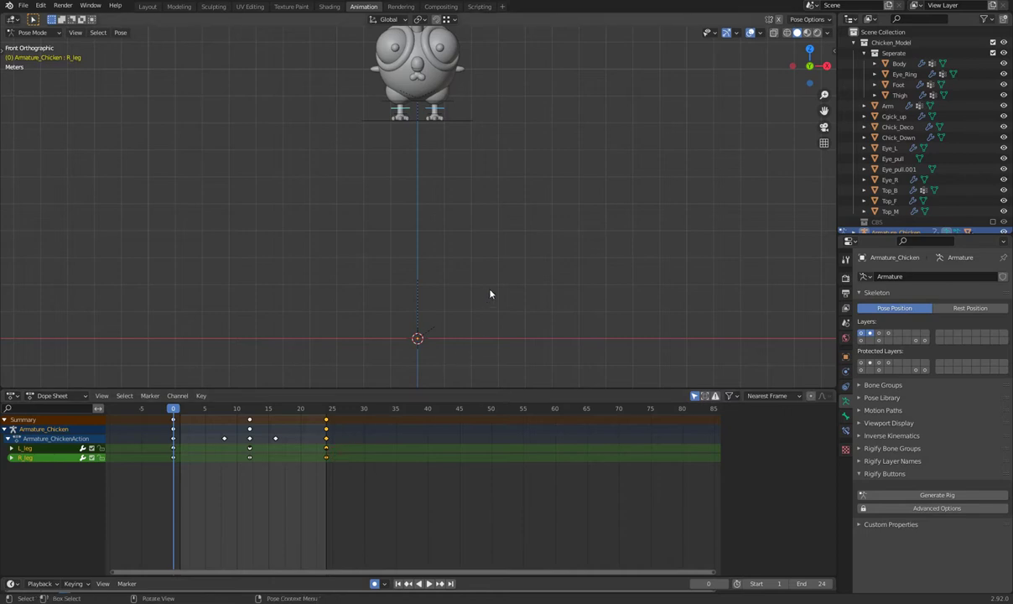
- Play the loop and scrub frames 0 through 6 to review the leg pose
key("space")
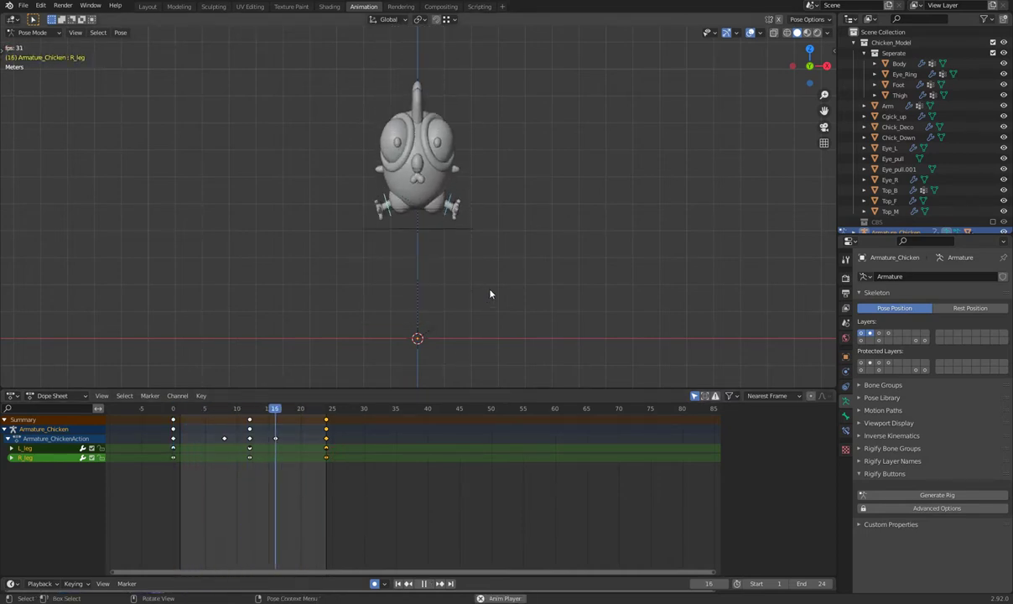
key("space")
mouse_move(276, 409)
left_mouse_down()
mouse_move(174, 424)
mouse_move(327, 429)
mouse_move(174, 429)
mouse_move(256, 430)
mouse_move(173, 432)
mouse_move(177, 443)
left_mouse_up()
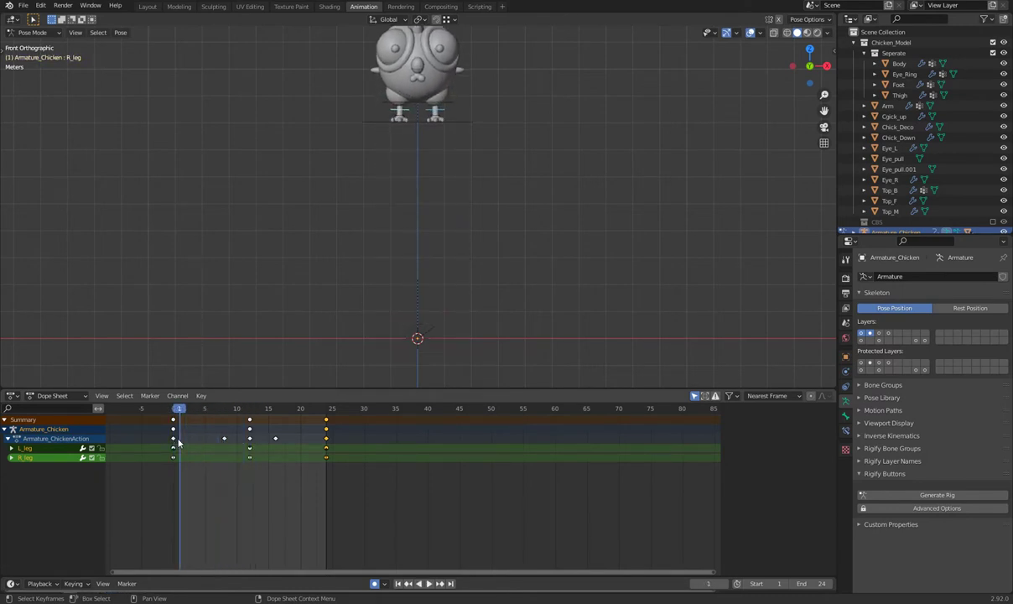
middle_click_drag(475, 263, 471, 286, "shift")
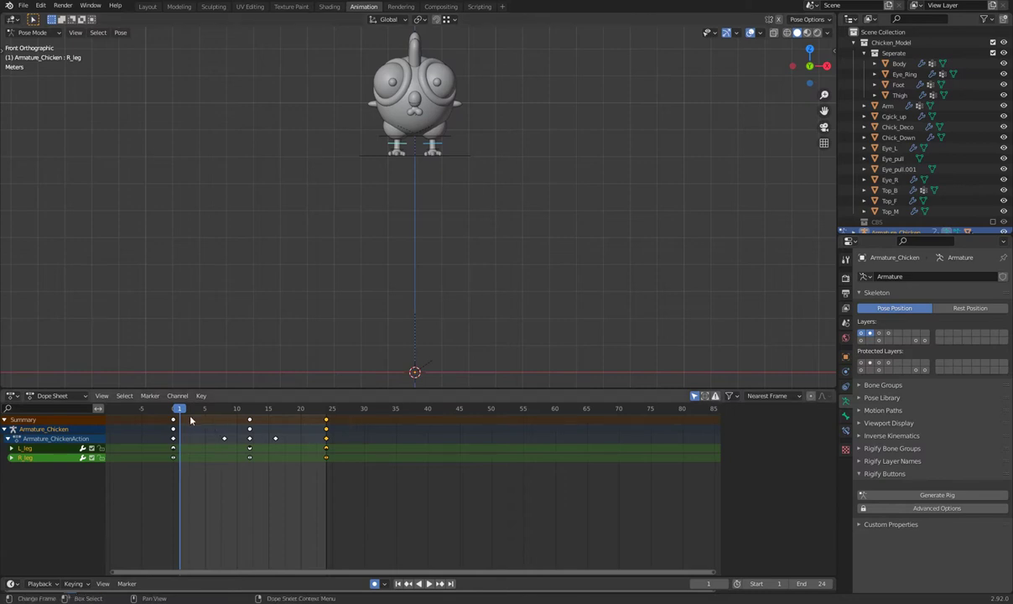
left_click_drag(179, 411, 224, 419)
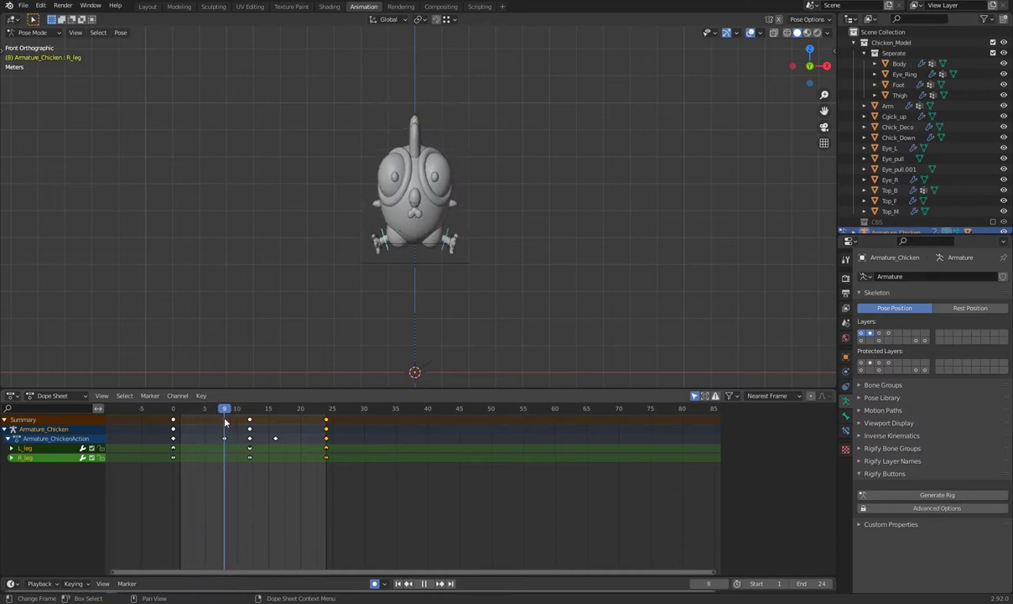
scroll(514, 241, "up", 3)
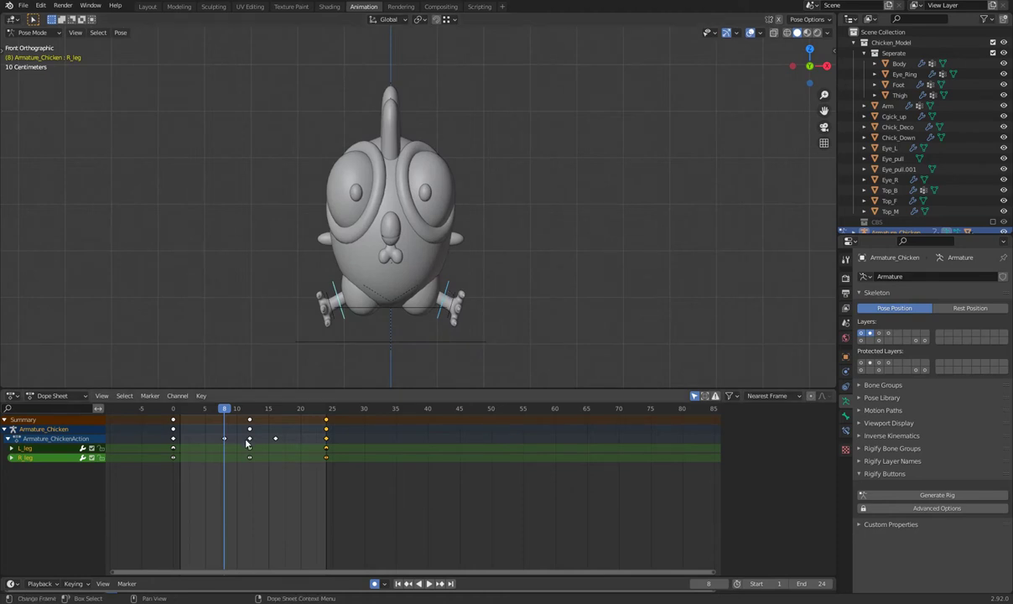
key("space")
key("space")
- At frame 12, swing the left leg bone up around the X axis
scroll(532, 324, "down", 5)
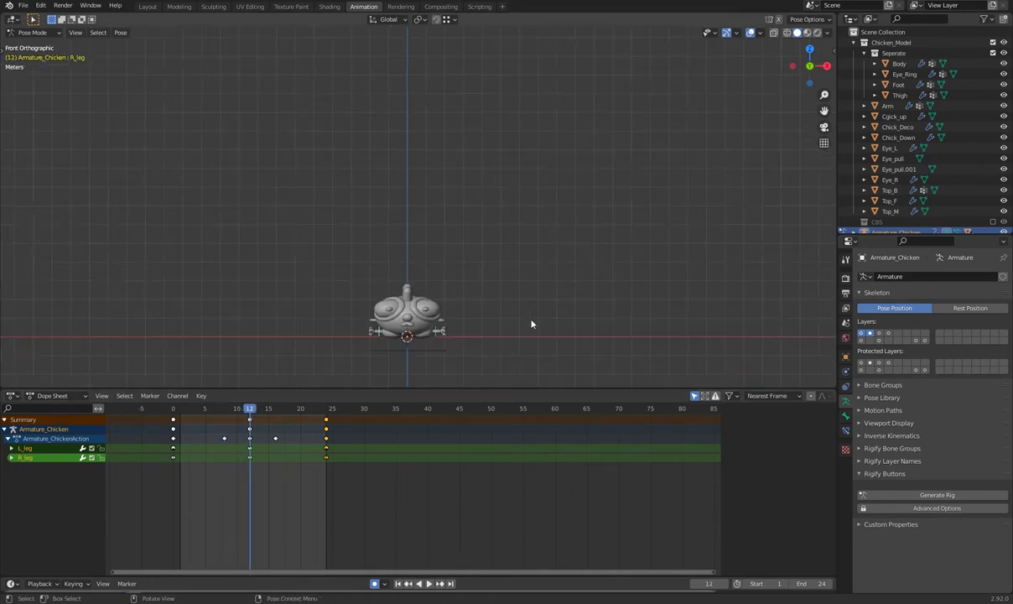
scroll(454, 231, "up", 4)
scroll(415, 271, "up", 2)
middle_click_drag(479, 355, 472, 274, "shift")
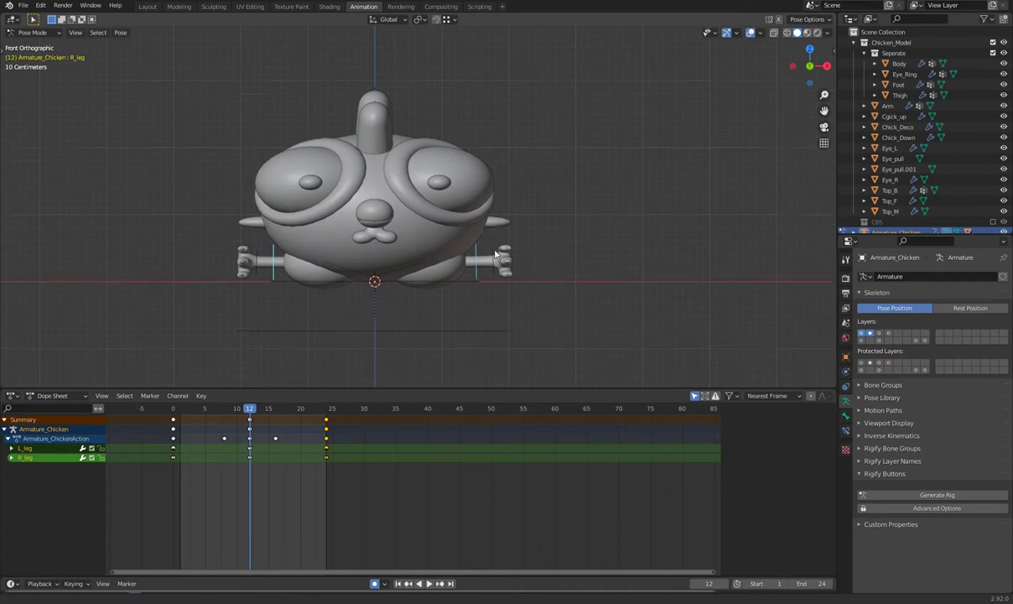
left_click(472, 274)
key("r")
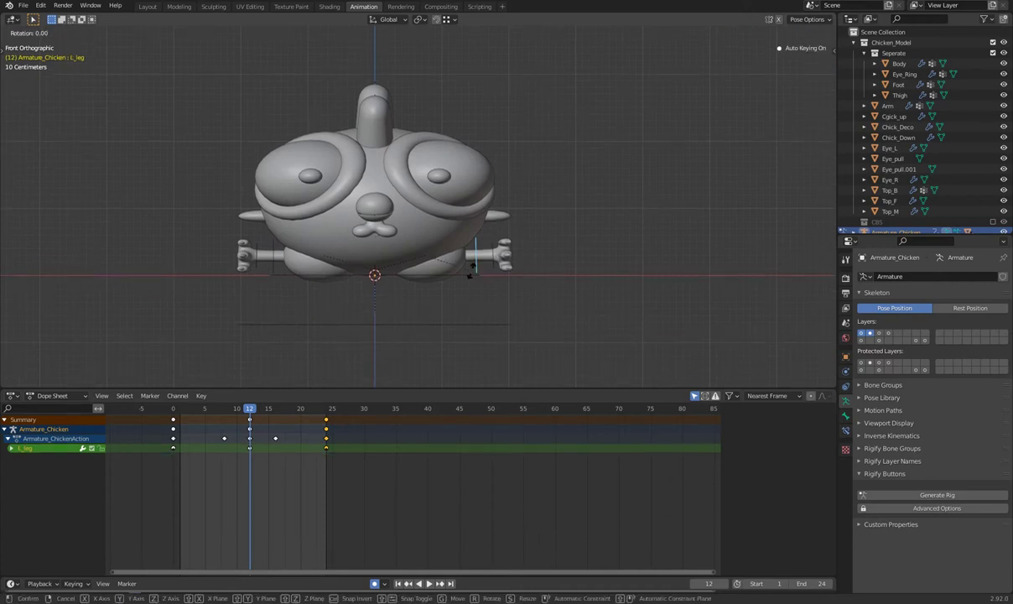
key("x")
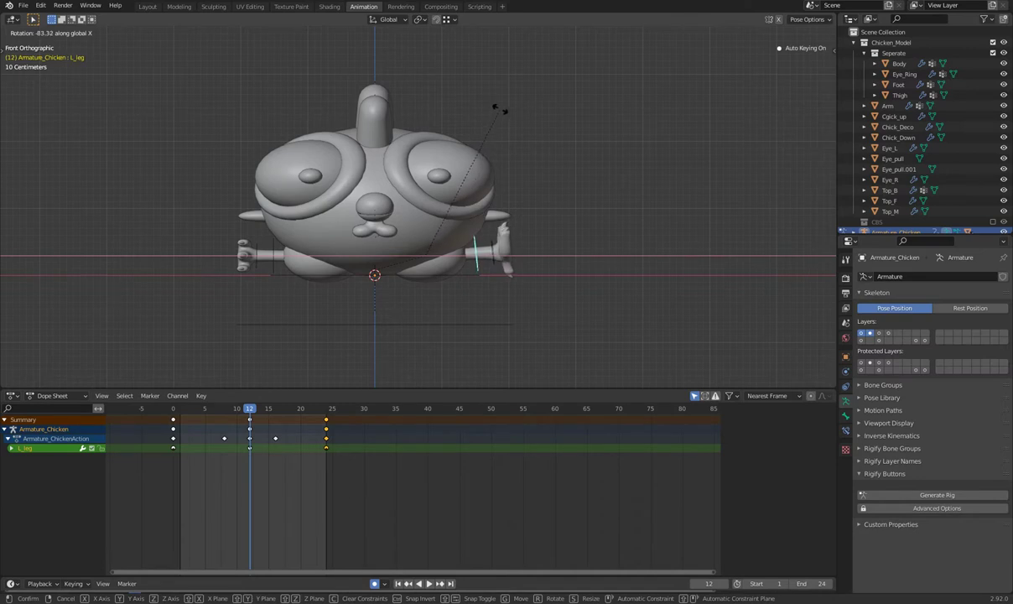
left_click(498, 109)
- Swing the right leg bone up around the X axis, then move to frame 8
left_click(275, 266)
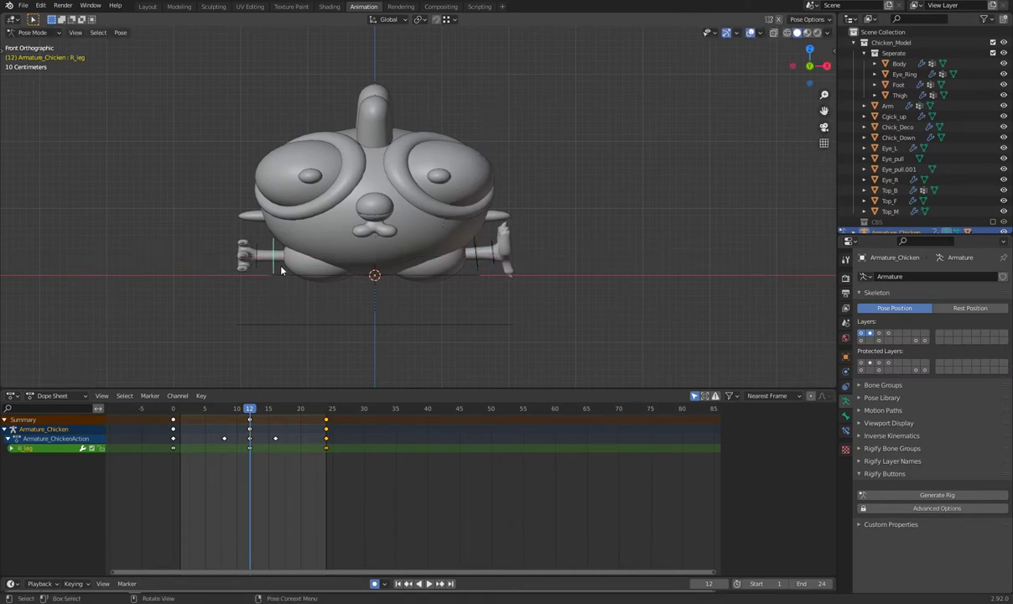
key("r")
key("x")
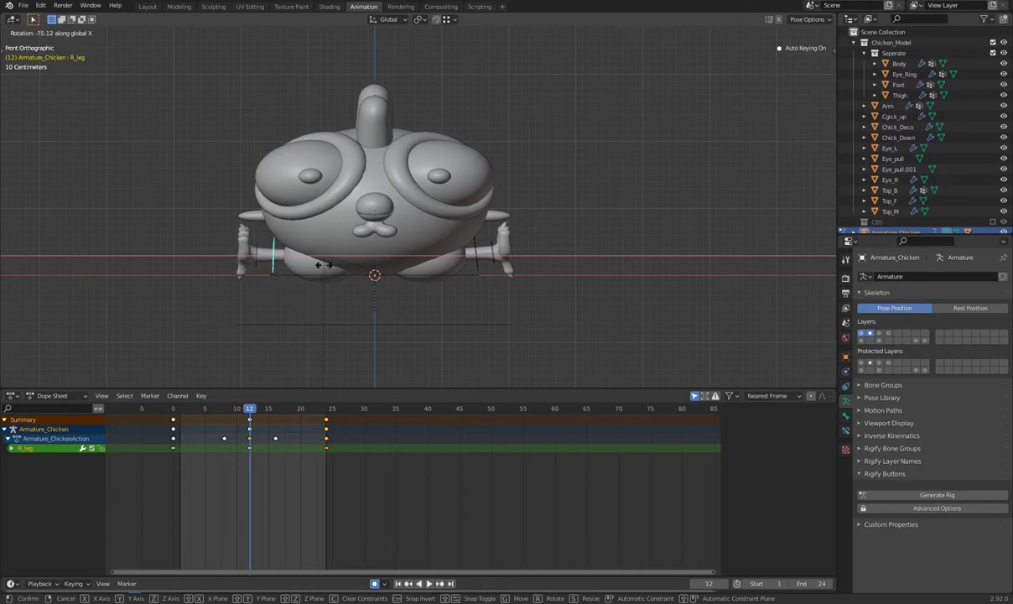
left_click(336, 192)
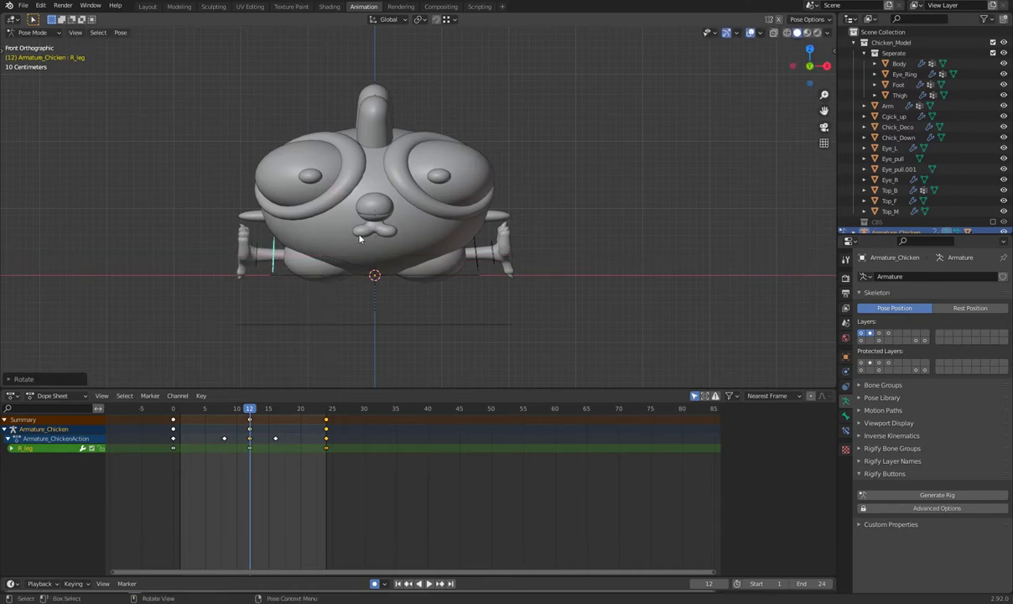
scroll(400, 331, "down", 4)
mouse_move(250, 411)
left_mouse_down()
mouse_move(224, 411)
mouse_move(285, 408)
mouse_move(176, 408)
mouse_move(314, 408)
mouse_move(176, 408)
mouse_move(314, 408)
mouse_move(176, 408)
mouse_move(240, 400)
mouse_move(204, 374)
mouse_move(224, 378)
left_mouse_up()
scroll(417, 278, "down", 2)
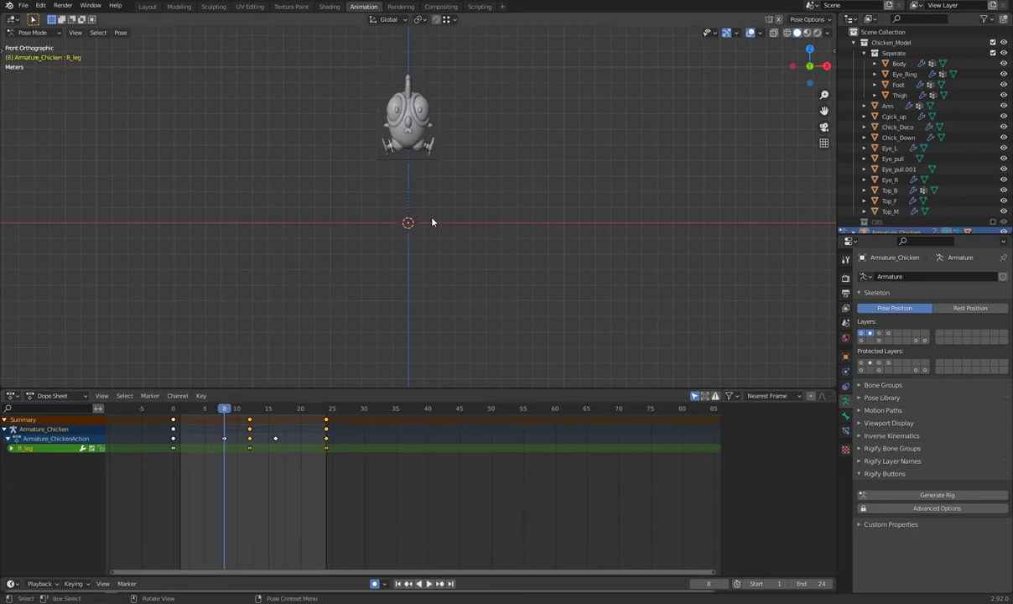
- Rotate the left leg bone to a new pose at frame 8
scroll(436, 193, "up", 4)
scroll(440, 206, "up", 4)
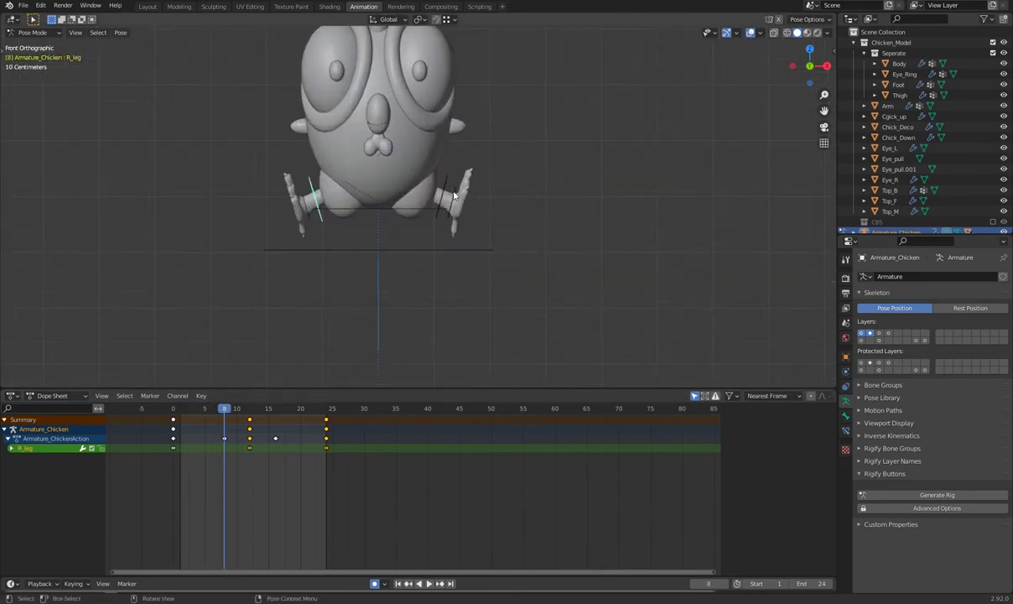
key("r")
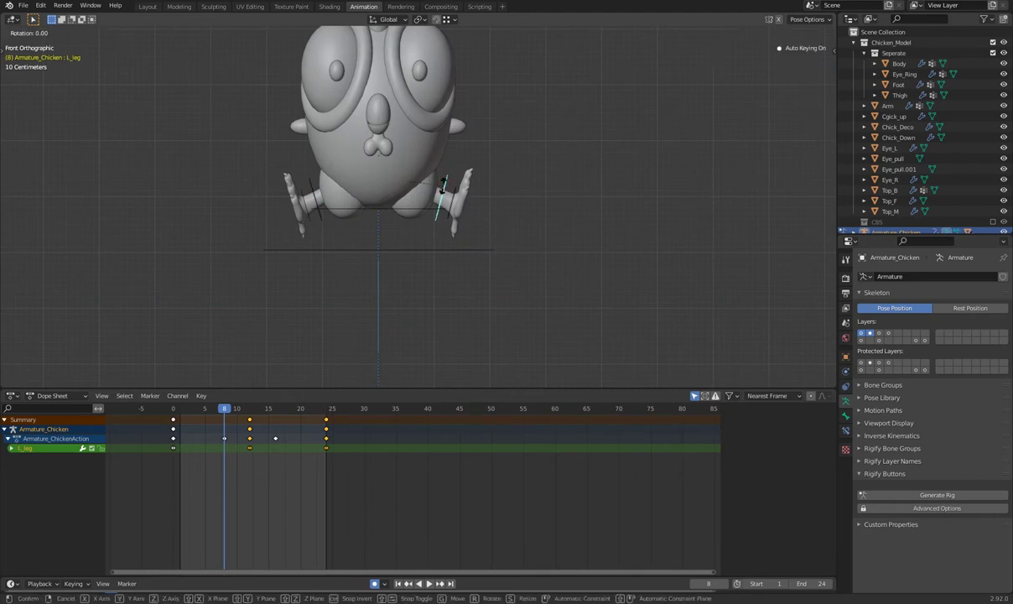
left_click(448, 172)
- Rotate the right leg about 24° at frame 8 and scrub frames 4 to 13 to check
left_click(298, 189)
key("r")
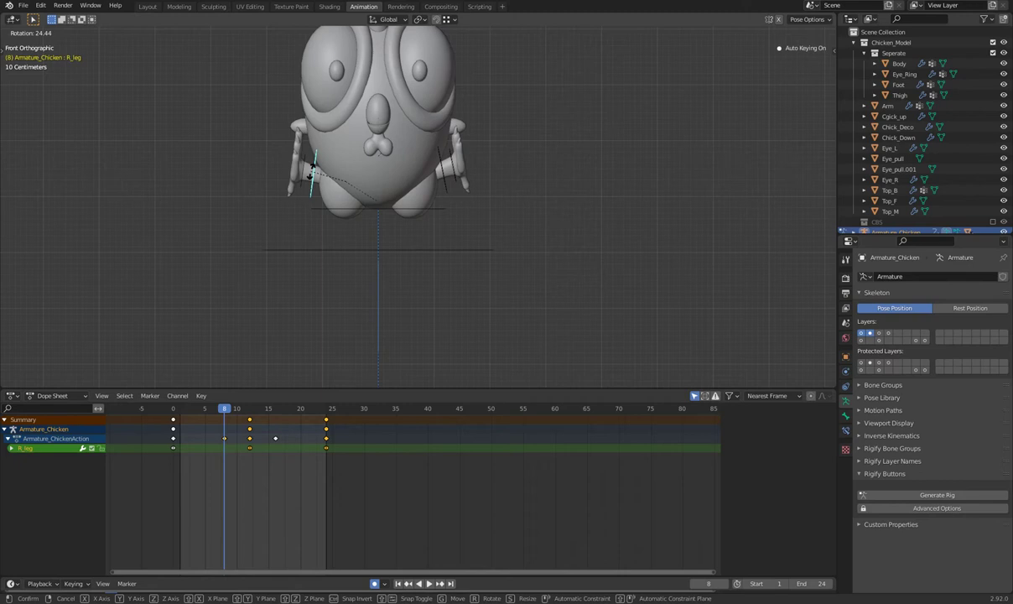
left_click(375, 202)
scroll(421, 193, "down", 4)
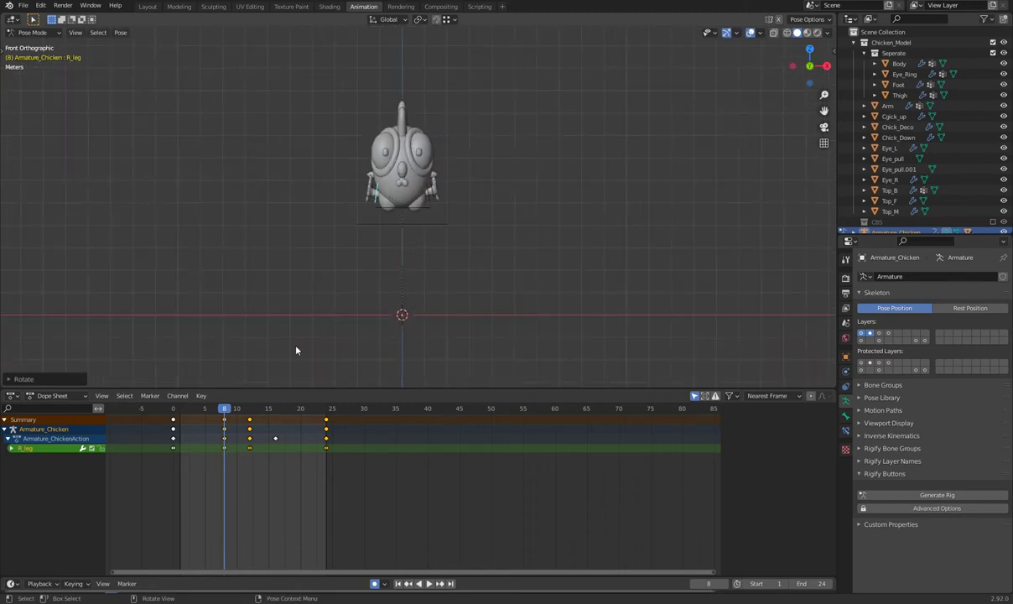
left_click_drag(225, 409, 209, 411)
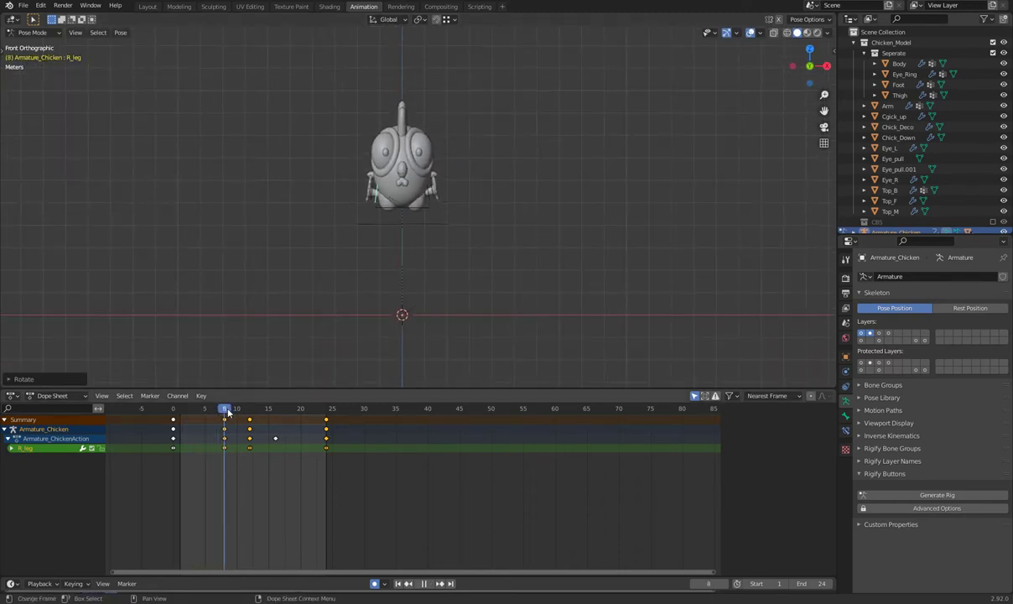
left_click_drag(209, 411, 172, 410)
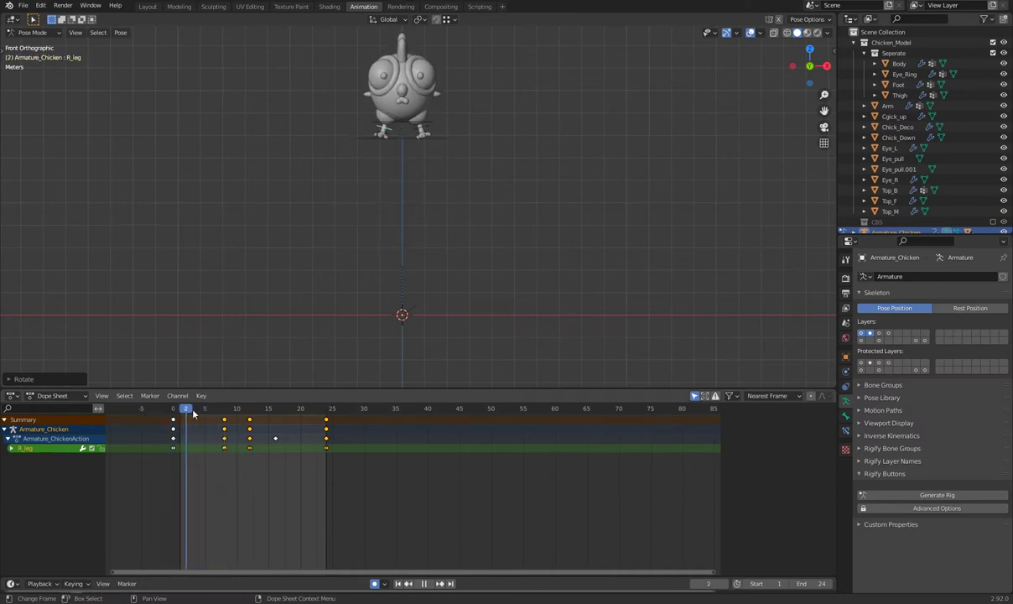
left_click_drag(207, 422, 275, 415)
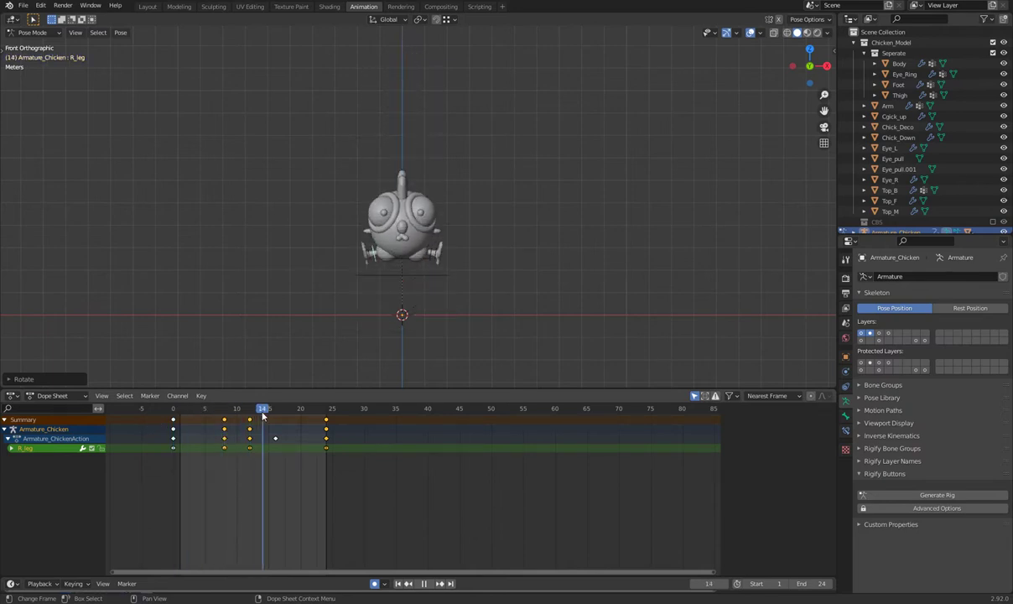
- Stop playback and rotate the right leg bone at frame 16
key("space")
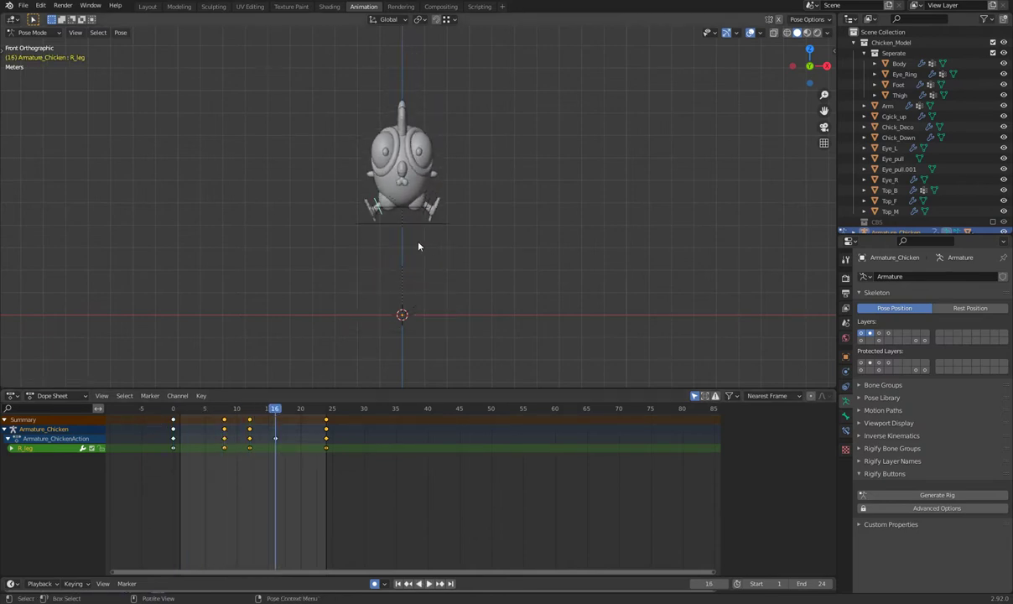
scroll(419, 245, "up", 3)
key("r")
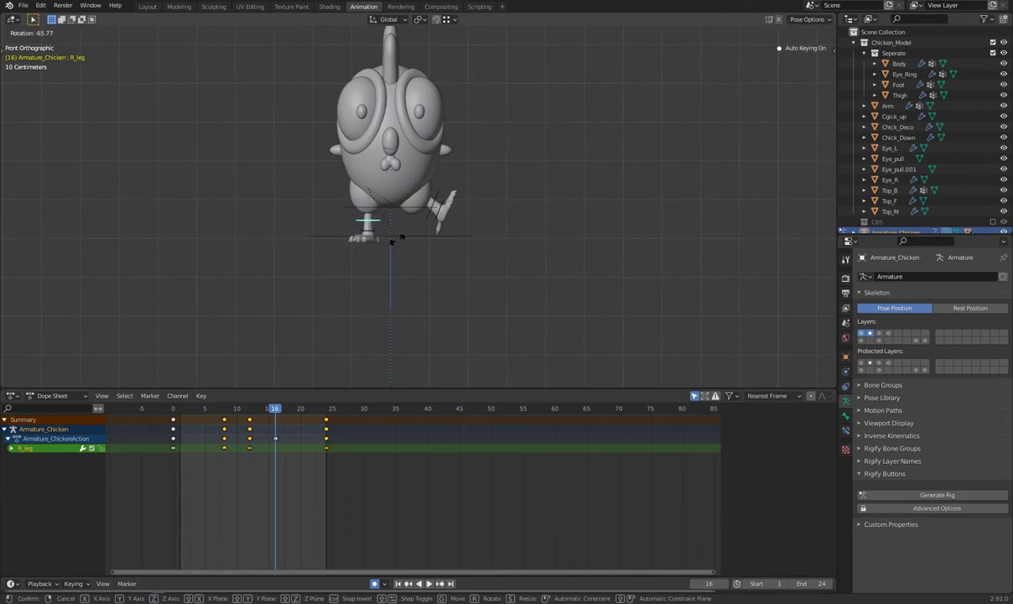
left_click(400, 240)
- Rotate the left leg bone at frame 16, then view from above and play
left_click(438, 197)
key("r")
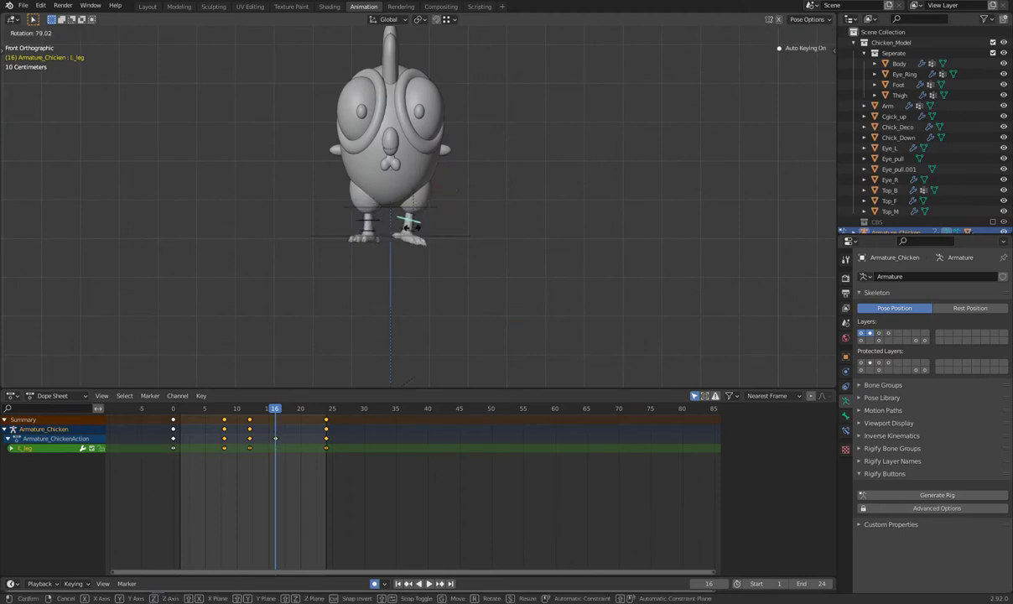
left_click(426, 225)
scroll(408, 258, "down", 2)
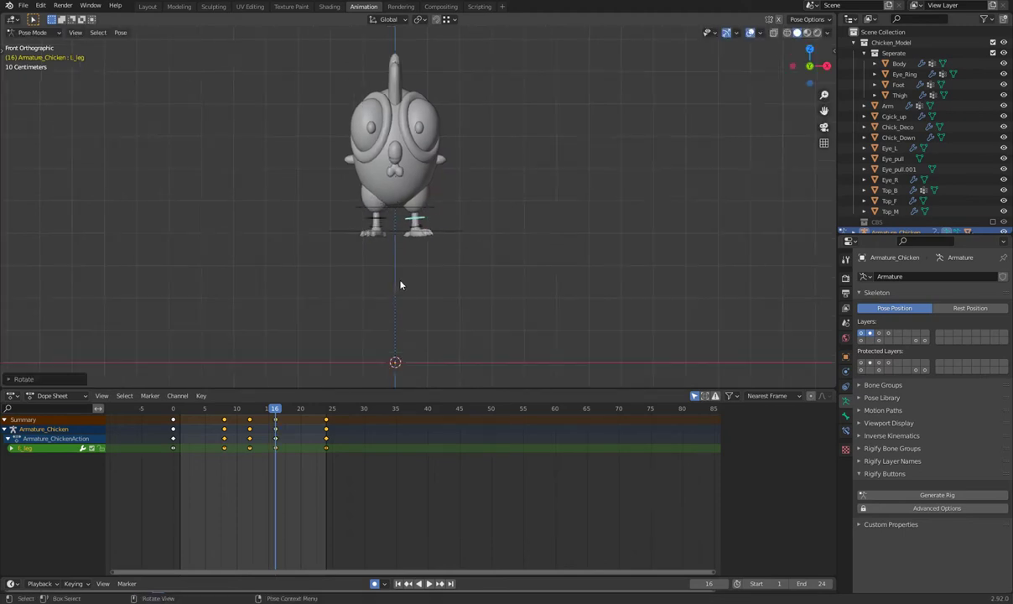
middle_click_drag(447, 247, 448, 242)
key("space")
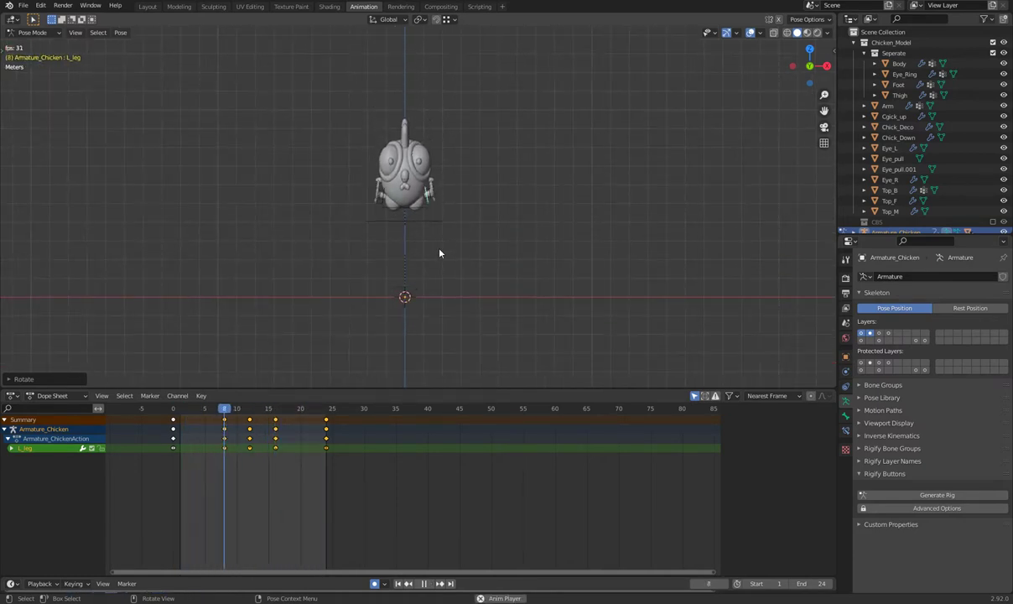
- Stop playback on frame 16 and give the left leg bone a new angle
key("space")
key("space")
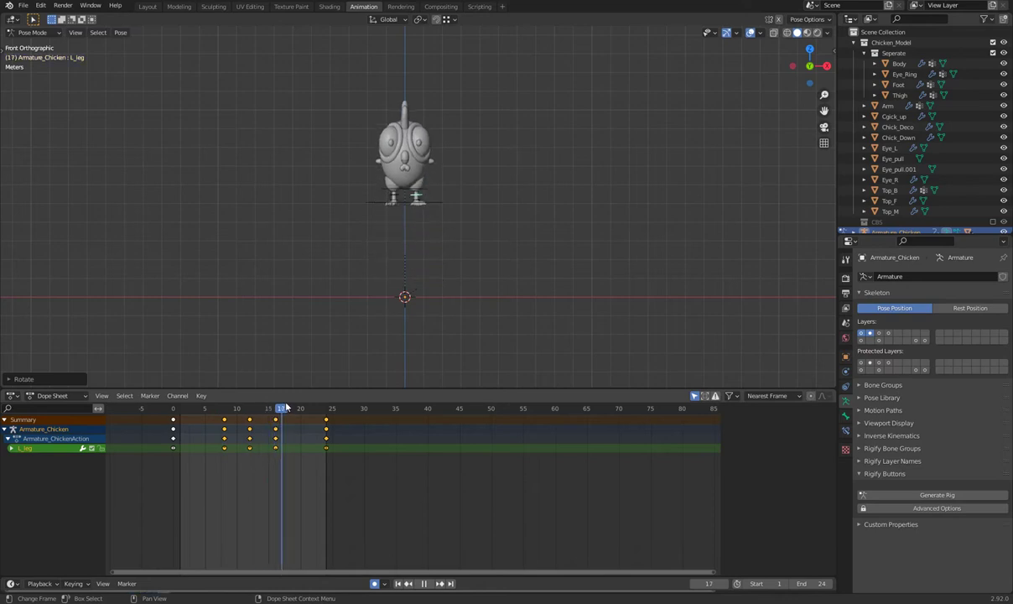
key("space")
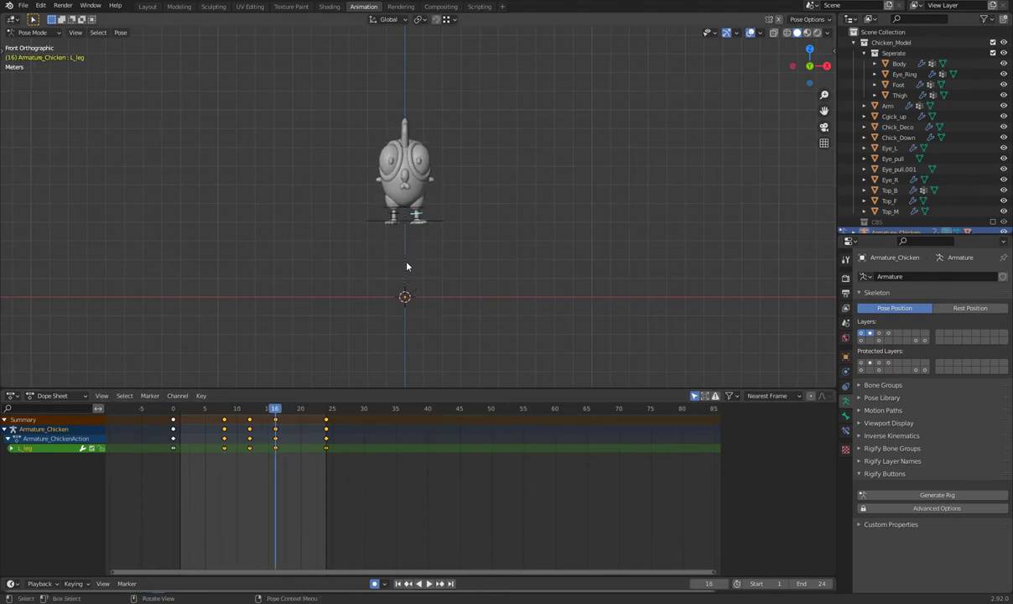
key("KP_Decimal")
scroll(399, 212, "up", 1)
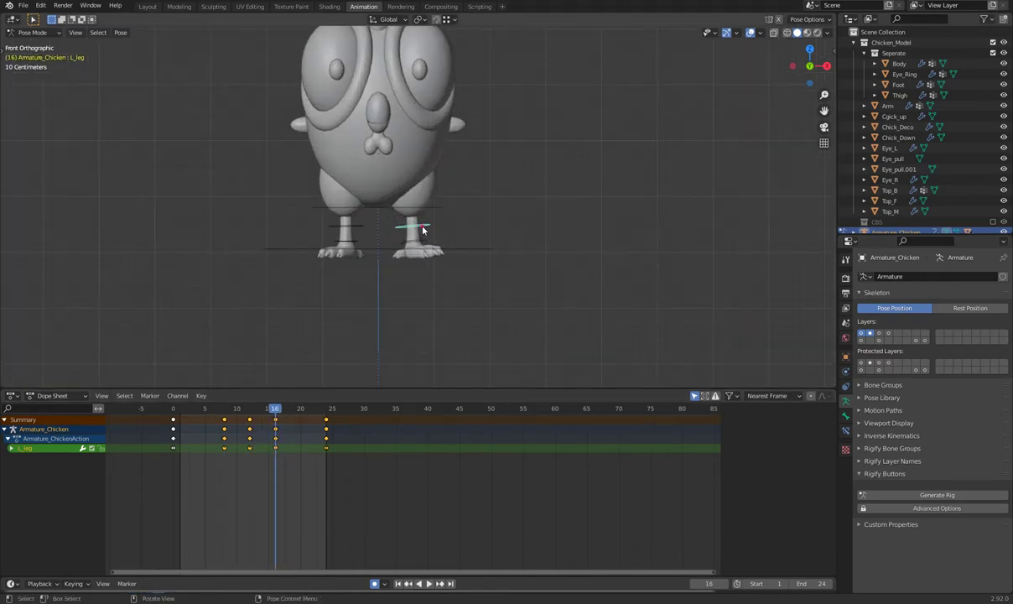
key("r")
left_click(395, 219)
- Re-rotate the right leg bone at frame 16, then select the right foot bone
left_click(339, 220)
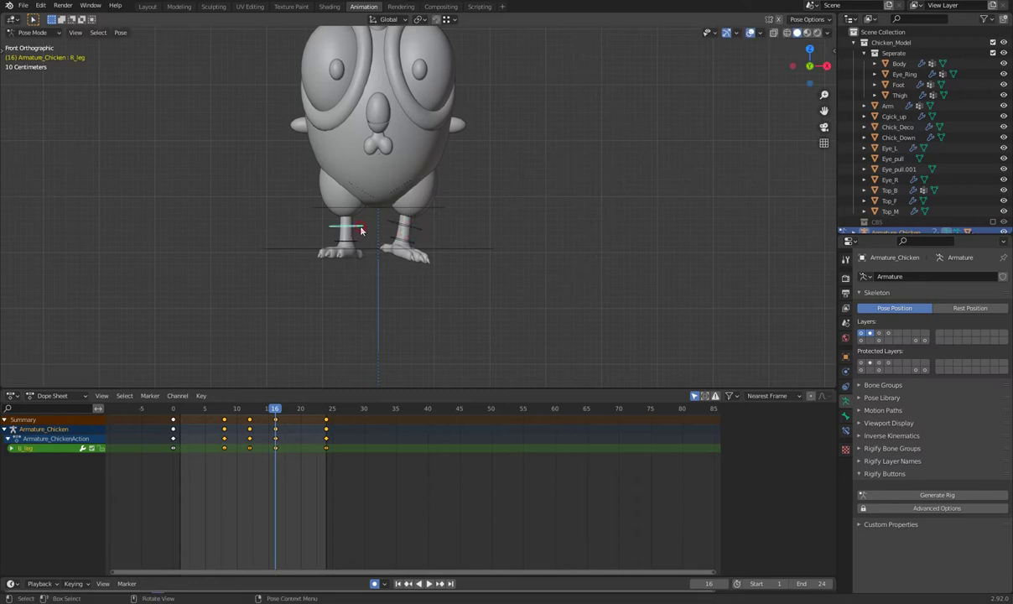
key("r")
left_click(432, 247)
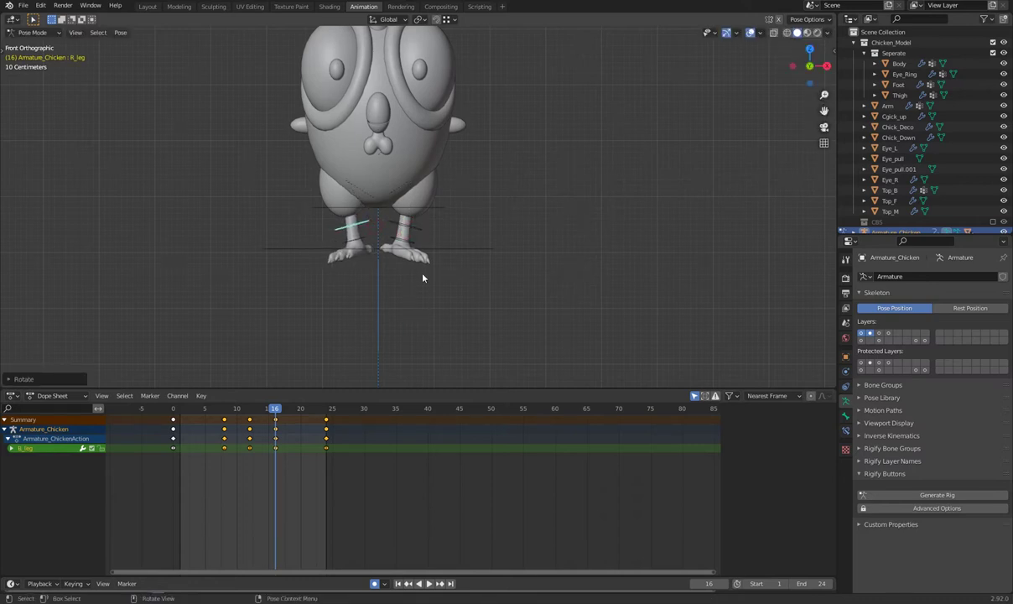
scroll(423, 277, "down", 2)
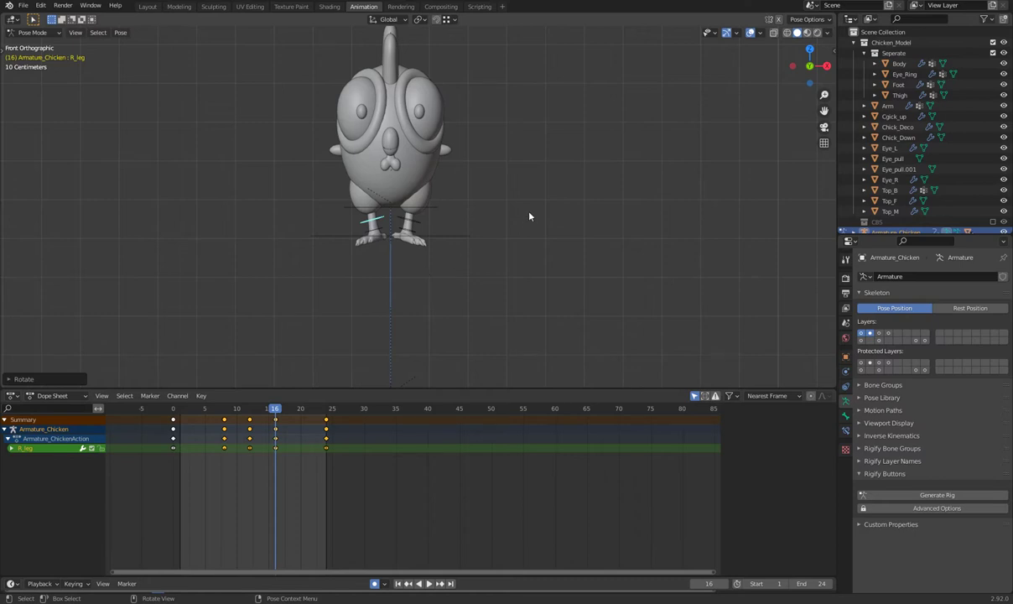
left_click(411, 233)
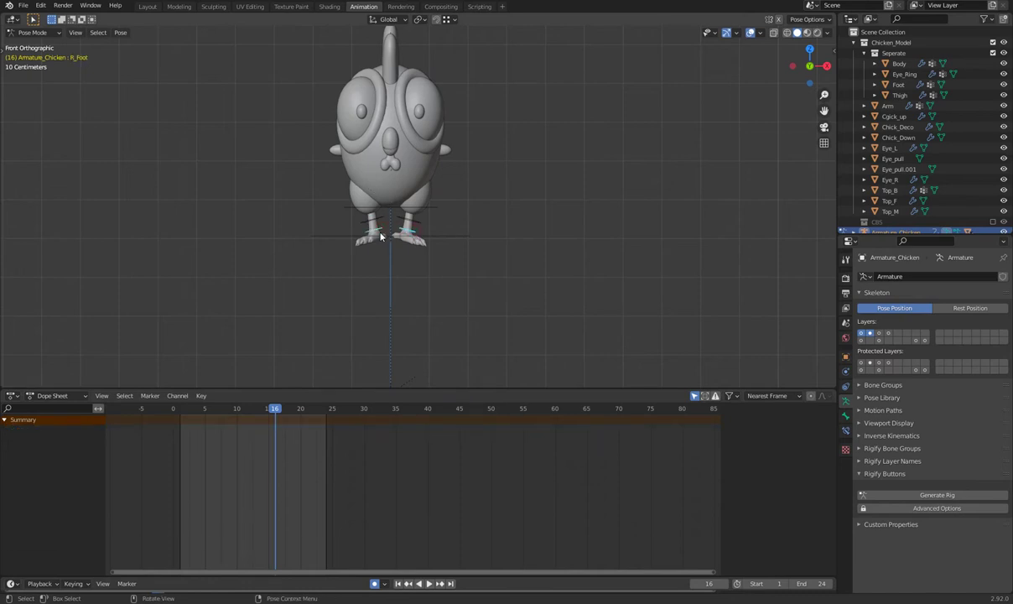
- Play and scrub the 0–24 leg cycle with the whole chicken framed, stopping on frame 24
key("Up")
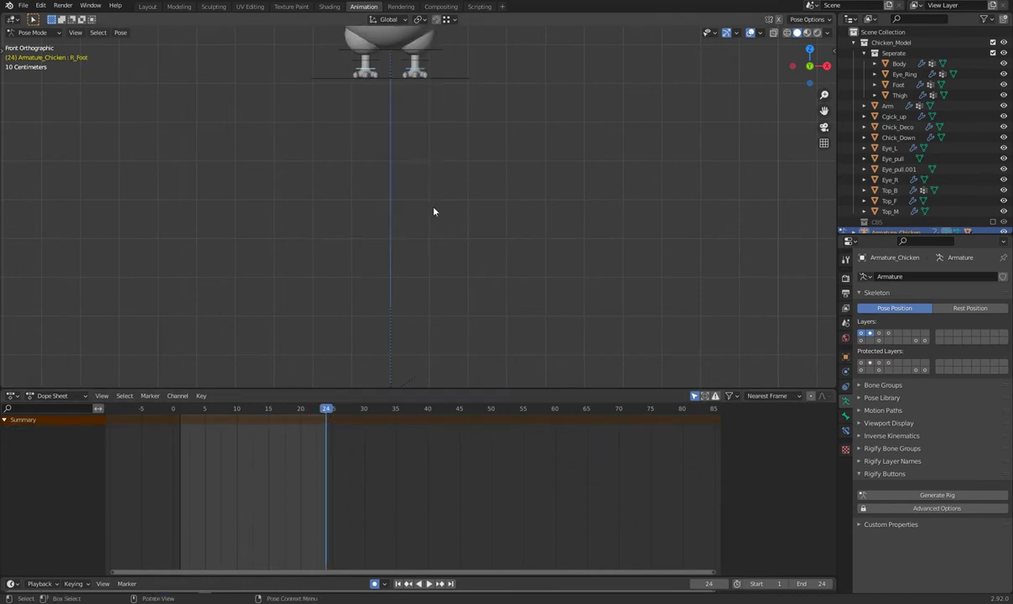
middle_click_drag(319, 164, 334, 335, "shift")
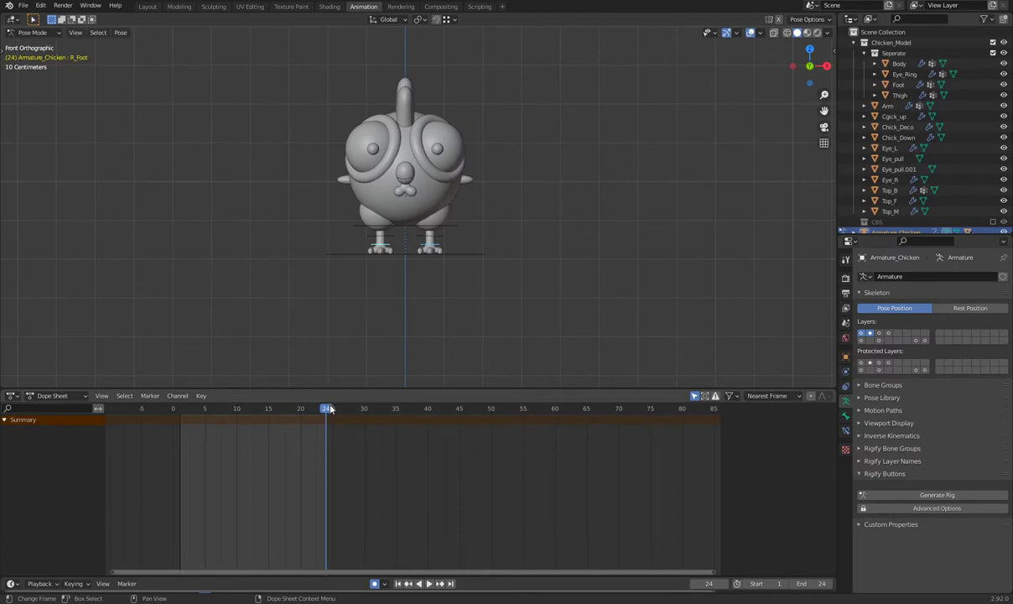
key("space")
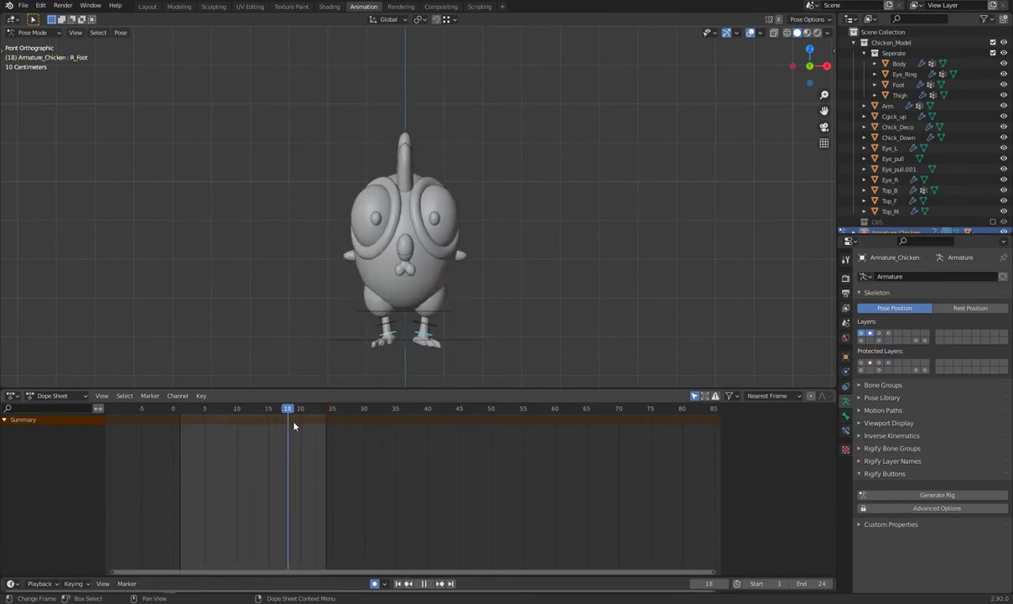
mouse_move(326, 425)
left_mouse_down()
mouse_move(151, 427)
mouse_move(326, 425)
left_mouse_up()
key("space")
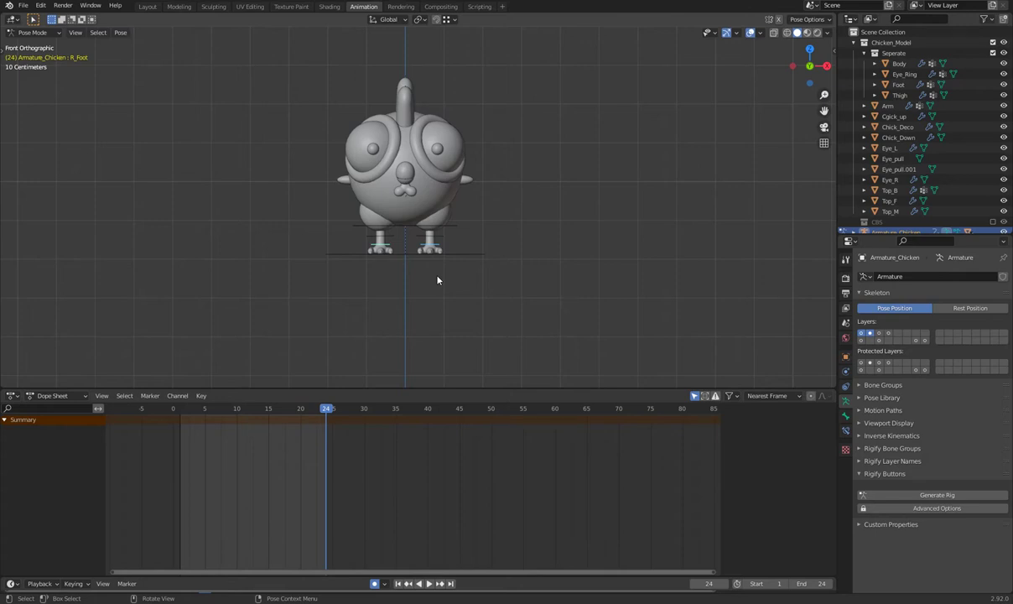
scroll(426, 256, "up", 1)
scroll(453, 251, "up", 1)
scroll(453, 228, "up", 1)
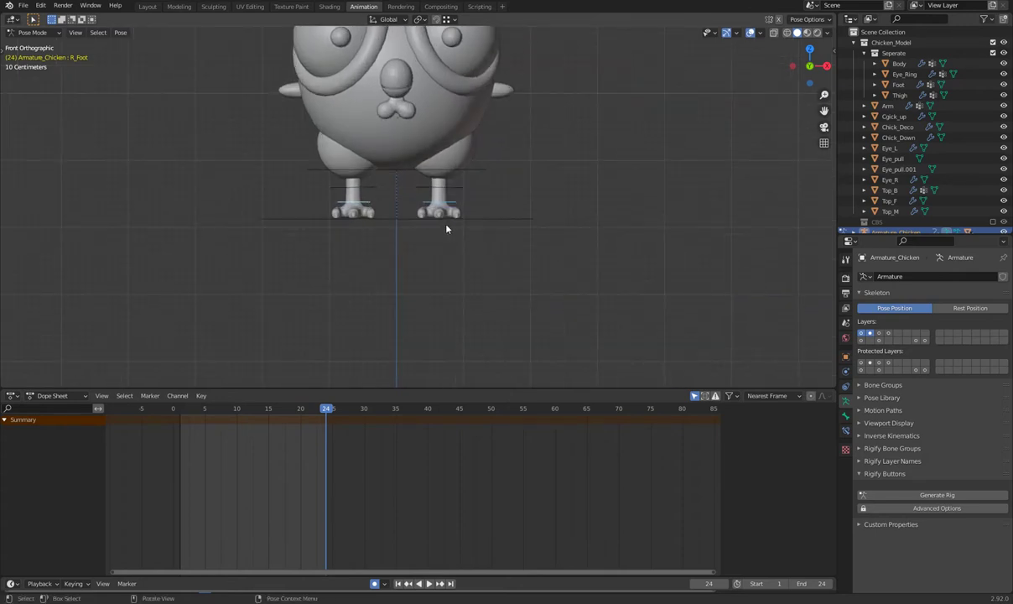
- Rotate the feet back and reposition the left leg bone at frame 24
key("r")
left_click(482, 227)
left_click(475, 197)
left_click(457, 188)
key("g")
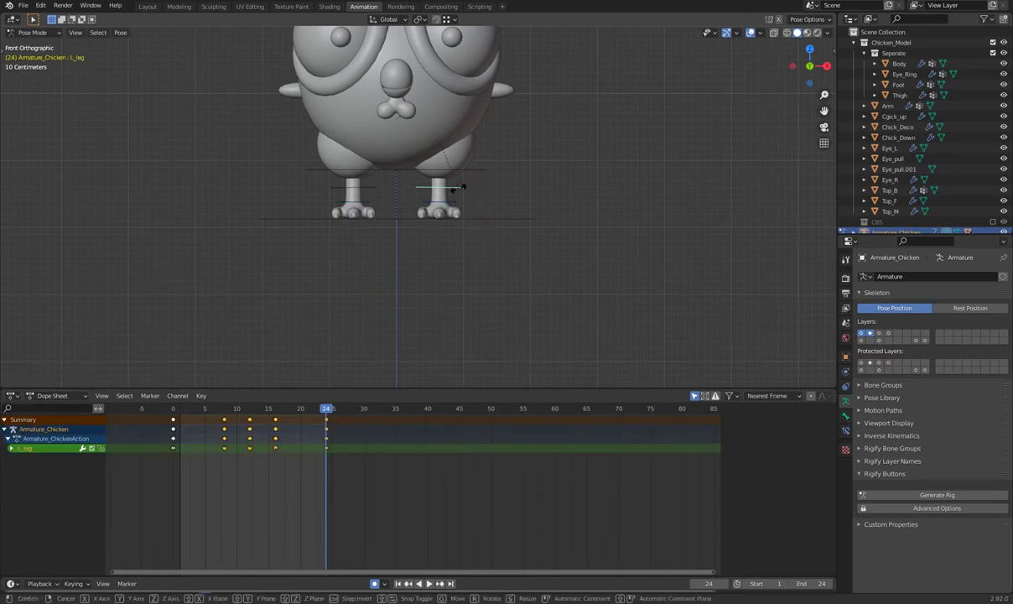
left_click(459, 200)
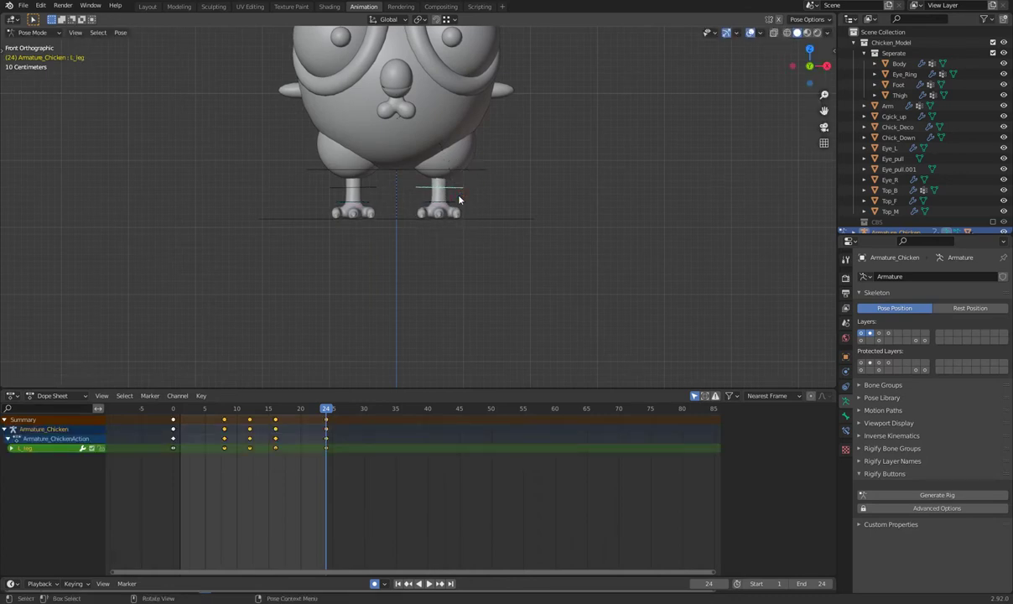
- Rotate the left and right leg bones around Z to straighten them
key("r")
key("z")
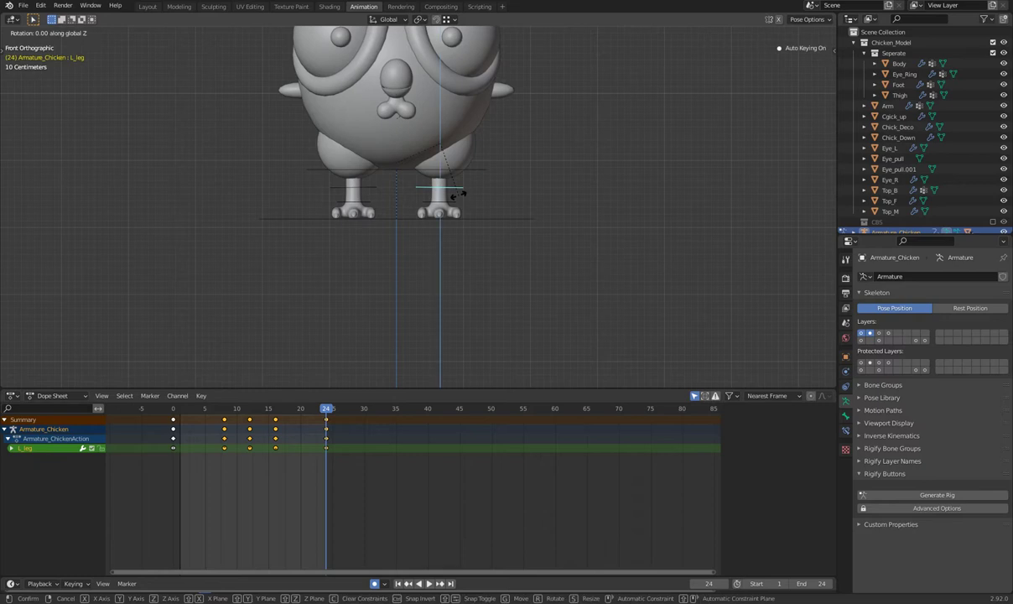
left_click(390, 213)
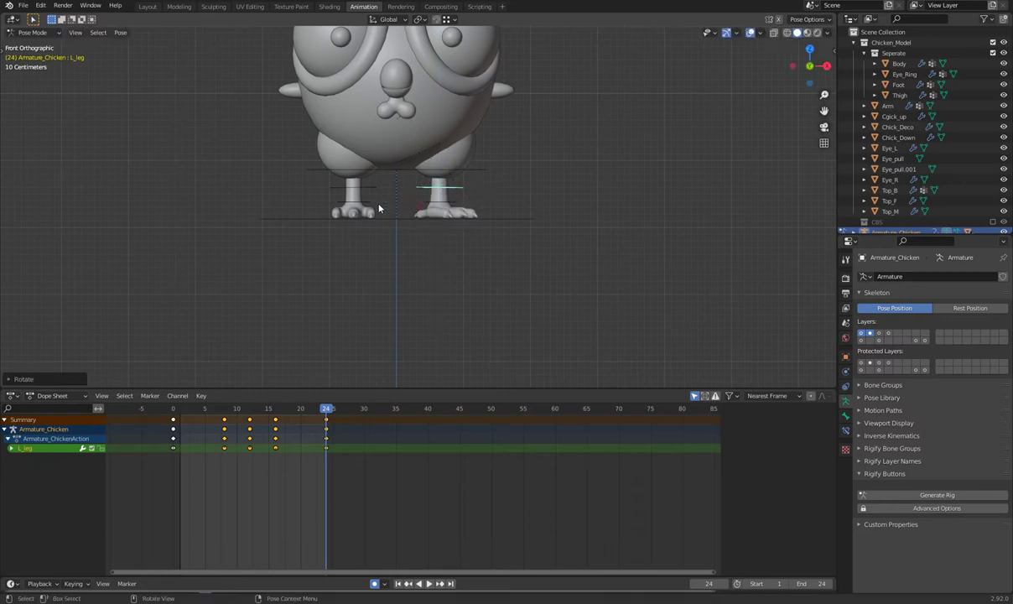
left_click(369, 192)
key("r")
key("z")
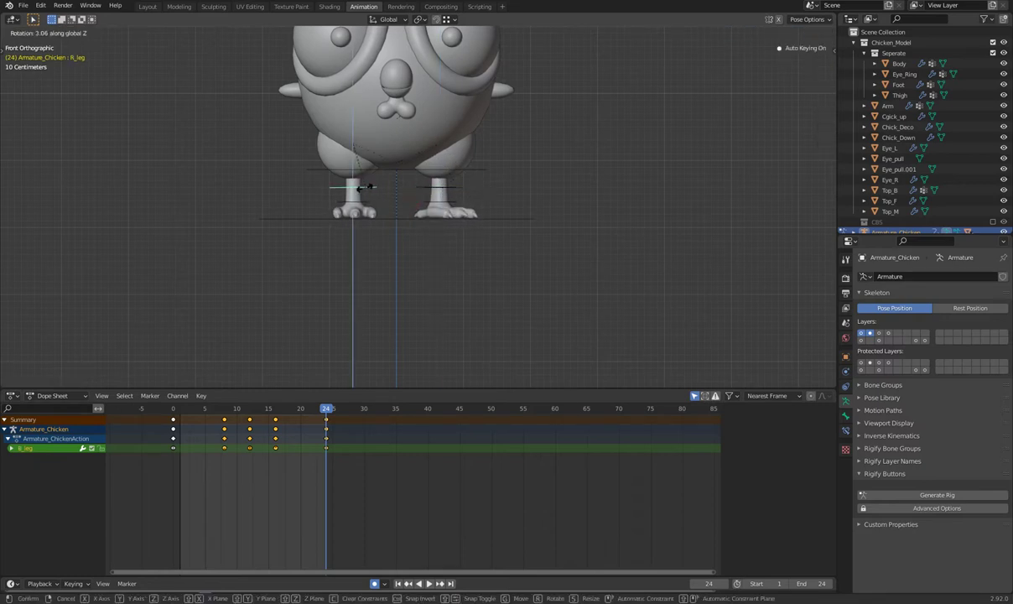
left_click(410, 186)
- Move the selected leg keyframes from frame 24 back to frame 0 in the Dope Sheet
left_click_drag(343, 466, 316, 450)
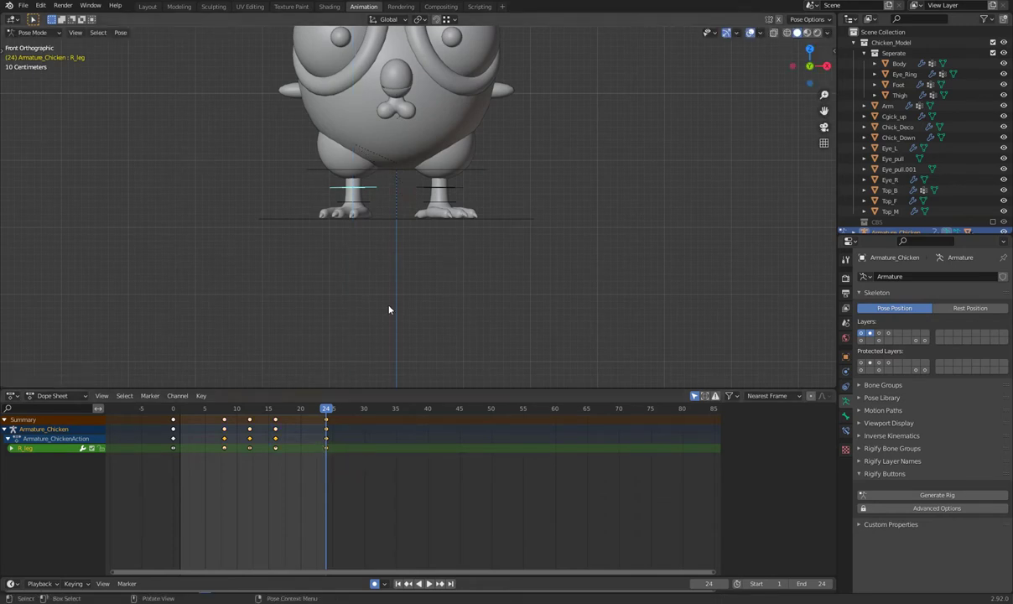
left_click(451, 194, "shift")
left_click_drag(343, 495, 319, 453)
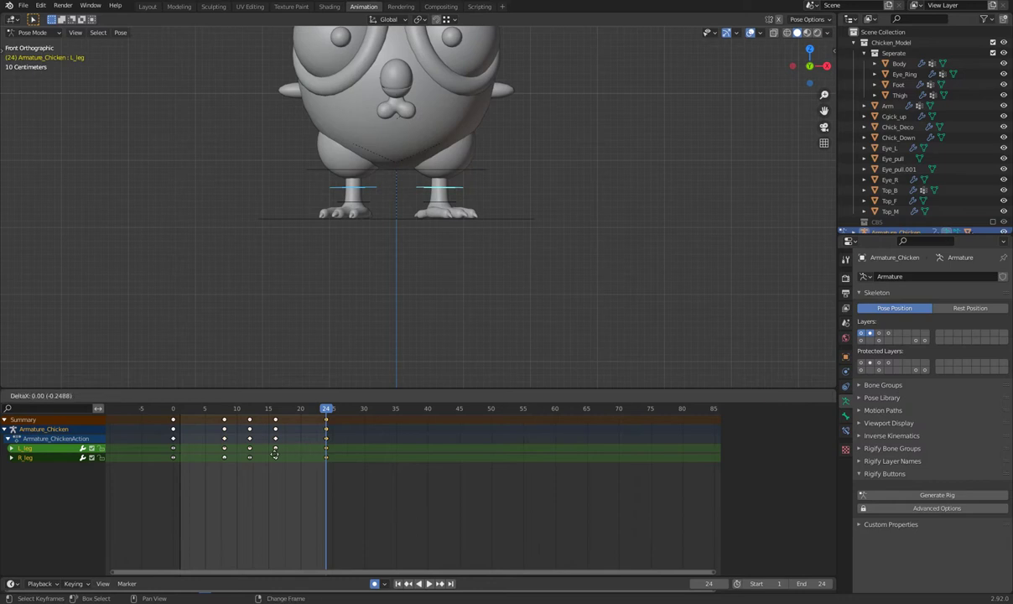
left_click(164, 476)
scroll(383, 258, "down", 5)
scroll(436, 278, "down", 2)
- Play the animation and scrub around frame 16 to check the legs
key("space")
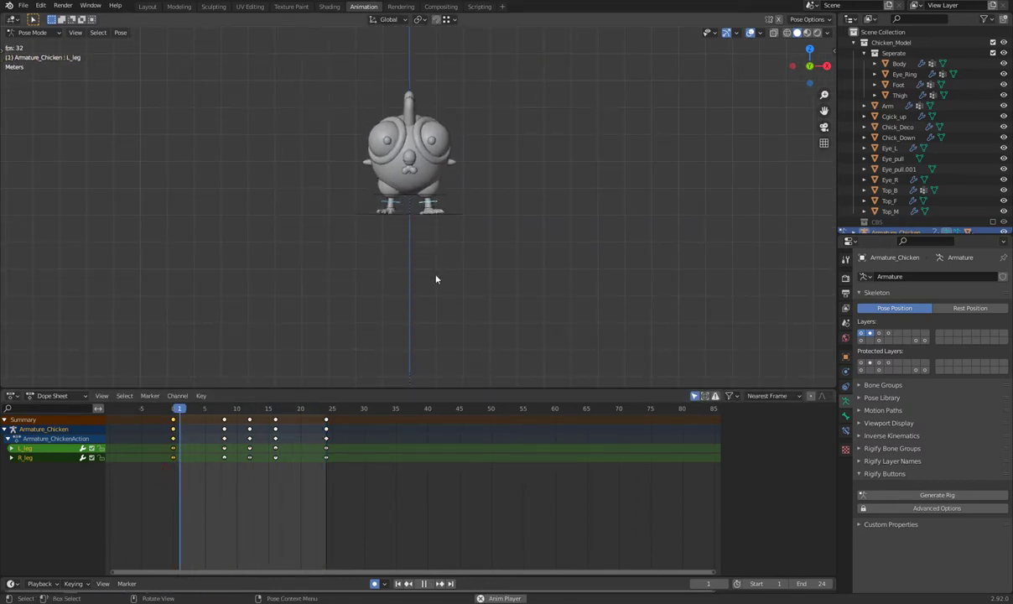
key("space")
left_click(277, 409)
left_click_drag(277, 408, 274, 417)
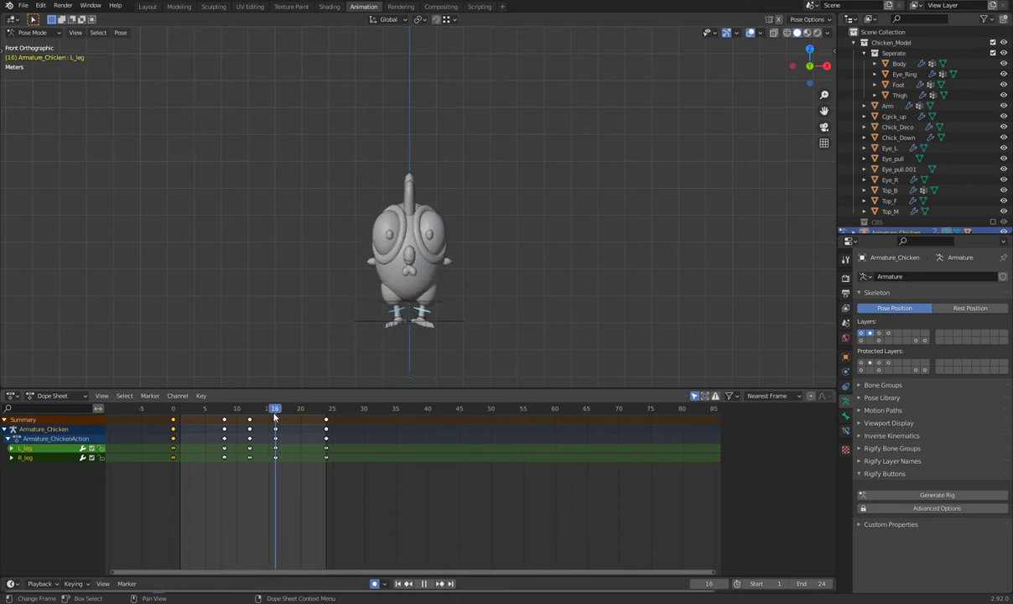
- Key all channels of the selected foot bones at frame 24
left_click(401, 320)
left_click(428, 322)
scroll(415, 315, "up", 1)
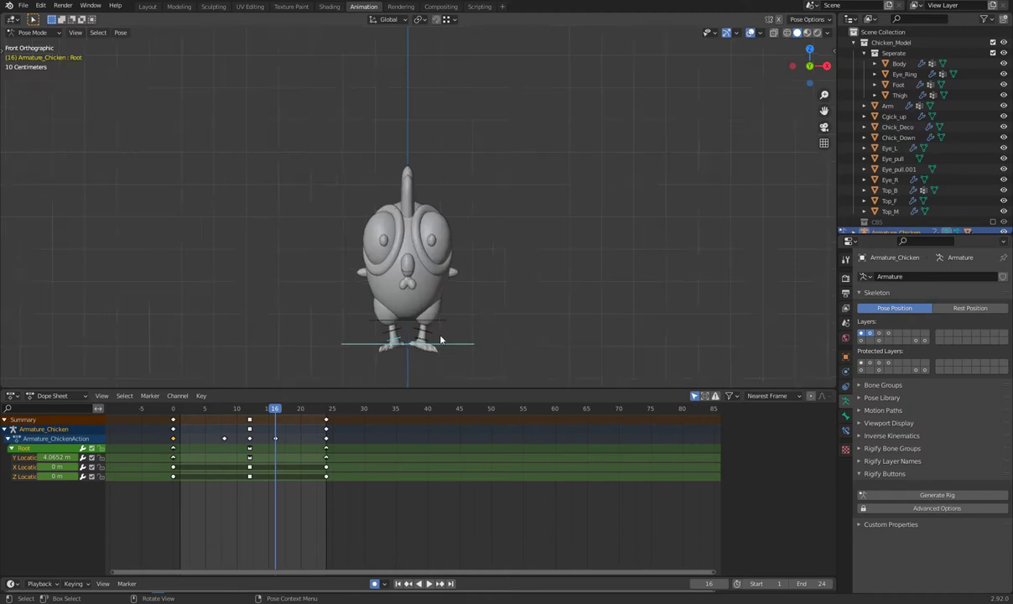
scroll(444, 253, "up", 1)
left_click(549, 326)
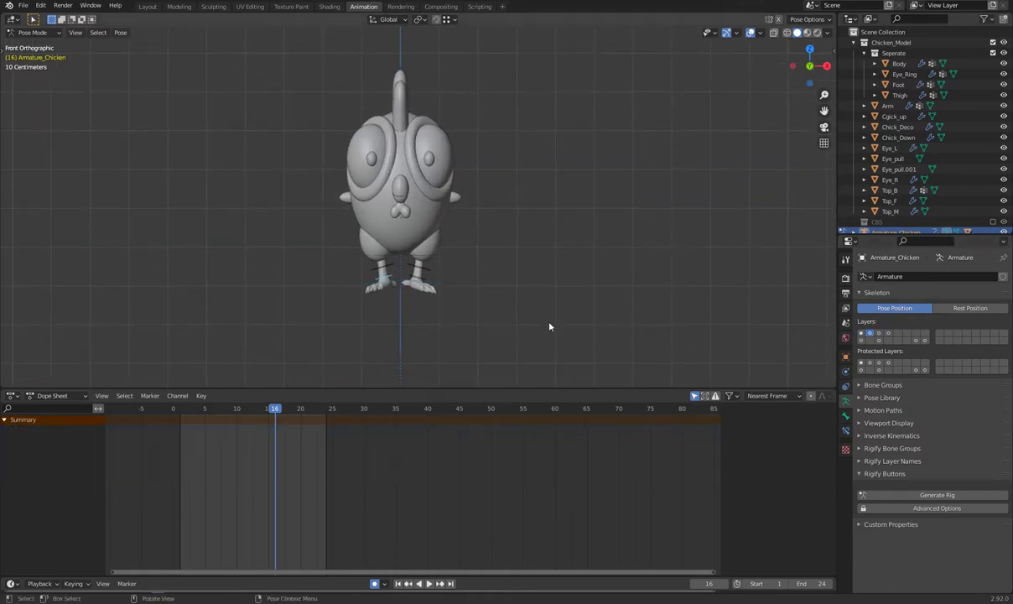
left_click_drag(327, 408, 327, 409)
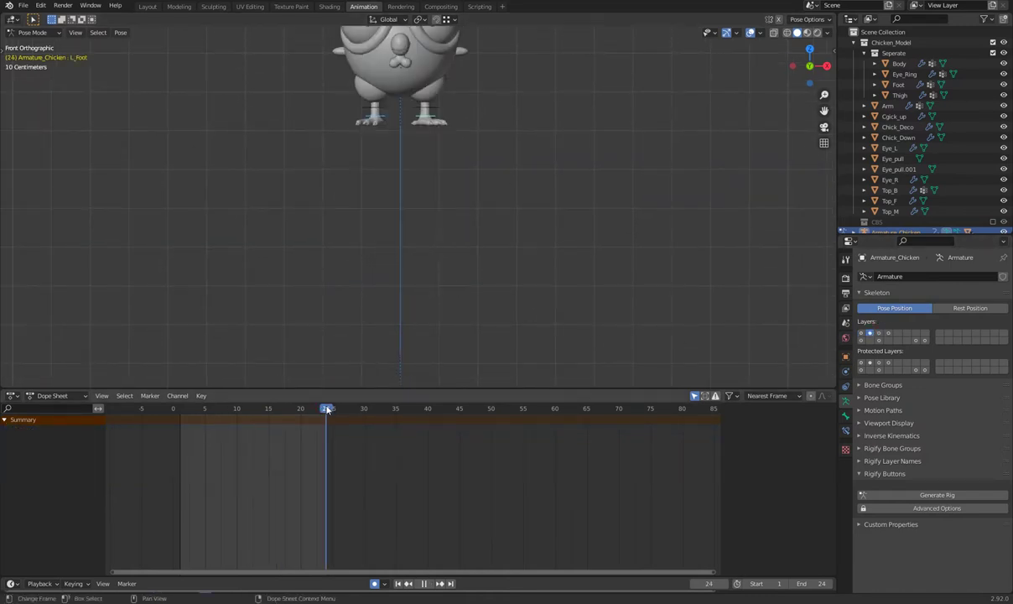
key("i")
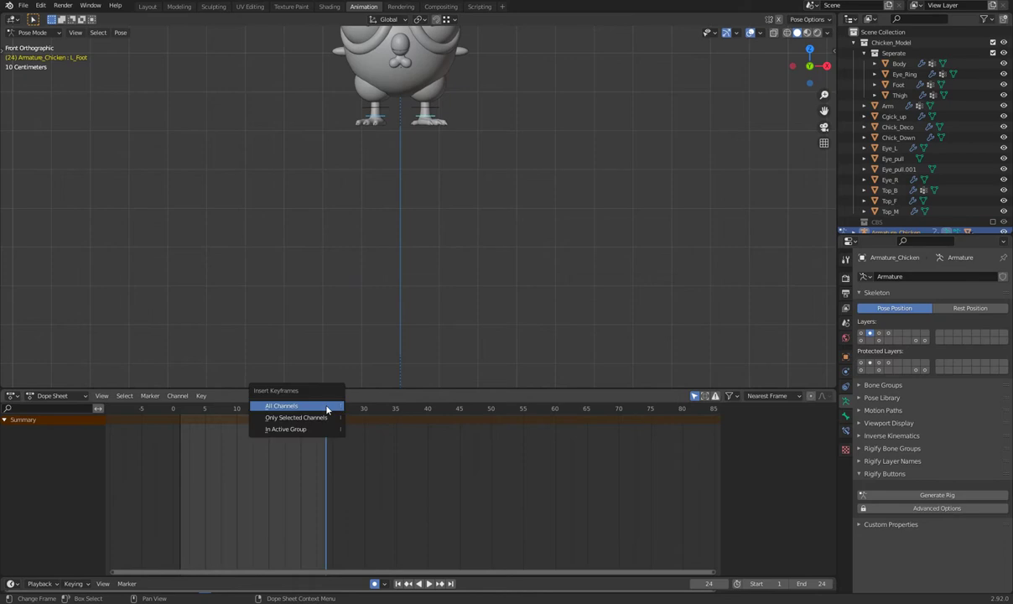
left_click(327, 406)
- Key the feet's rotation at frame 1 and again at frame 24
left_click(180, 413)
key("space")
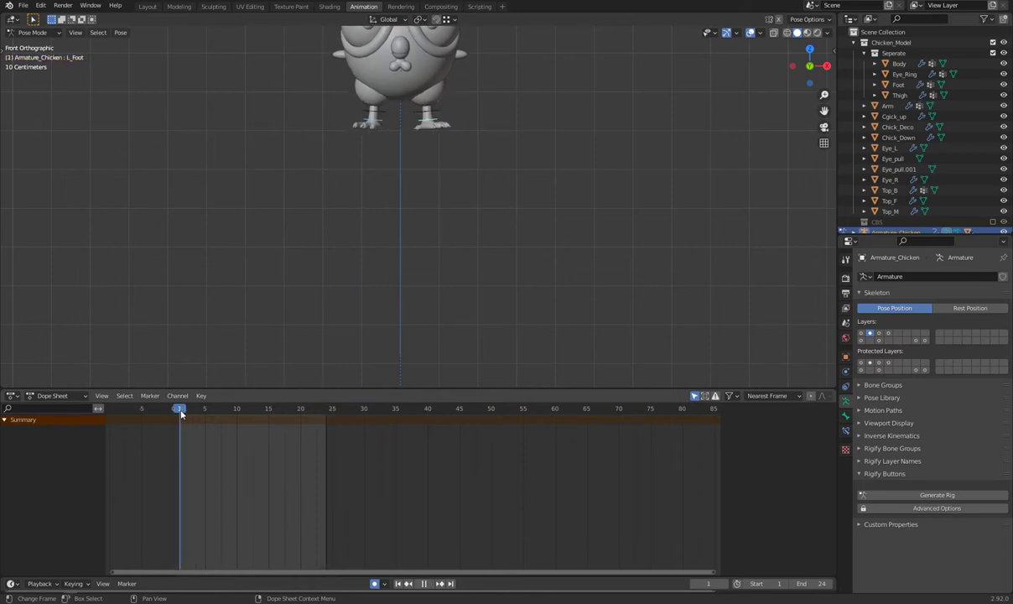
key("i")
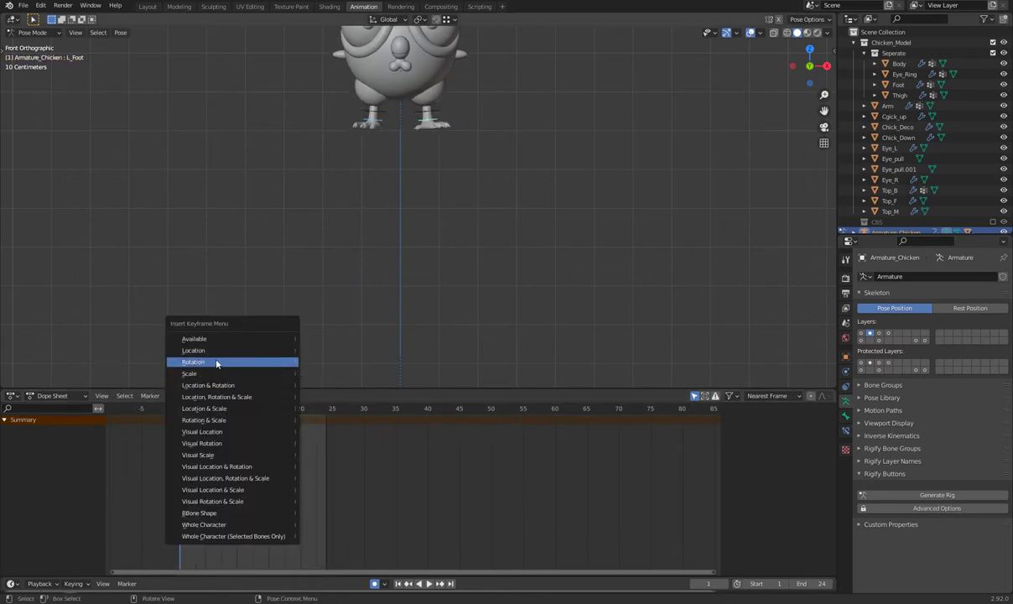
left_click(216, 362)
key("shift+Right")
key("i")
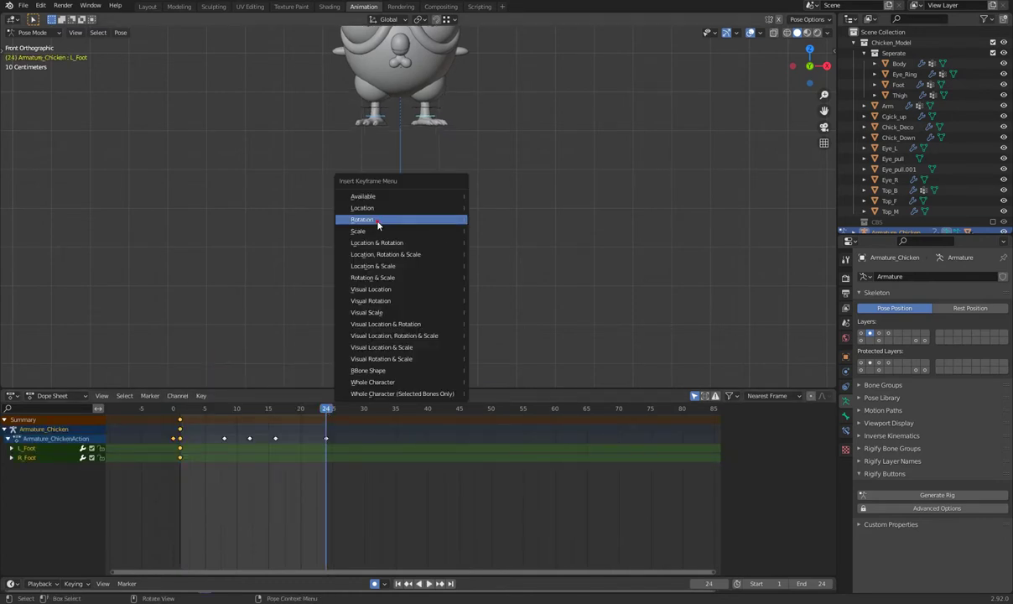
left_click(378, 220)
left_click_drag(278, 409, 249, 421)
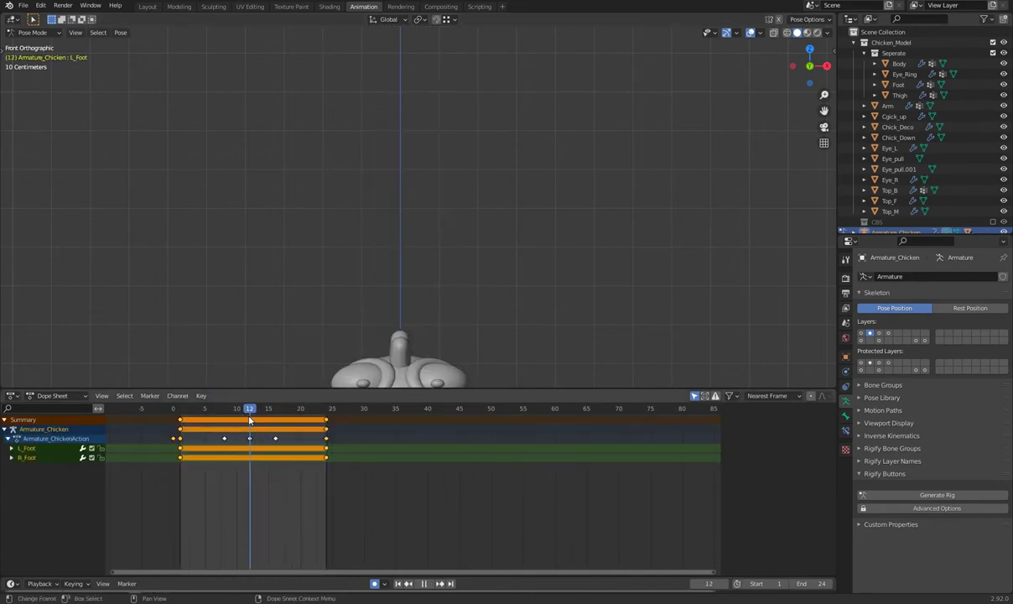
- Try tilting both feet outward together at frame 12, then undo it
scroll(402, 251, "down", 4)
middle_click_drag(420, 327, 447, 218, "shift")
scroll(447, 218, "up", 2)
scroll(515, 243, "up", 2)
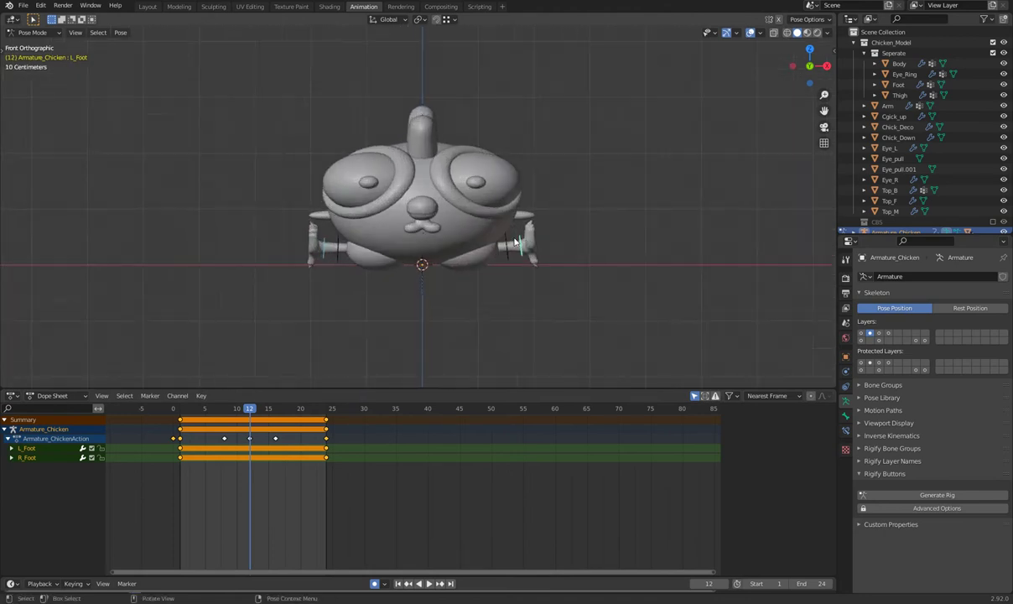
scroll(515, 243, "up", 1)
key("r")
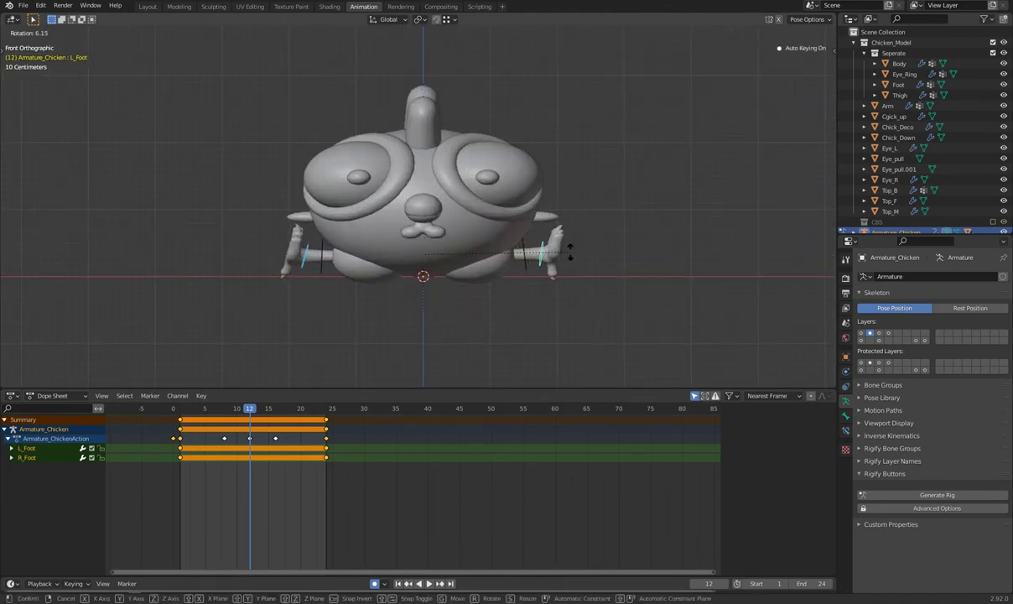
left_click(582, 261)
key("ctrl+z")
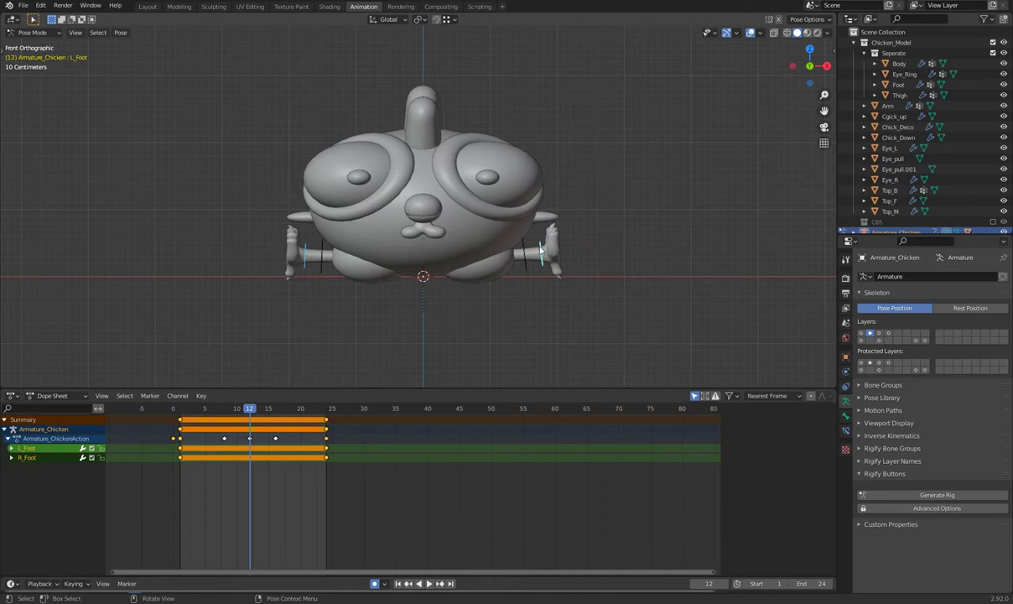
- Tilt the left foot, right leg and right foot outward, keying each at frame 12
left_click(542, 249)
key("r")
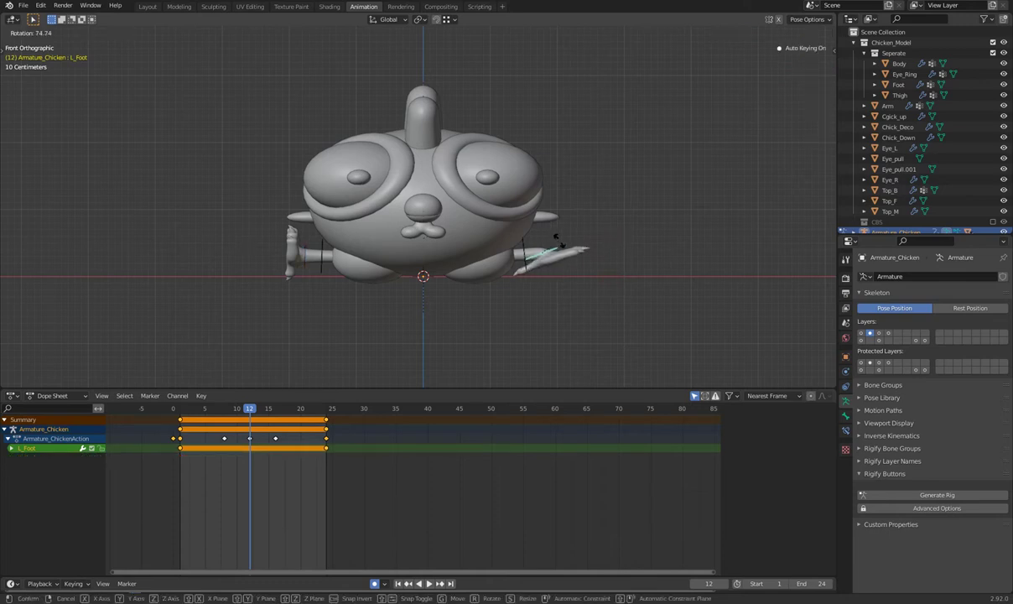
left_click(543, 239)
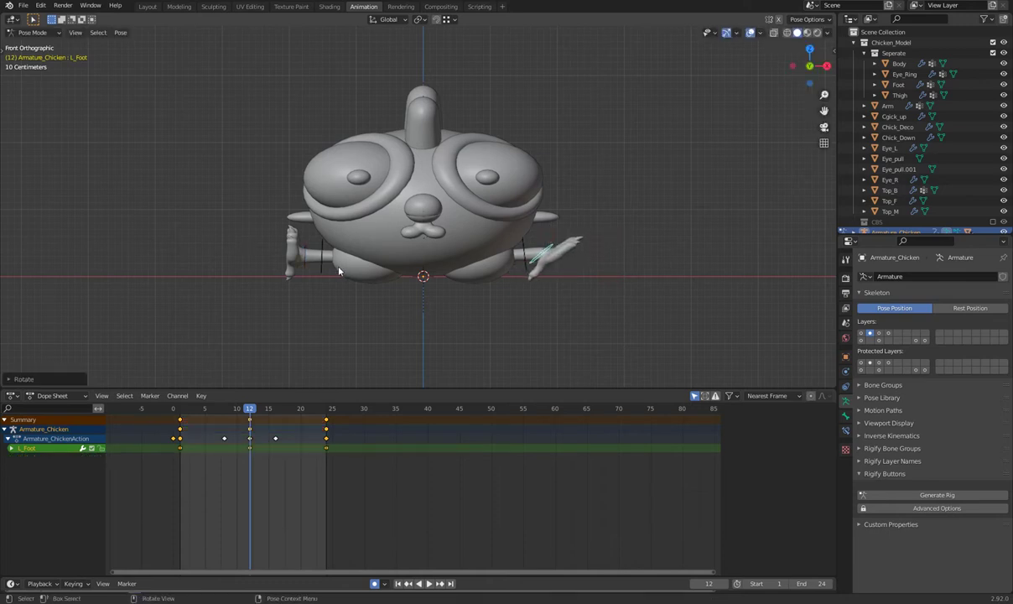
left_click(321, 250)
key("r")
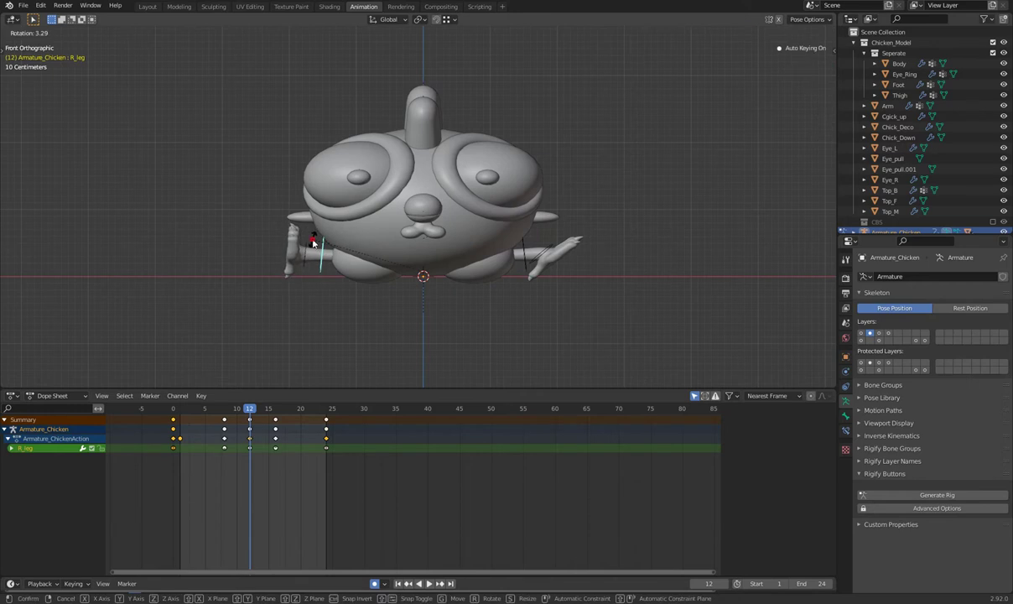
left_click(313, 242)
left_click(307, 250)
key("r")
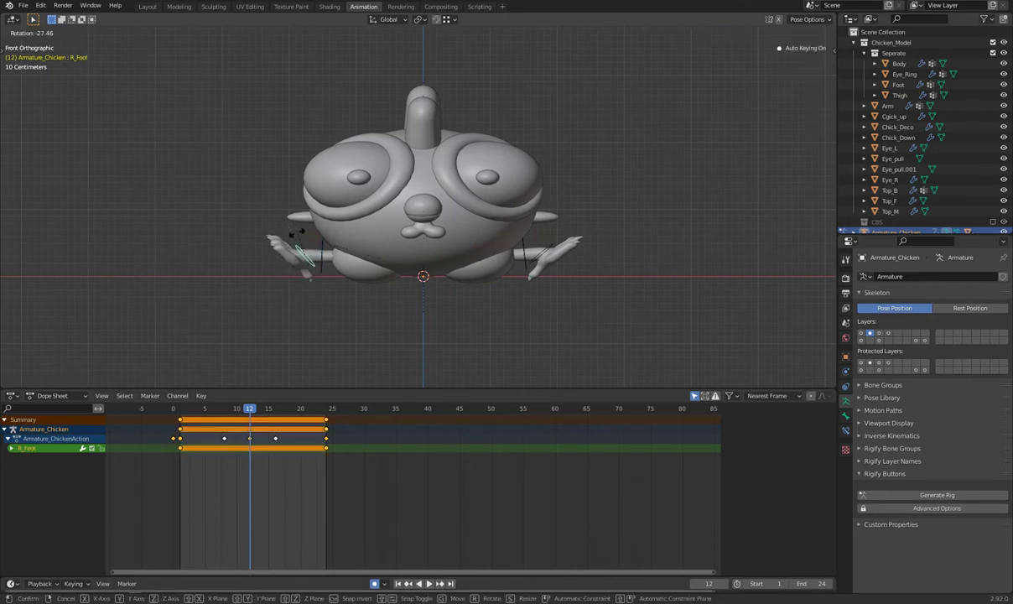
left_click(292, 232)
scroll(331, 218, "down", 4)
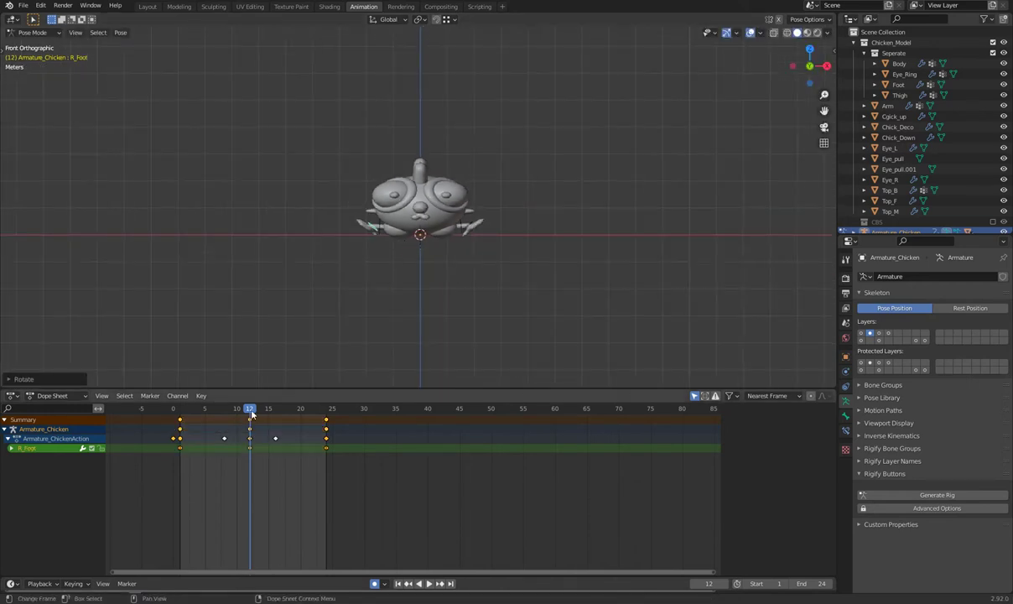
left_click(182, 411)
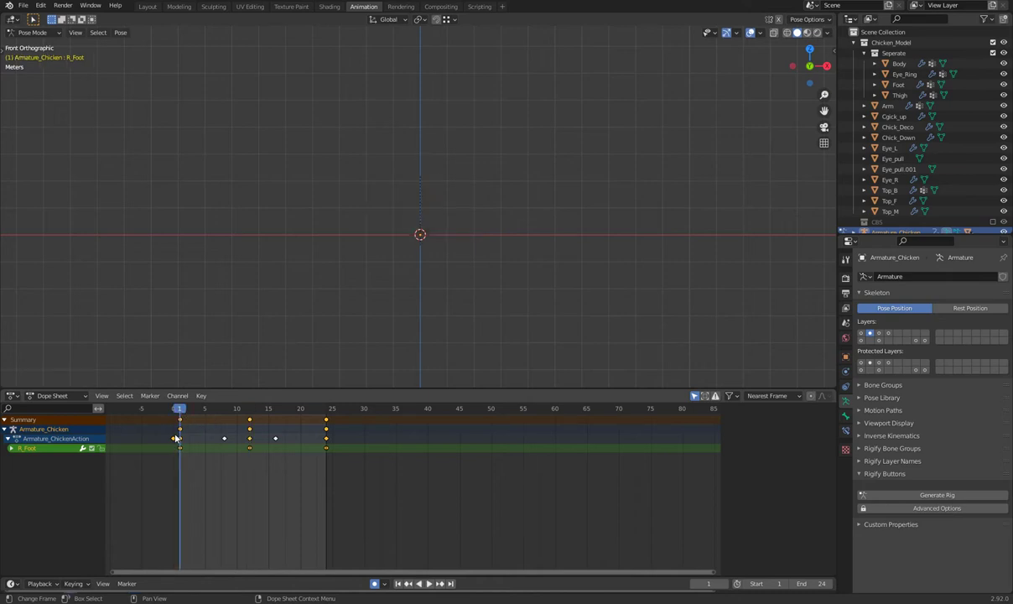
- Play the leg animation, stop it, and land on the keyframe at frame 16
left_click(172, 438)
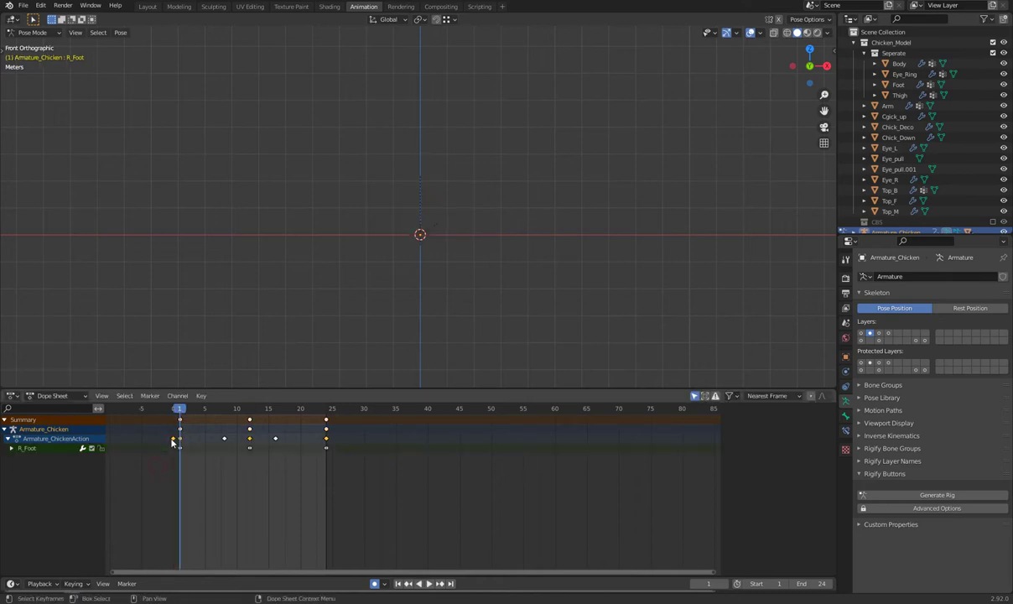
key("space")
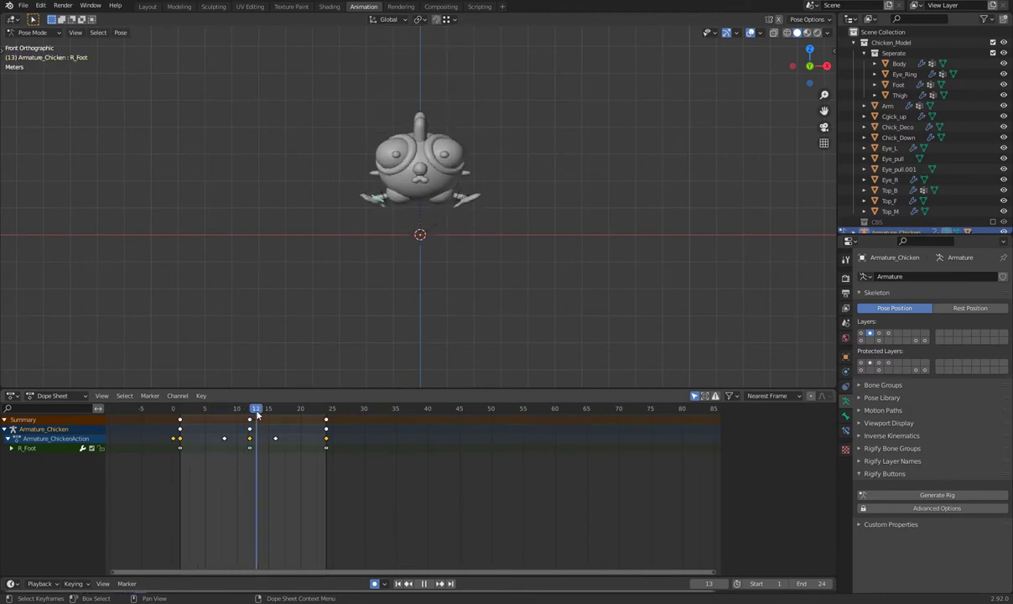
mouse_move(259, 412)
left_mouse_down()
mouse_move(276, 412)
mouse_move(248, 416)
left_mouse_up()
key("space")
middle_click_drag(462, 242, 457, 321, "shift")
key("Down")
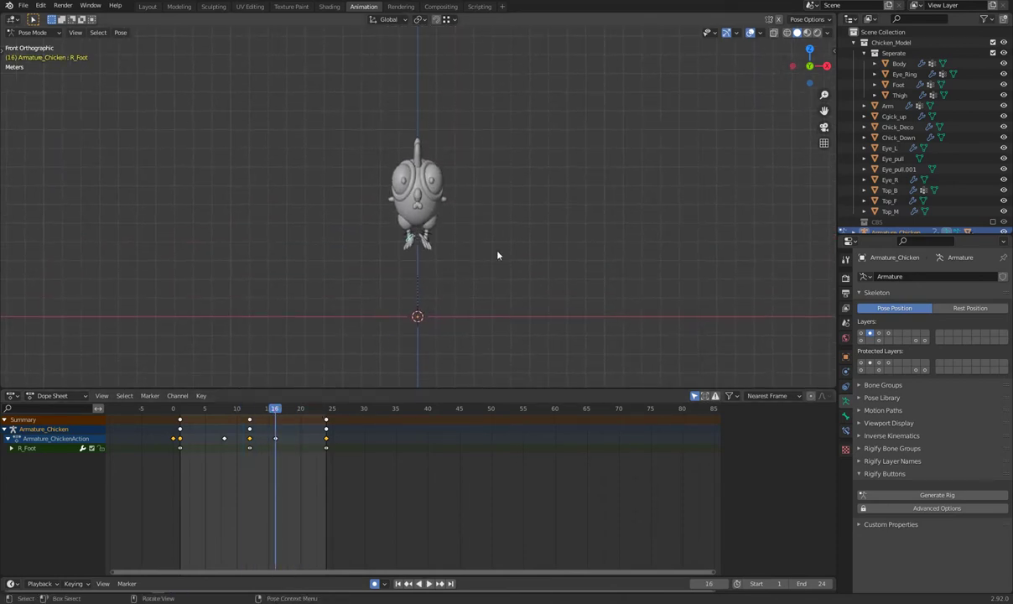
- Rotate the right and left foot bones into a new pose at frame 16
scroll(455, 251, "up", 4)
scroll(392, 334, "up", 3)
left_click(389, 325)
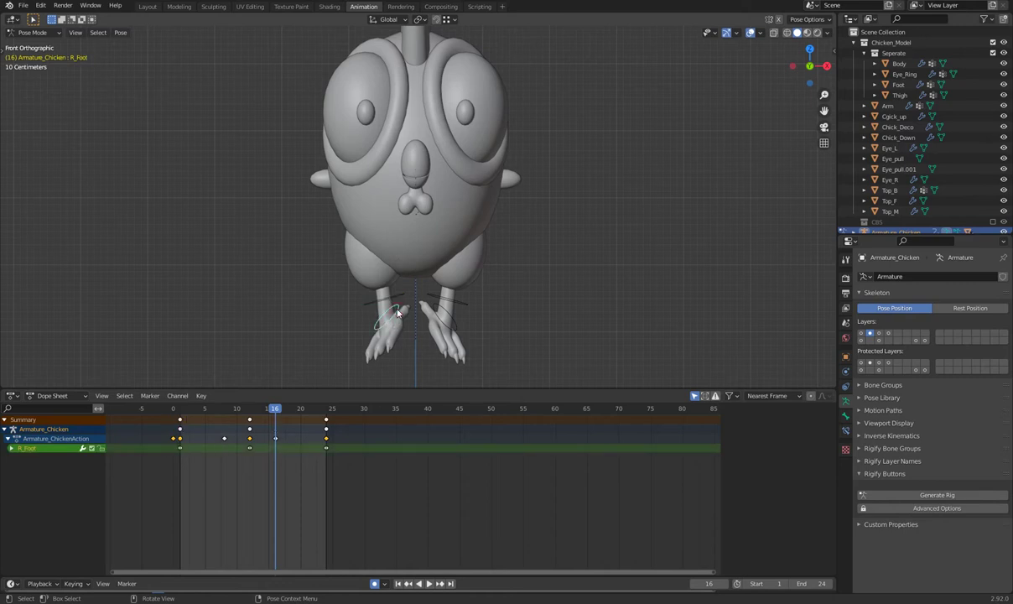
key("r")
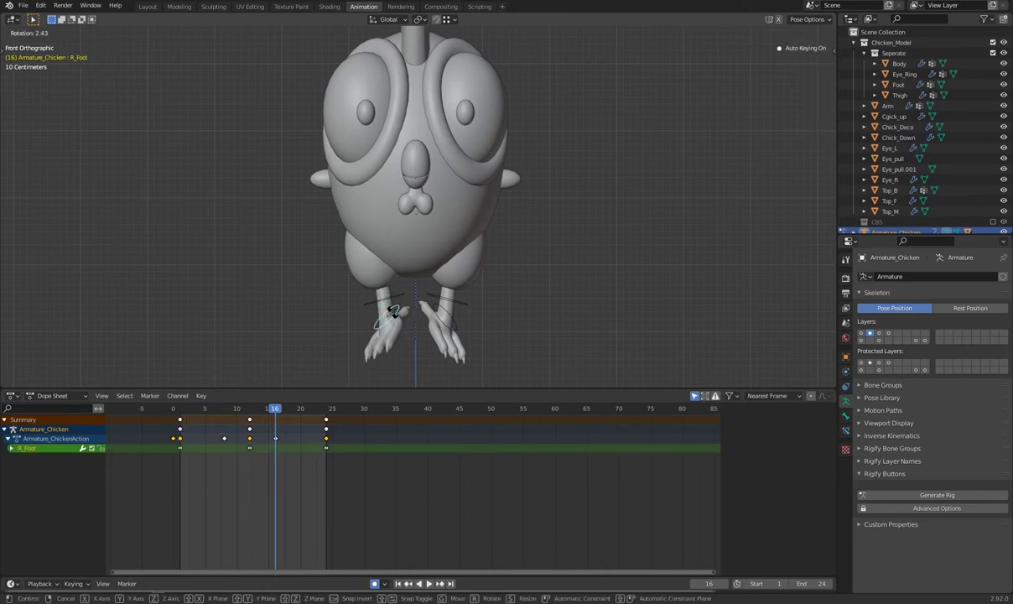
left_click(389, 312)
left_click(438, 312)
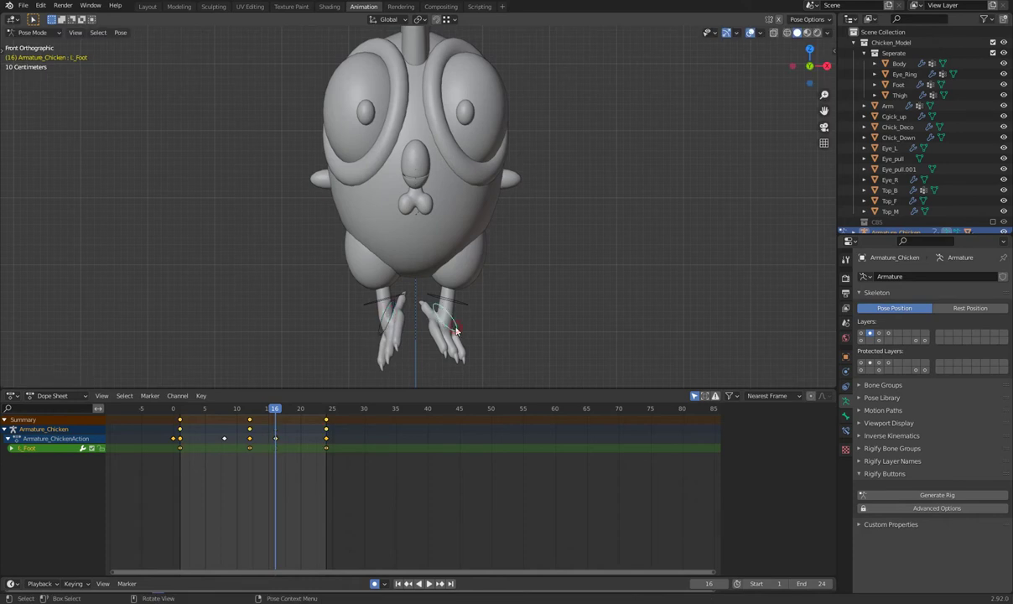
key("r")
left_click(463, 309)
- Rotate the left and right leg bones at frame 16 and play the result
key("r")
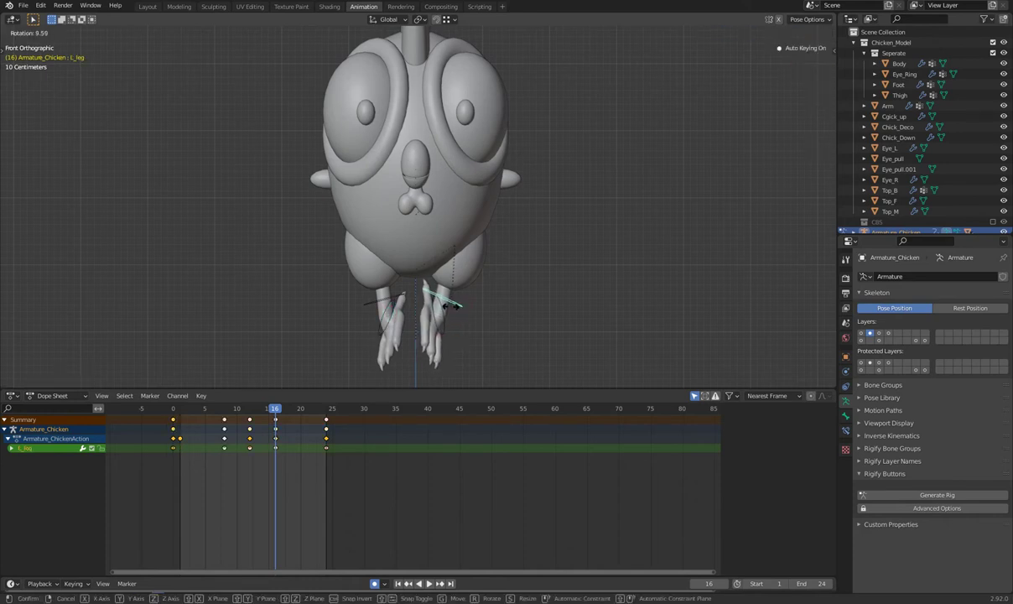
left_click(441, 310)
left_click(382, 296)
key("r")
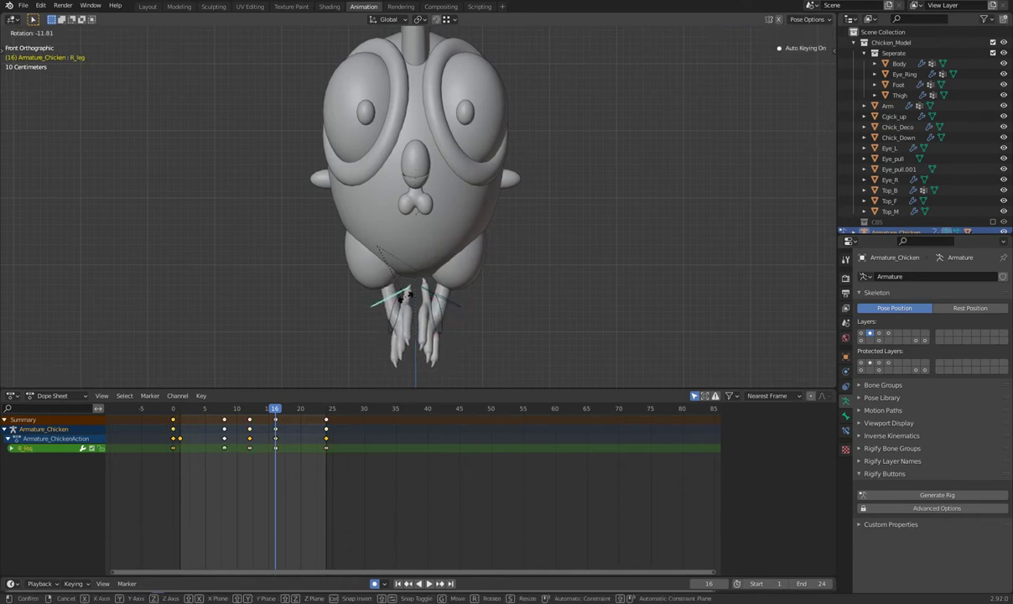
left_click(434, 272)
scroll(434, 272, "down", 3)
scroll(474, 285, "down", 5)
key("space")
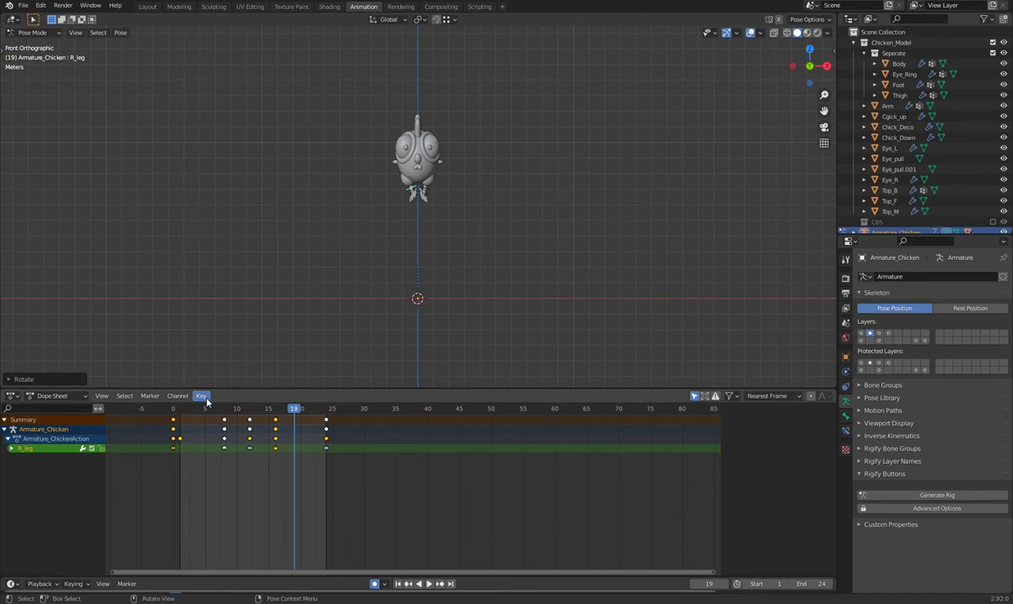
left_click_drag(175, 409, 281, 422)
key("space")
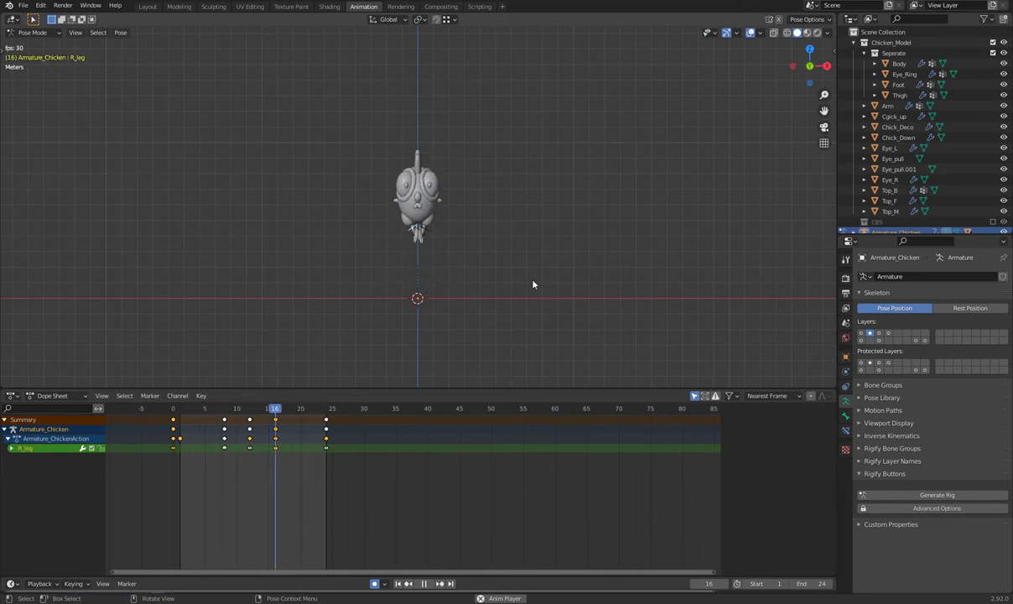
key("space")
scroll(444, 226, "up", 1)
scroll(434, 205, "up", 1)
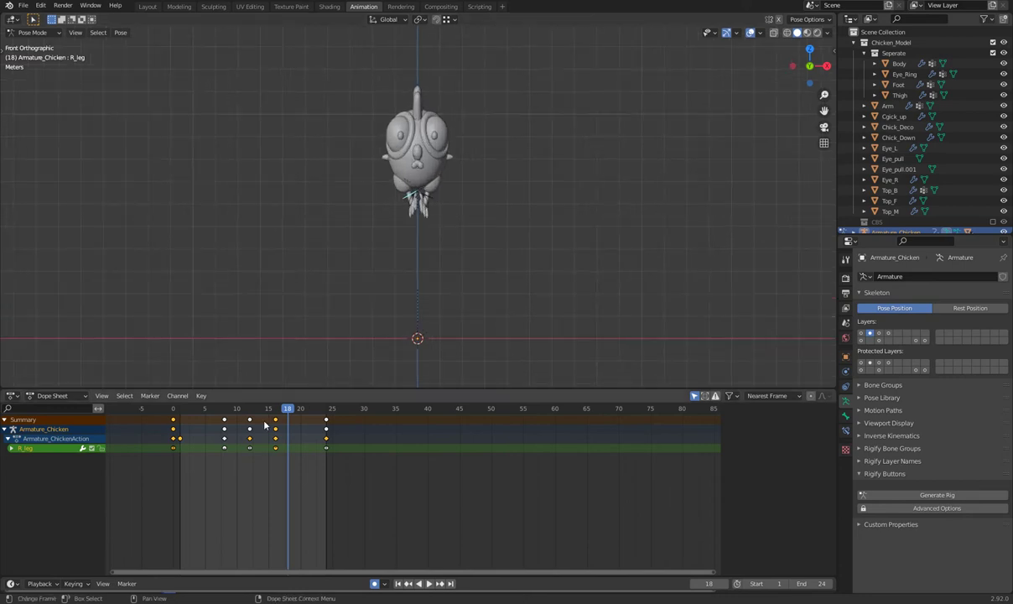
left_click_drag(288, 411, 176, 434)
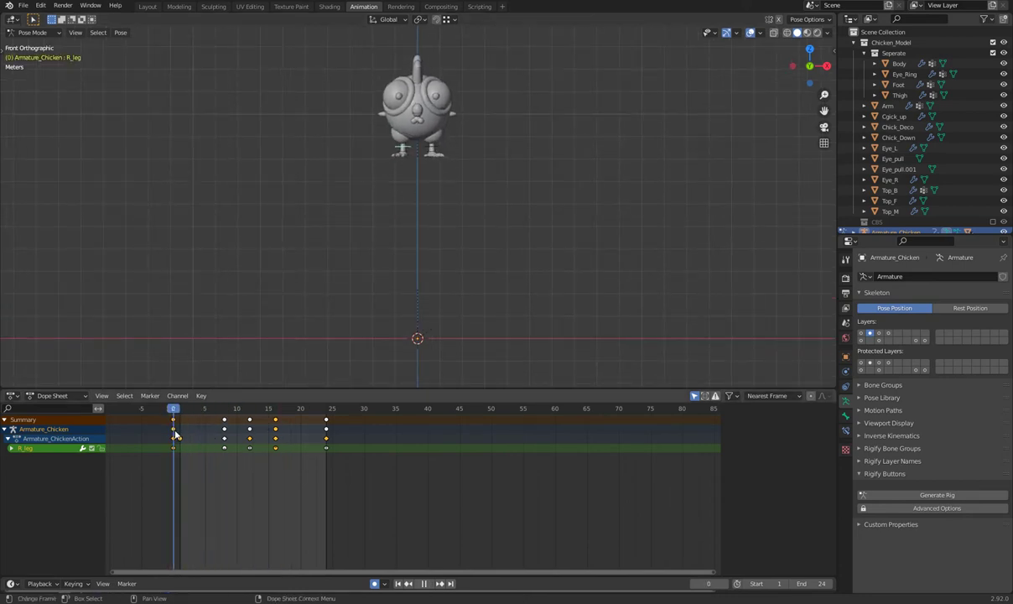
- Shift the legs' and feet's frame-1 keys to frame 0 and play back the loop
left_click_drag(474, 130, 332, 186)
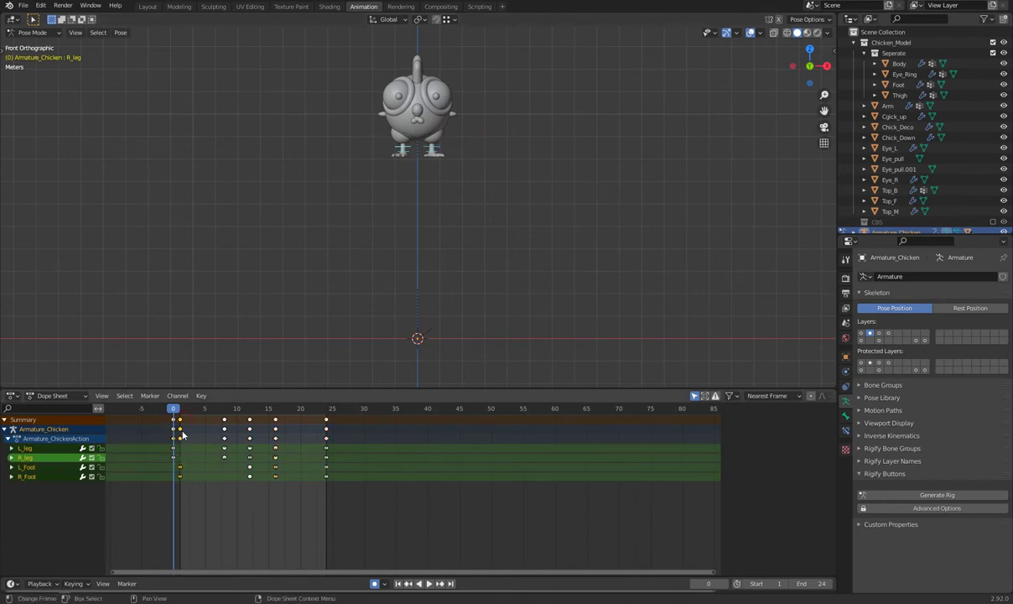
left_click_drag(179, 425, 173, 426)
key("space")
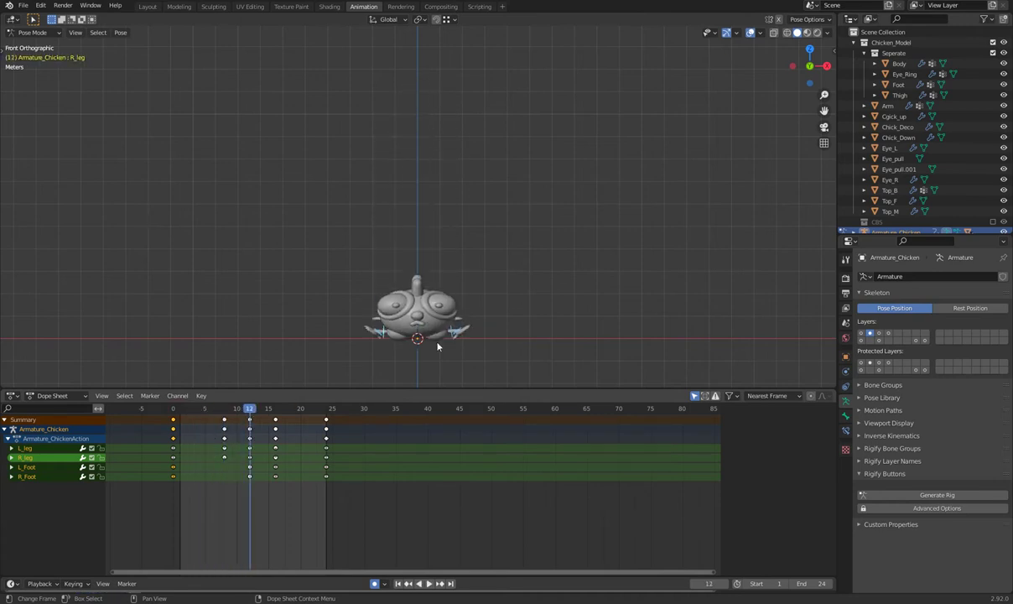
left_click_drag(256, 413, 179, 409)
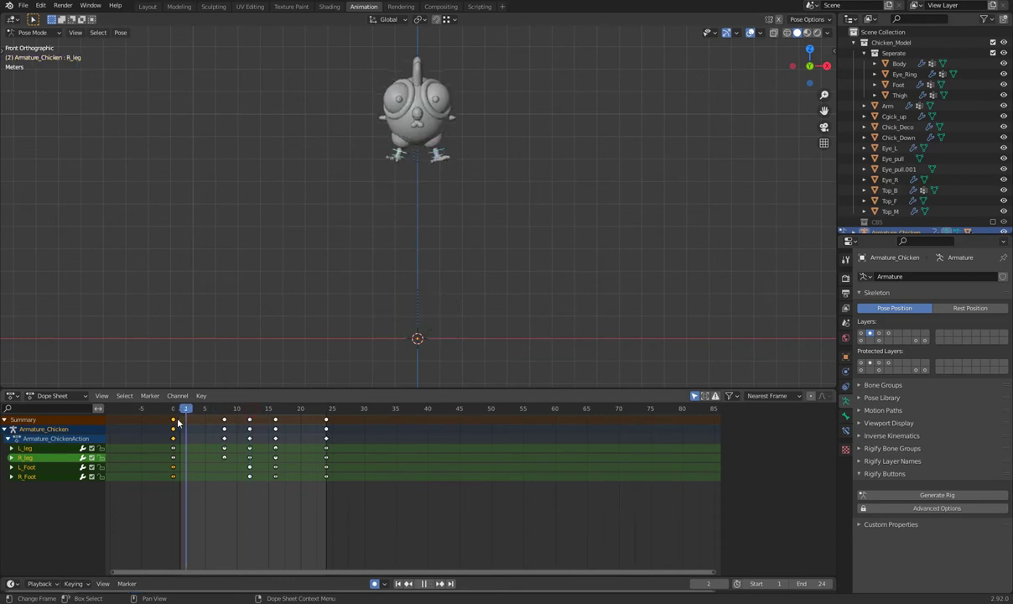
key("Left")
key("Home")
- Inspect the Arm mesh's modifiers in object mode, then return to the armature
key("ctrl+Tab")
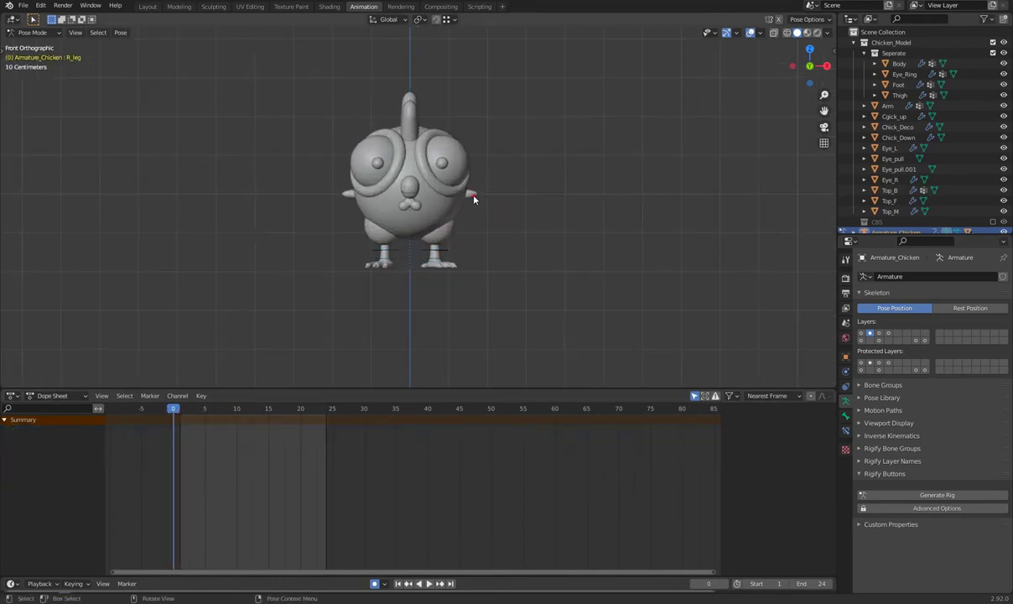
left_click(468, 196)
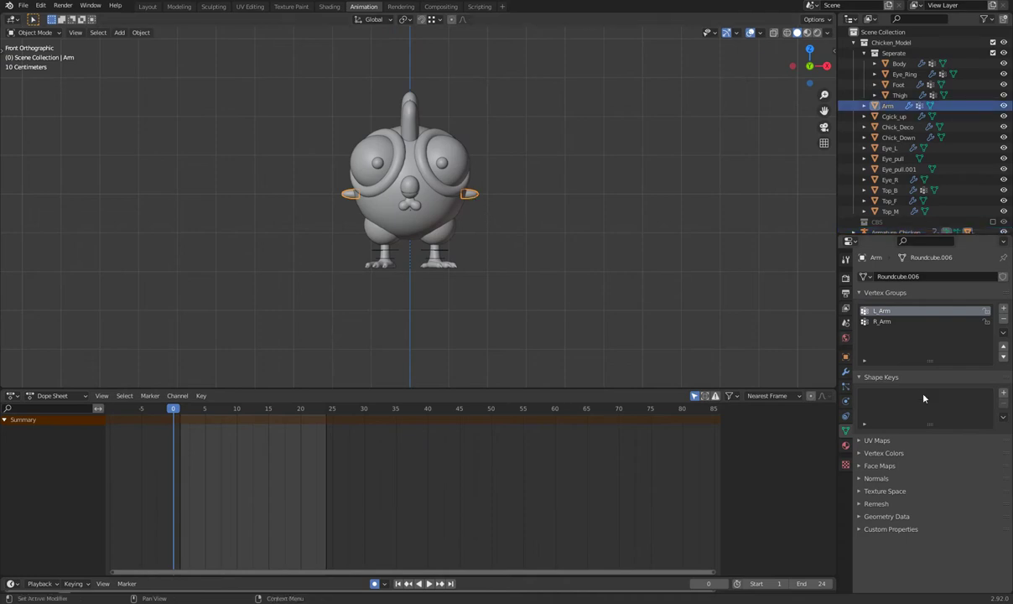
left_click(846, 371)
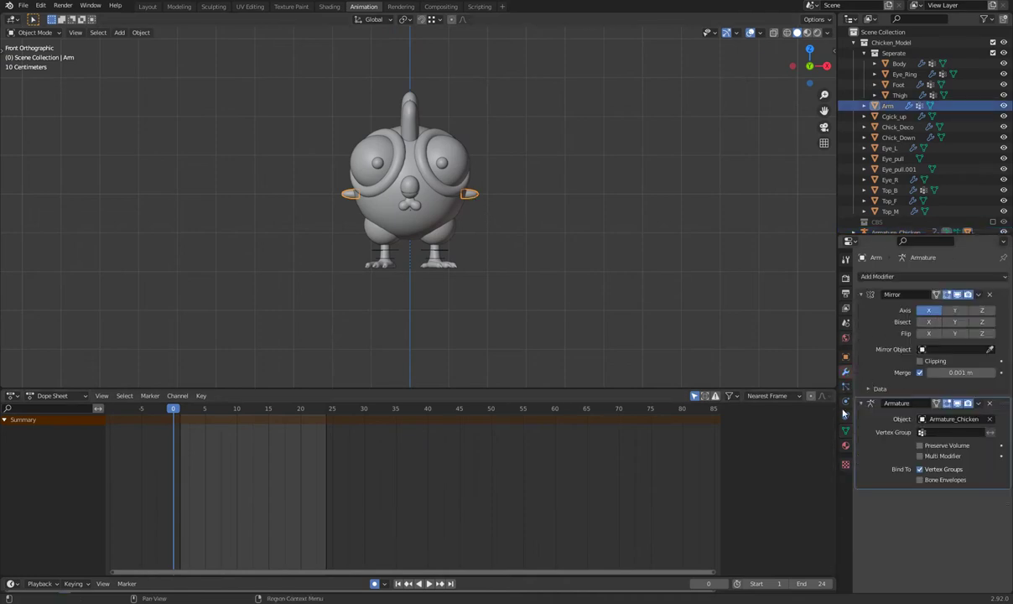
key("ctrl+z")
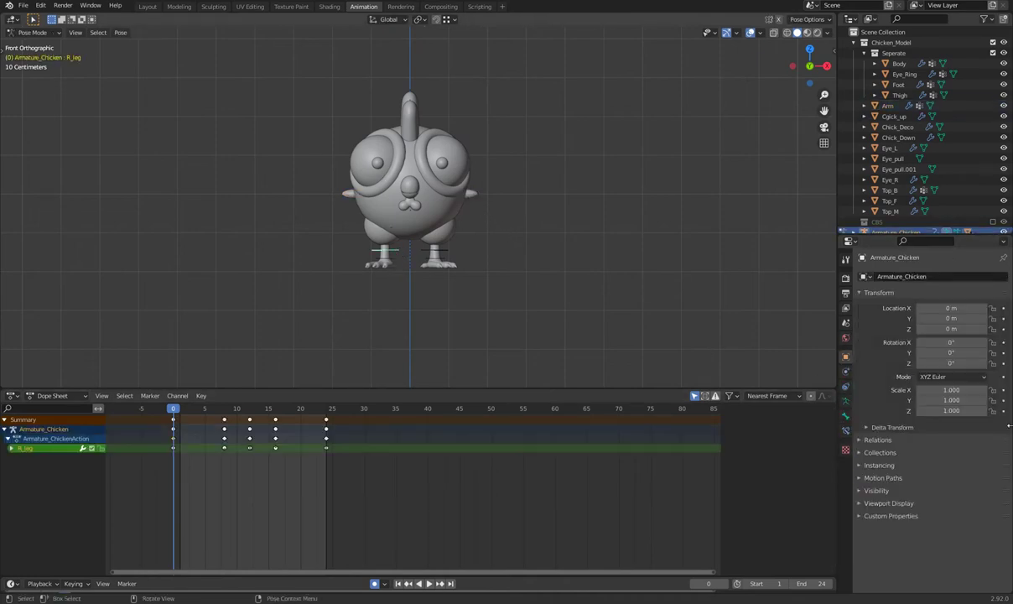
- Reveal the arm bone layer and rotate both arm bones into a pose at frame 0
left_click(846, 401)
left_click(532, 196)
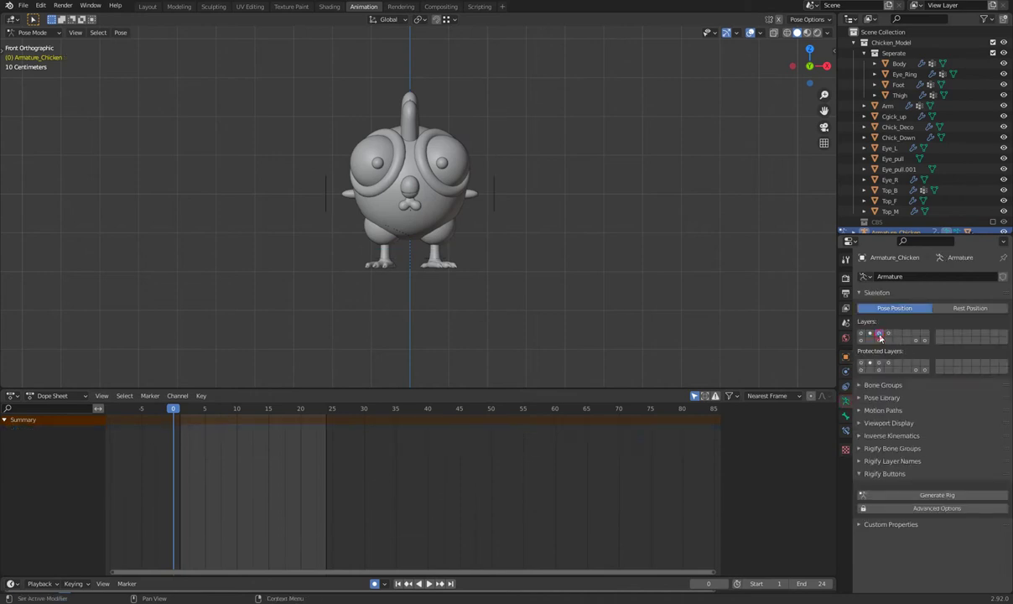
key("r")
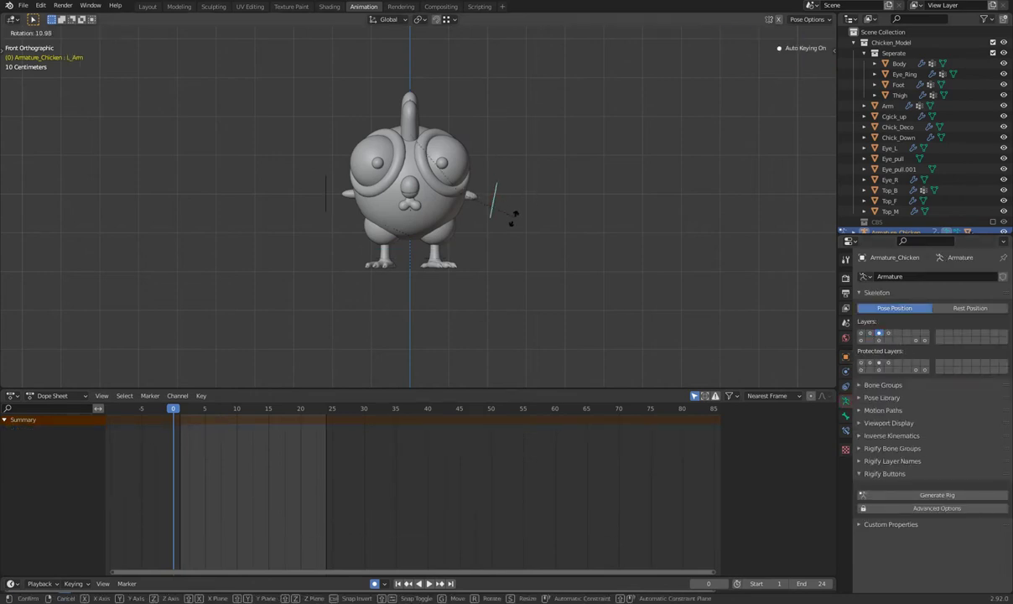
left_click(500, 231)
left_click(327, 208)
key("r")
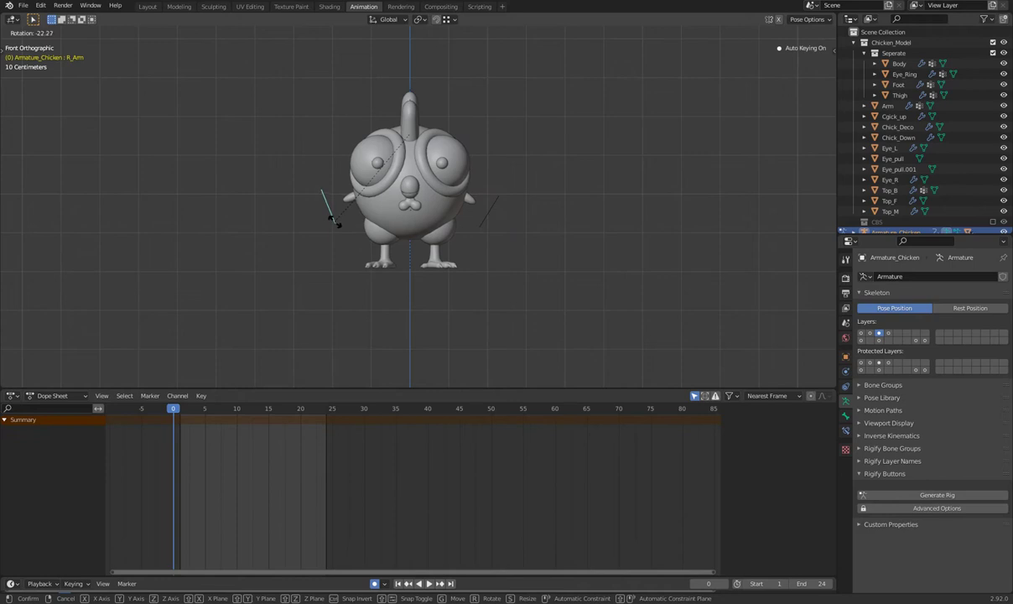
left_click(335, 227)
left_click(487, 222)
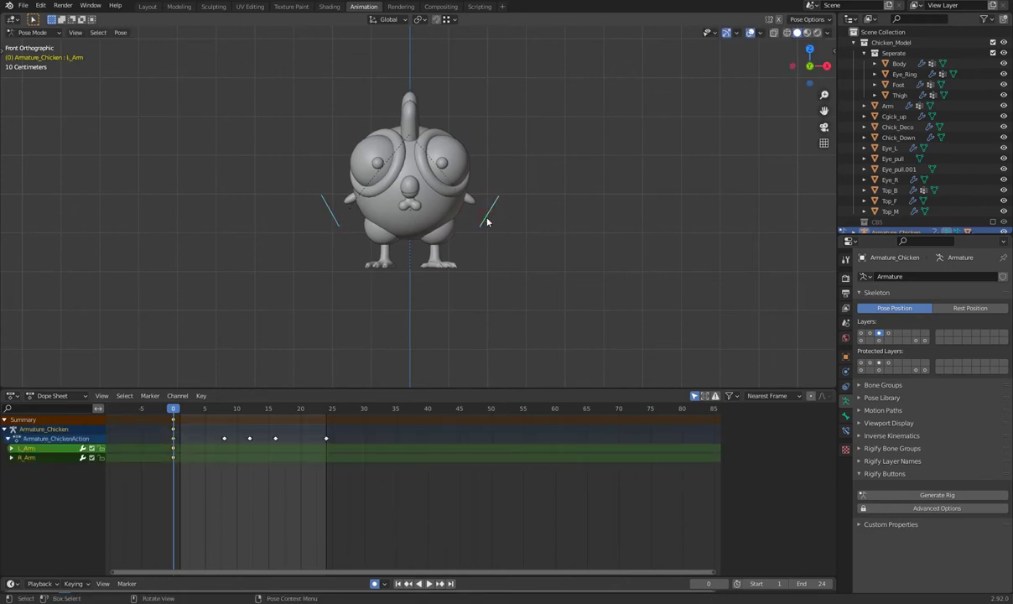
- Key all arm channels at frame 0 and duplicate those keys to frame 24
key("i")
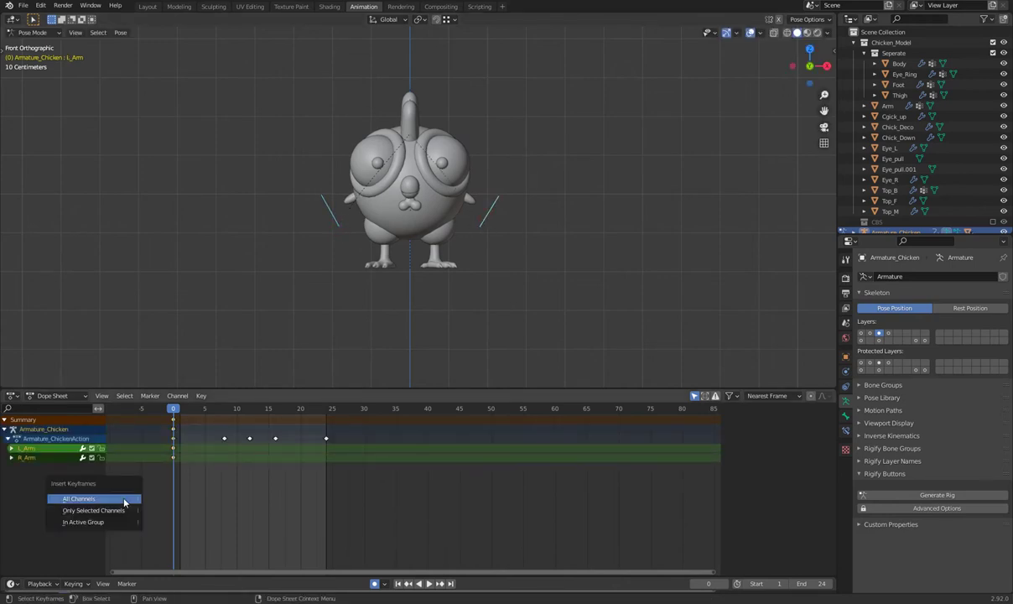
left_click(124, 502)
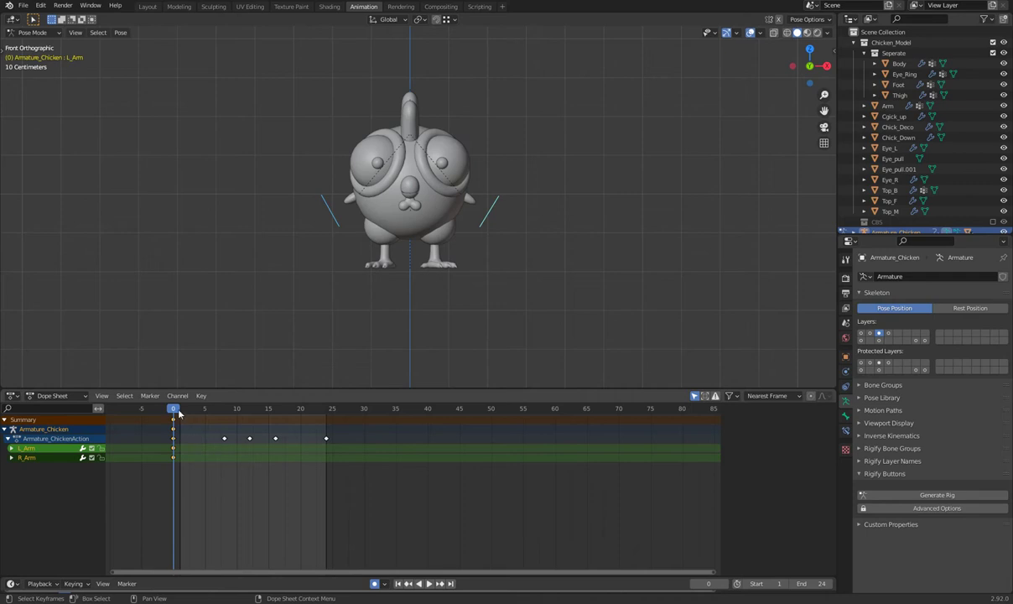
left_click_drag(148, 423, 159, 453)
key("shift+d")
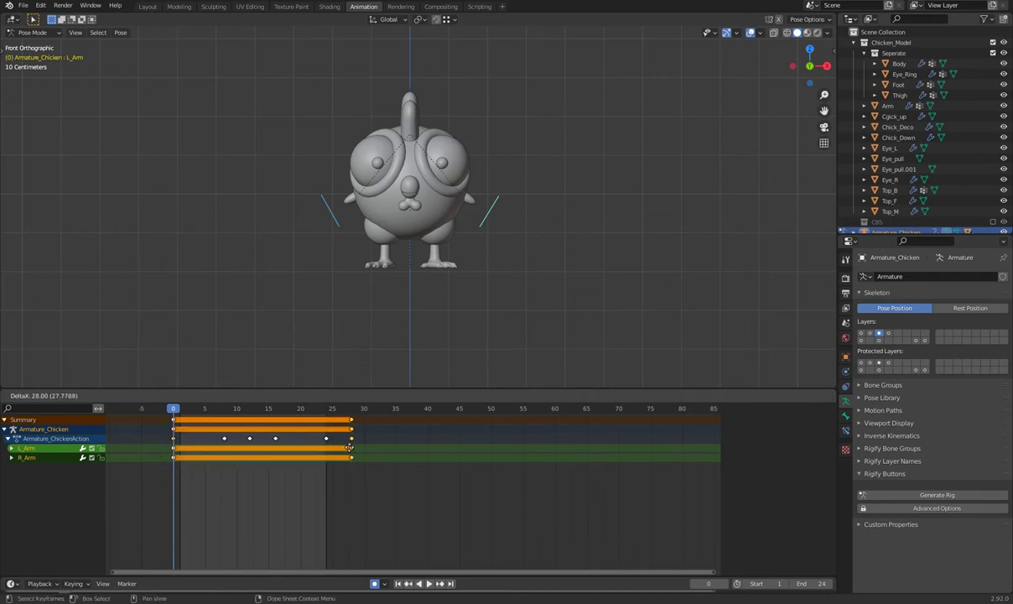
left_click(310, 454)
- Key all arm channels at frame 12 and play back the arm animation
left_click(249, 409)
scroll(470, 315, "down", 3)
scroll(452, 253, "up", 5)
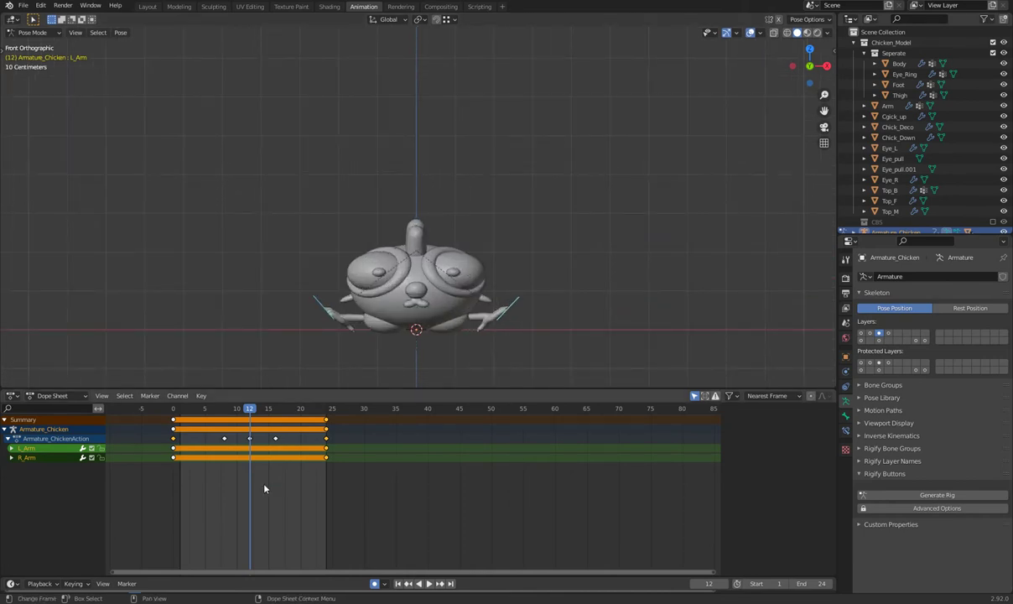
key("i")
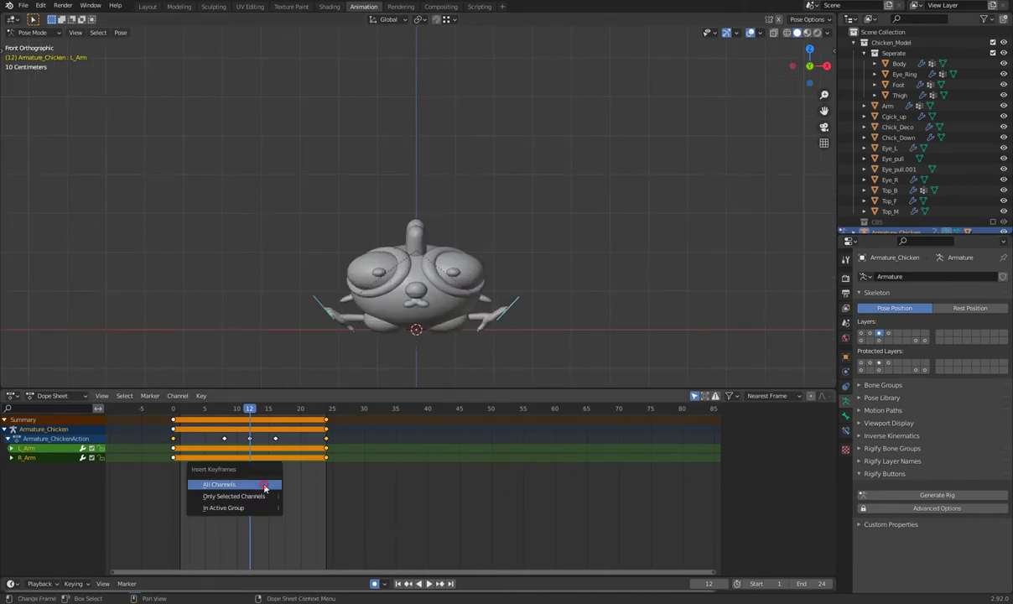
left_click(264, 486)
left_click_drag(249, 408, 176, 417)
key("space")
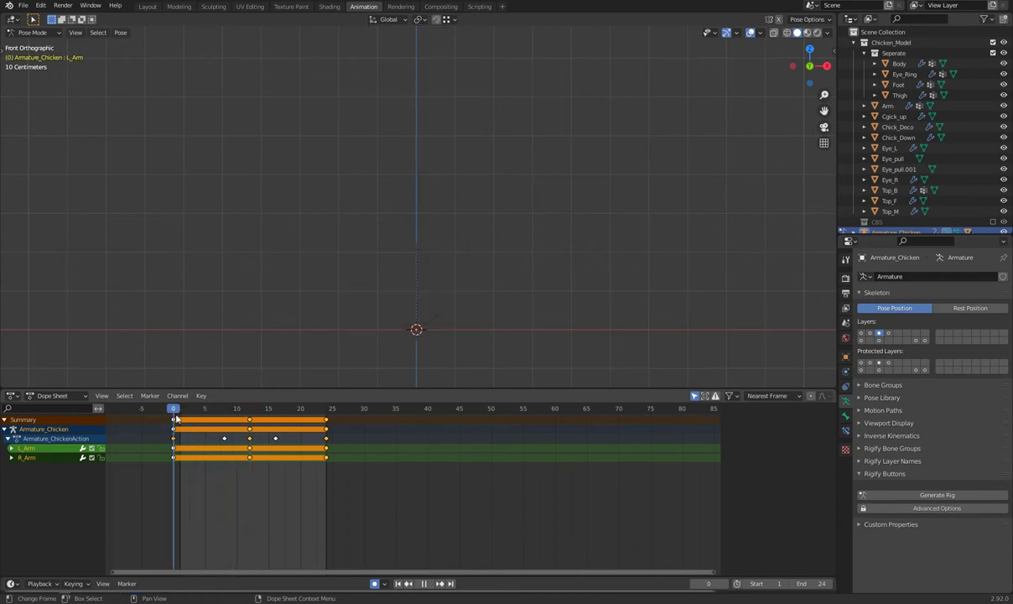
key("space")
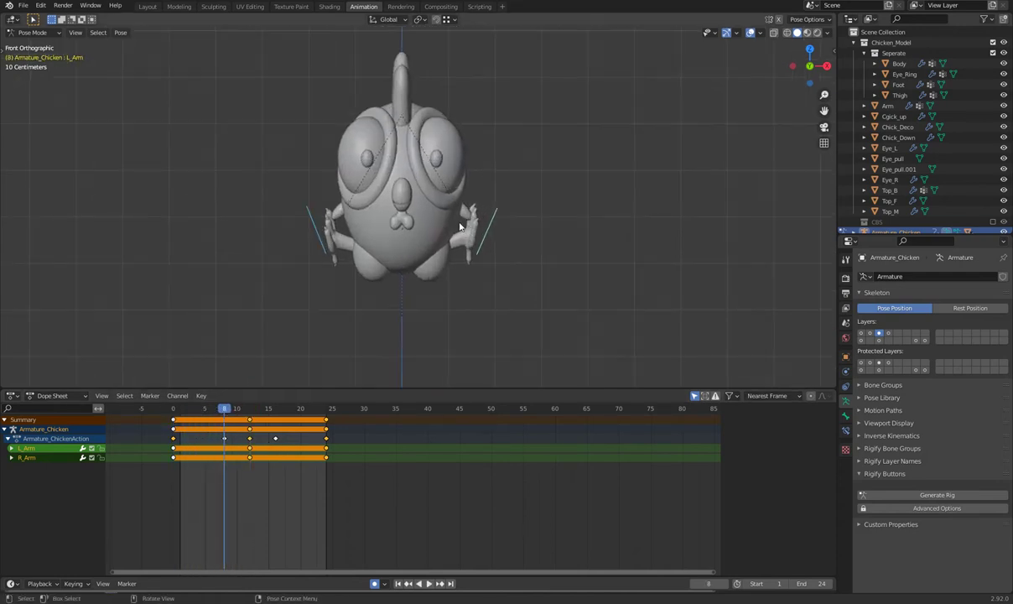
scroll(444, 216, "up", 2)
- Rotate the L_Arm and R_Arm bones at frame 8 to key a flap pose
left_click(304, 209)
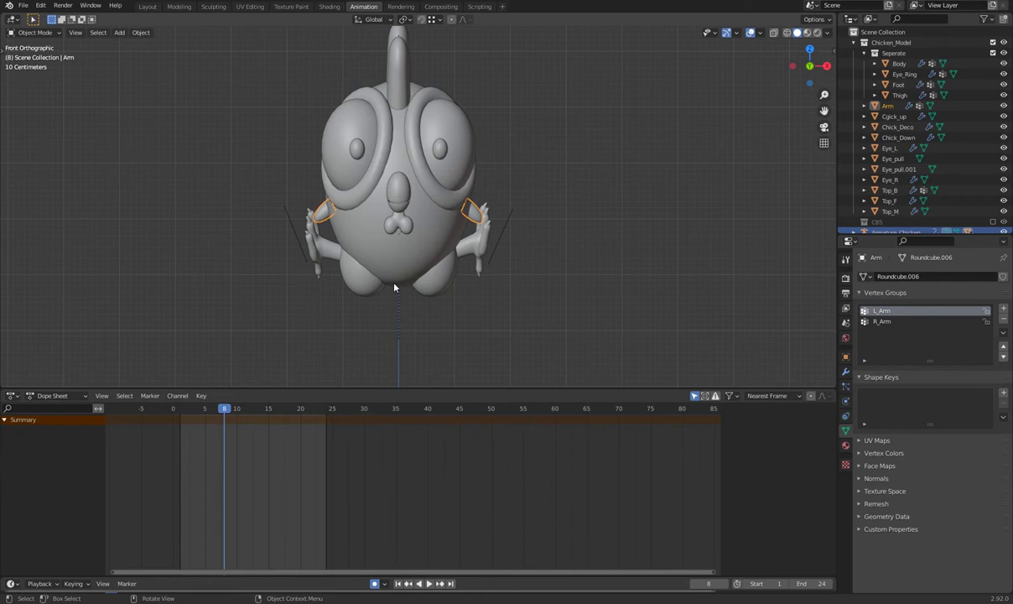
left_click(498, 243)
key("r")
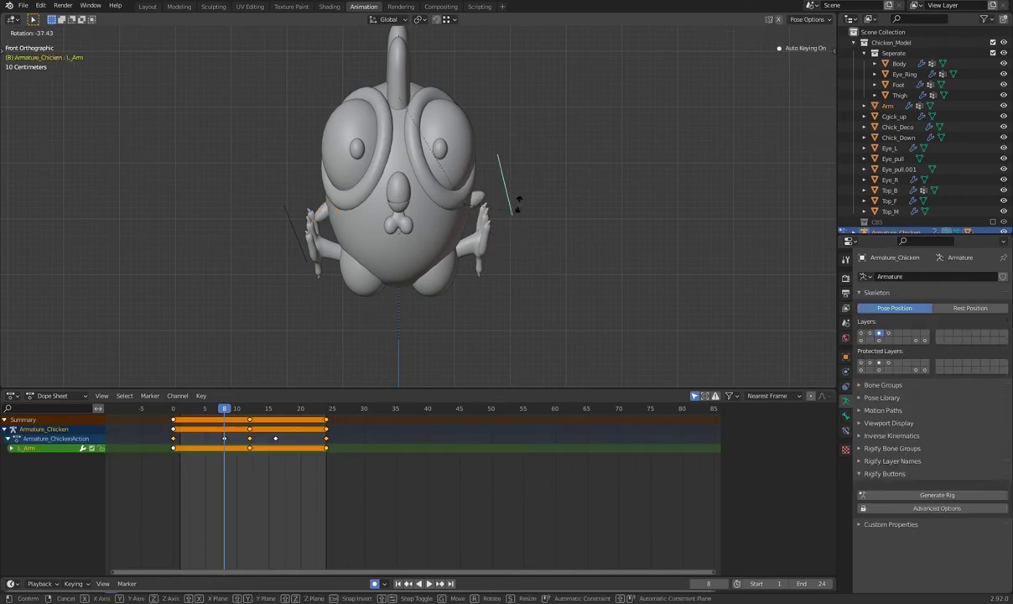
left_click(525, 204)
left_click(280, 220)
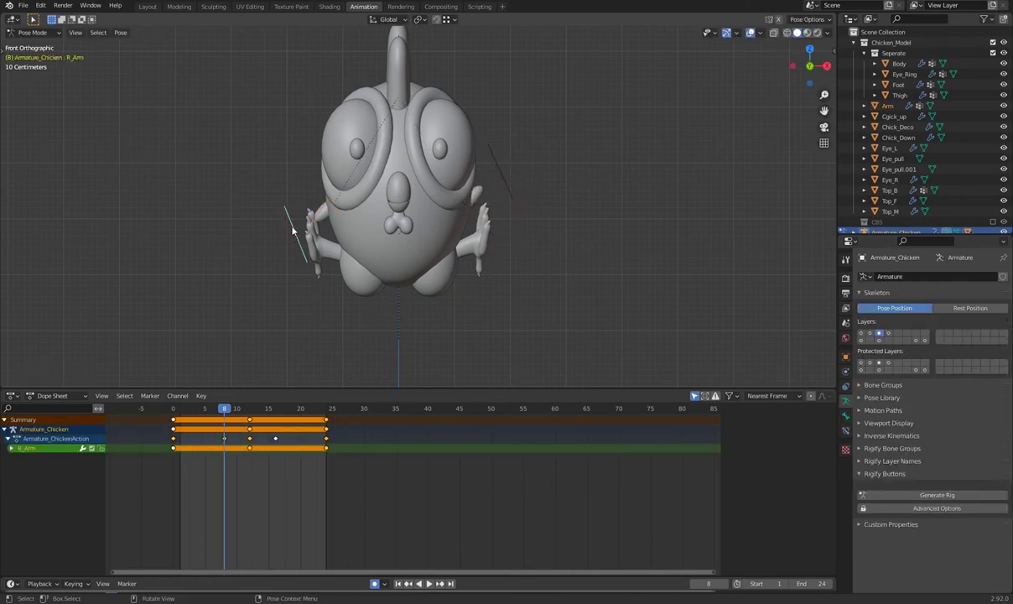
key("r")
left_click(285, 186)
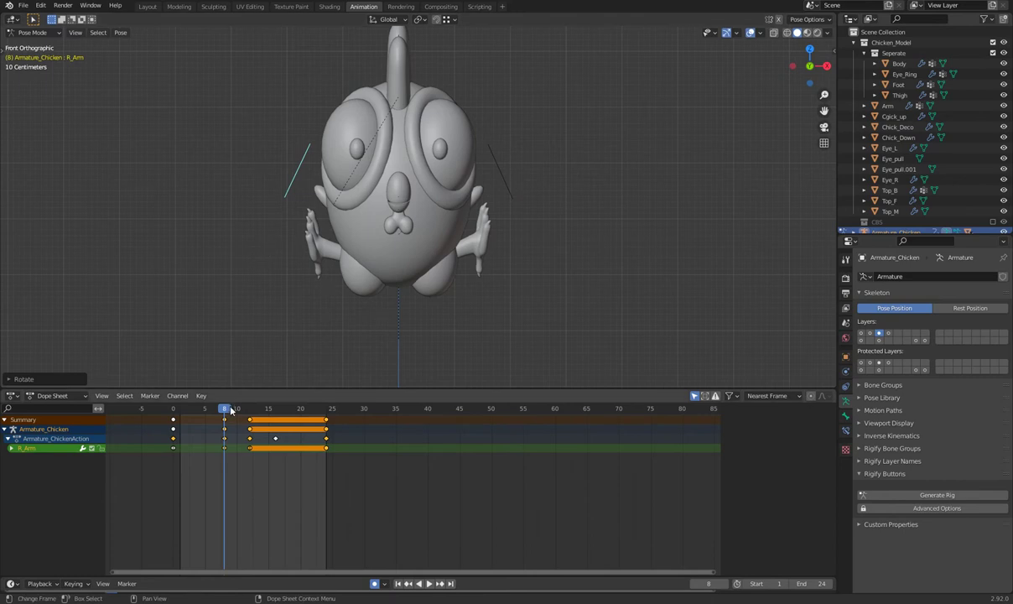
- Rotate both arm bones at frame 16 to key the next flap pose
key("space")
key("space")
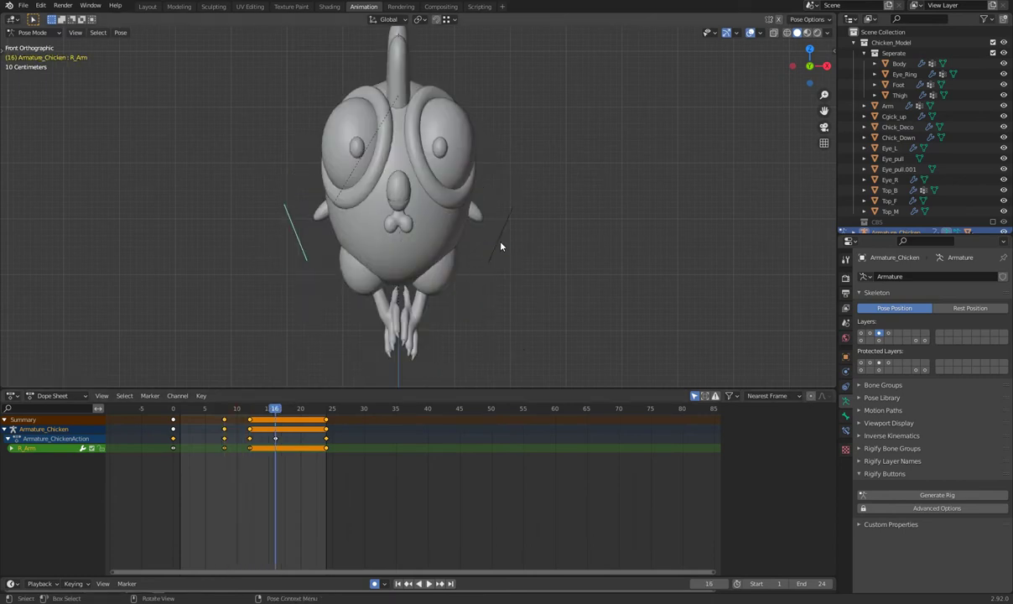
key("r")
left_click(473, 263)
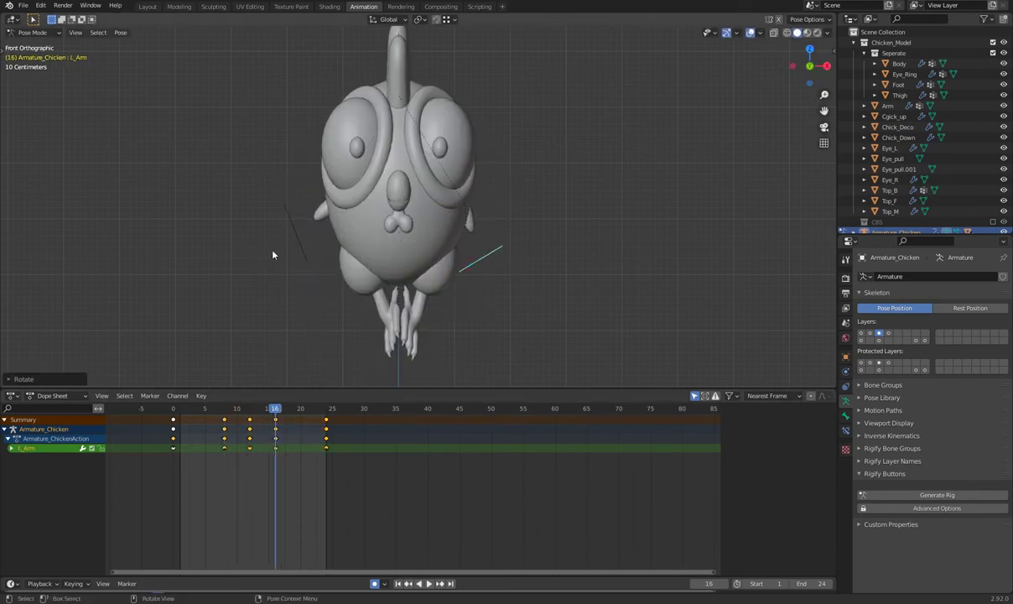
left_click(295, 235)
key("r")
left_click(349, 282)
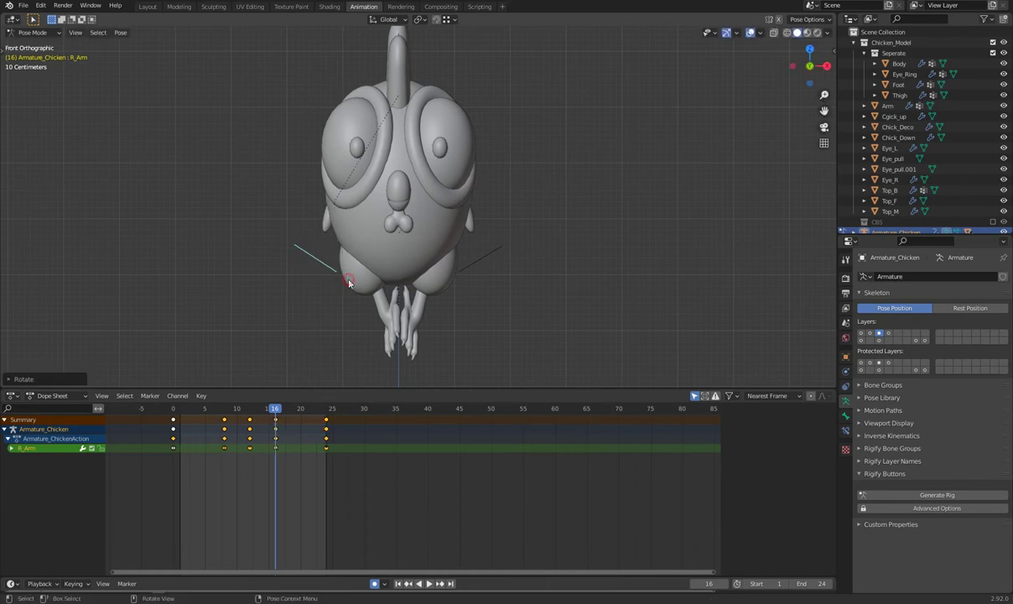
- Fine-tune the arm rotations slightly and play the wing-flap animation
scroll(406, 261, "down", 3)
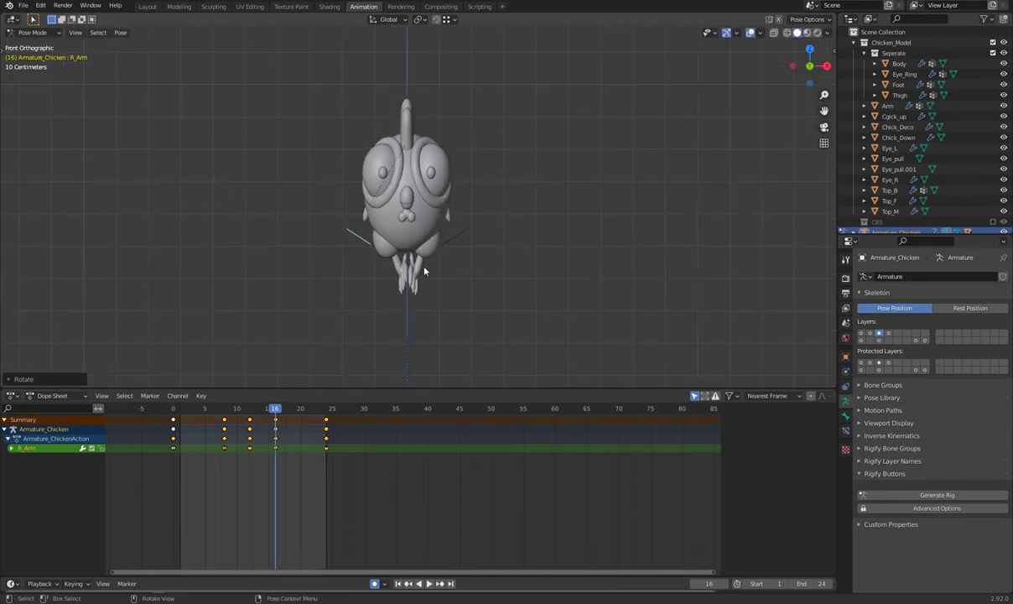
key("r")
left_click(453, 236)
left_click(453, 236)
key("r")
left_click(451, 247)
key("space")
scroll(462, 283, "down", 2)
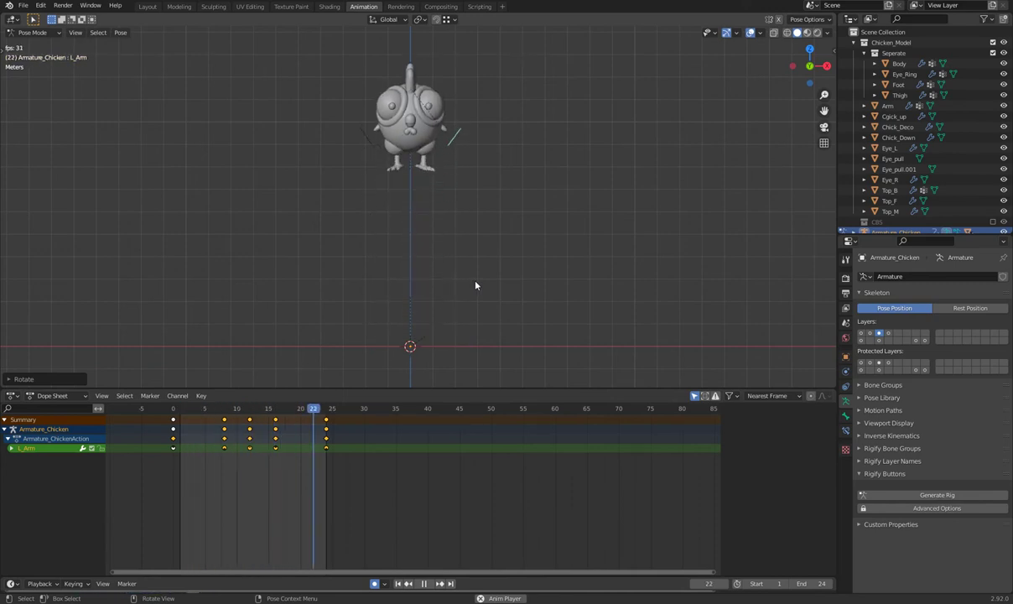
- Scrub and replay the arm flap animation, stopping at frame 15
key("space")
mouse_move(209, 411)
left_mouse_down()
mouse_move(281, 411)
mouse_move(265, 411)
left_mouse_up()
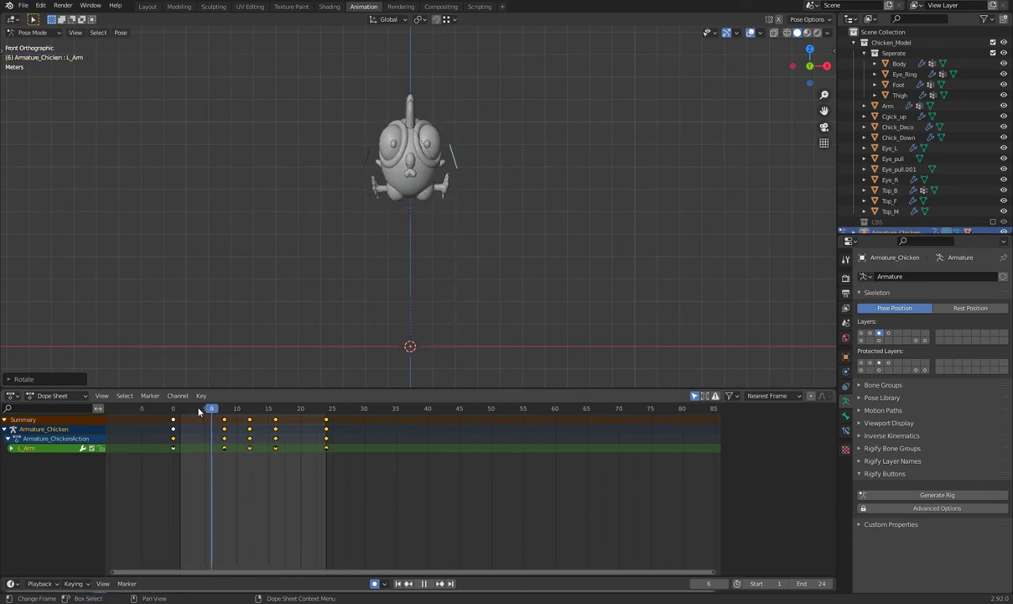
left_click_drag(265, 410, 206, 410)
key("space")
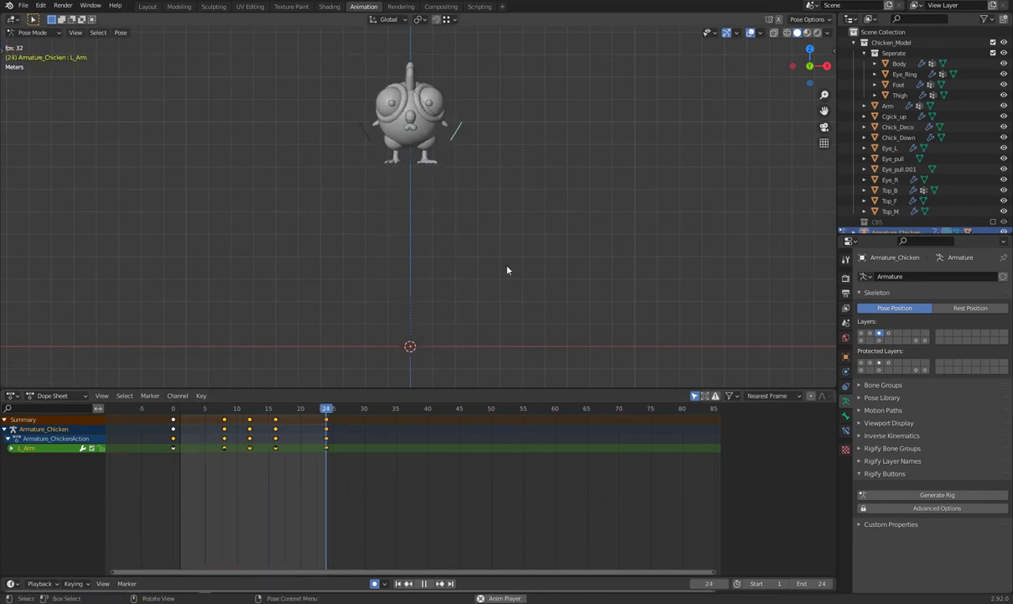
key("space")
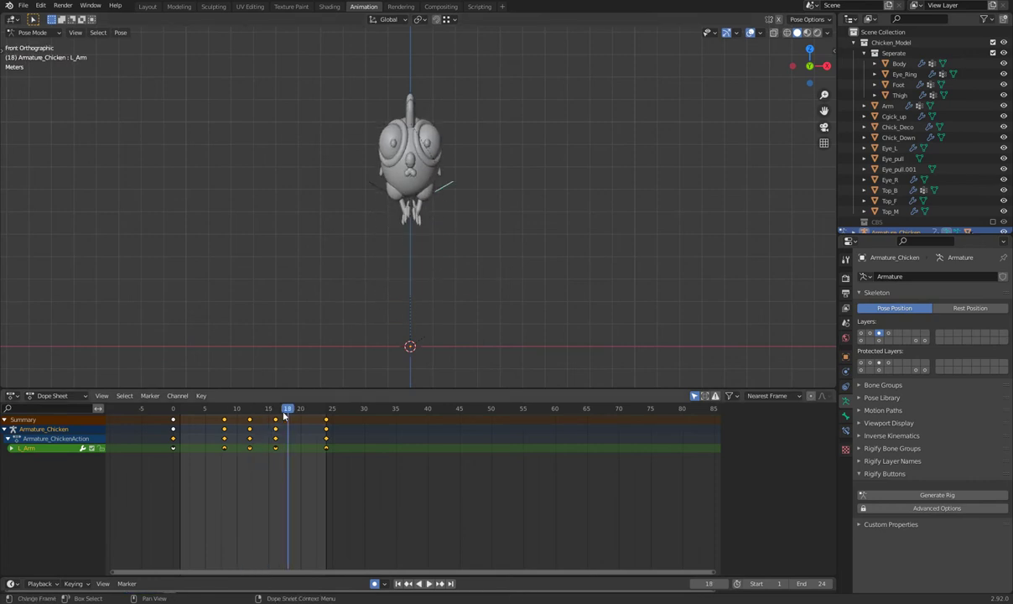
key("space")
- Show the fourth armature bone layer, select the head controller and return to frame 0
scroll(376, 248, "up", 4)
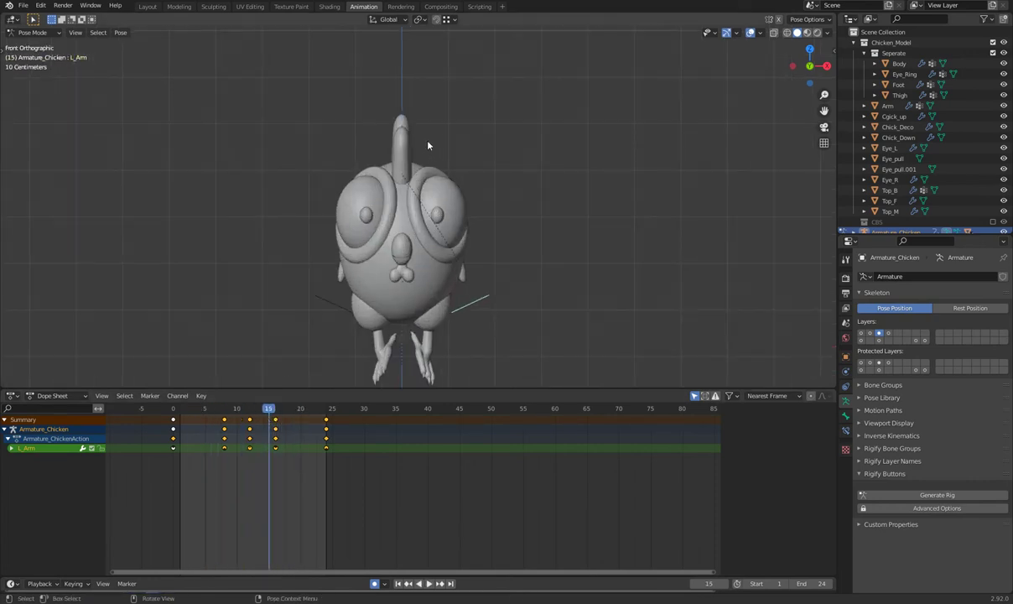
left_click(888, 333)
left_click_drag(417, 137, 417, 136)
left_click_drag(273, 411, 175, 431)
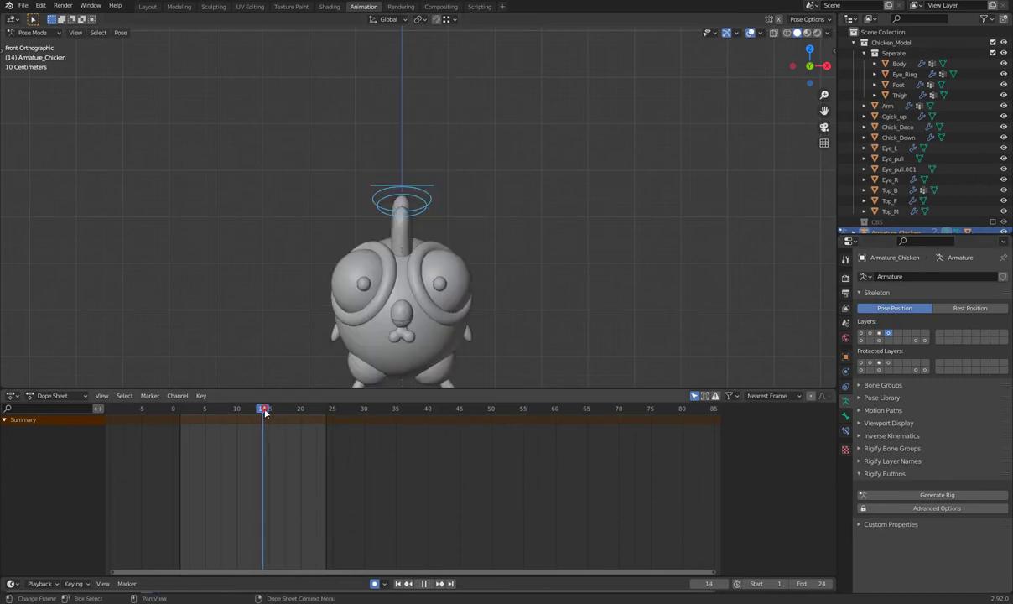
- At frame 0, select comb bones M_Top, B_Top and F_Top and key their rotation
right_click(175, 432)
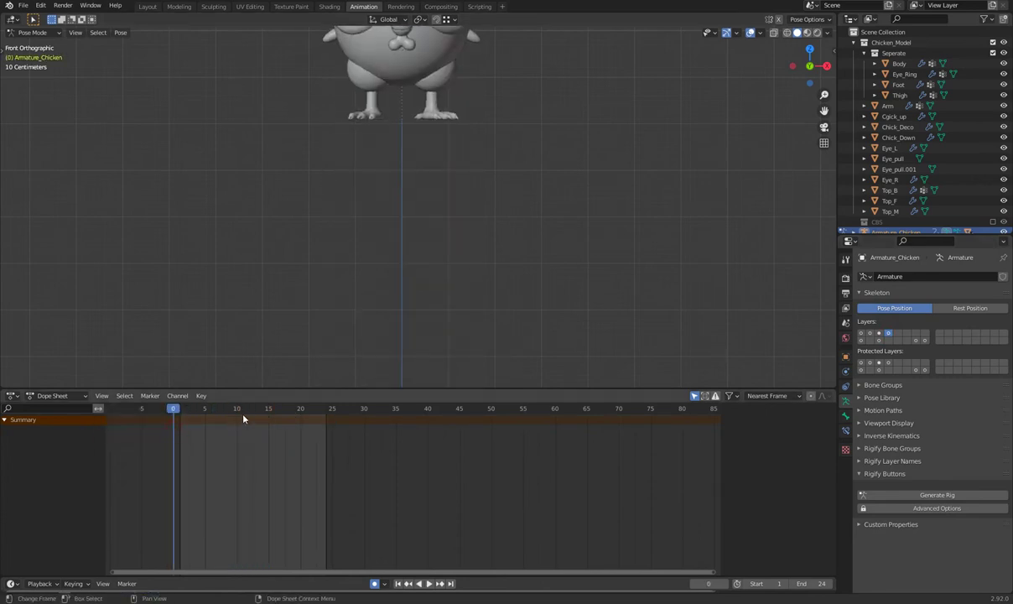
middle_click_drag(468, 178, 469, 296, "shift")
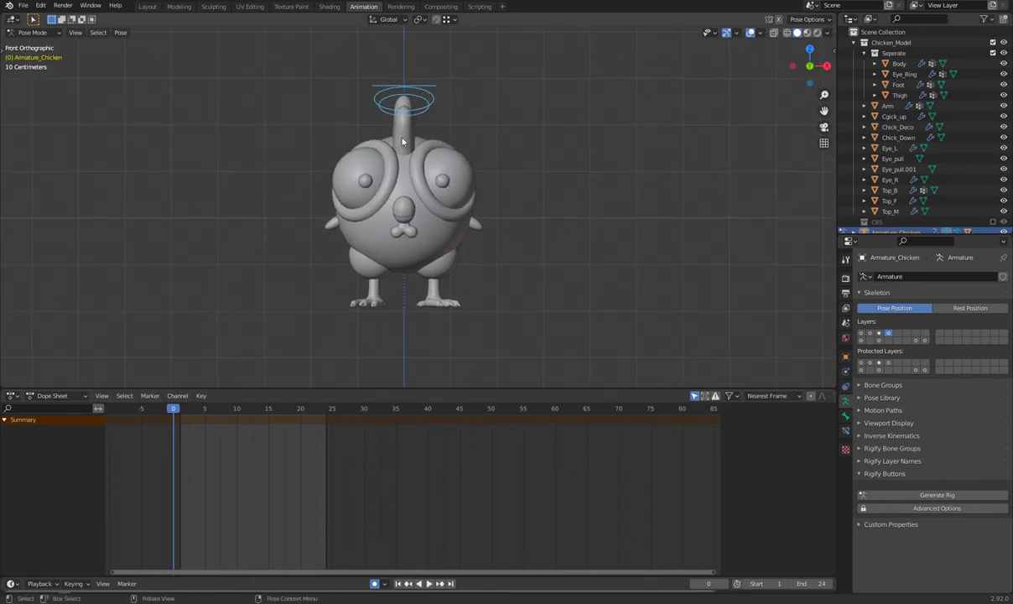
key("ctrl+bracketright")
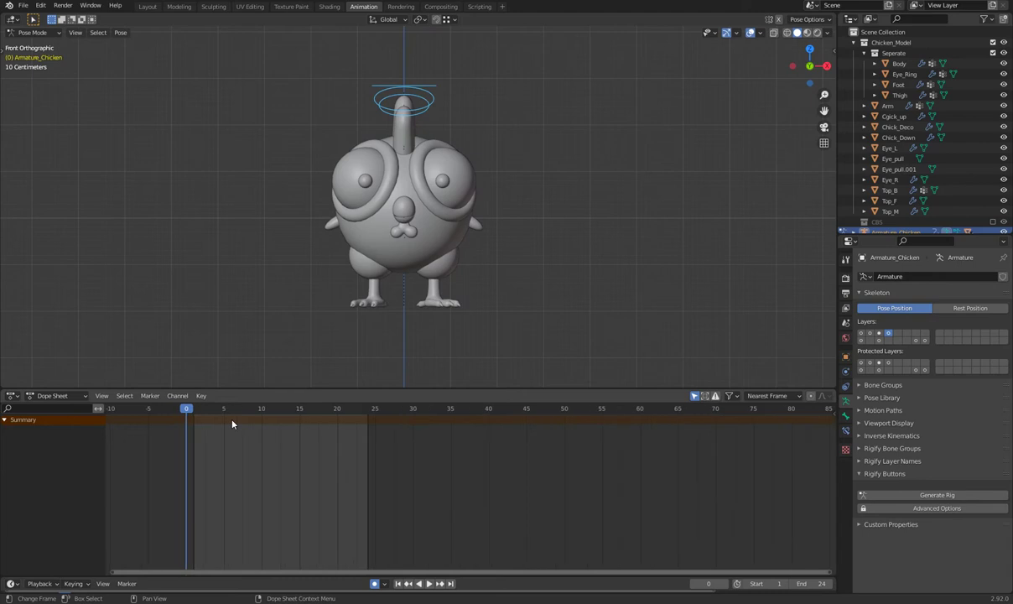
key("space")
key("Escape")
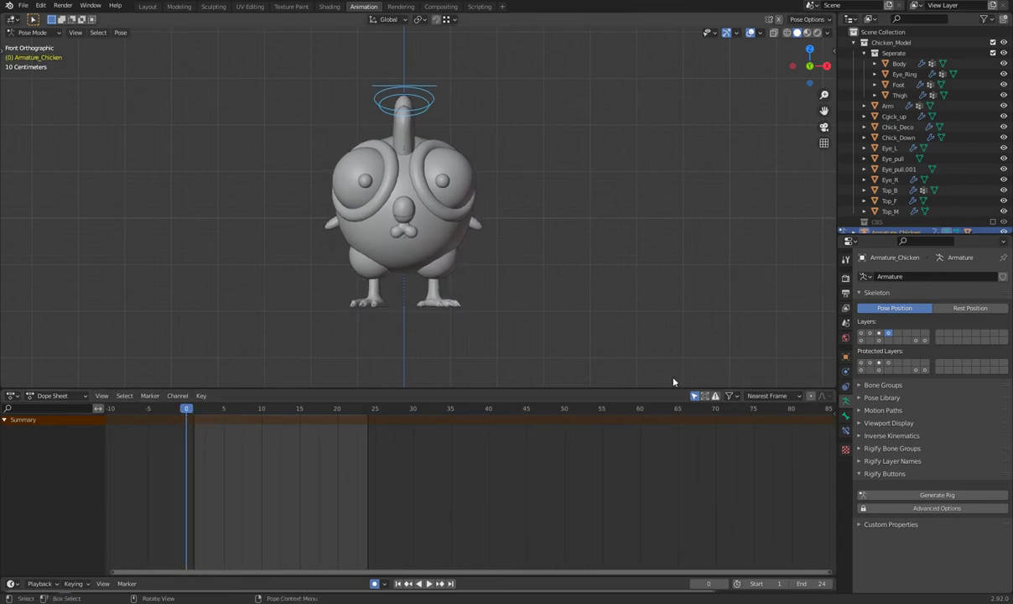
left_click(425, 103)
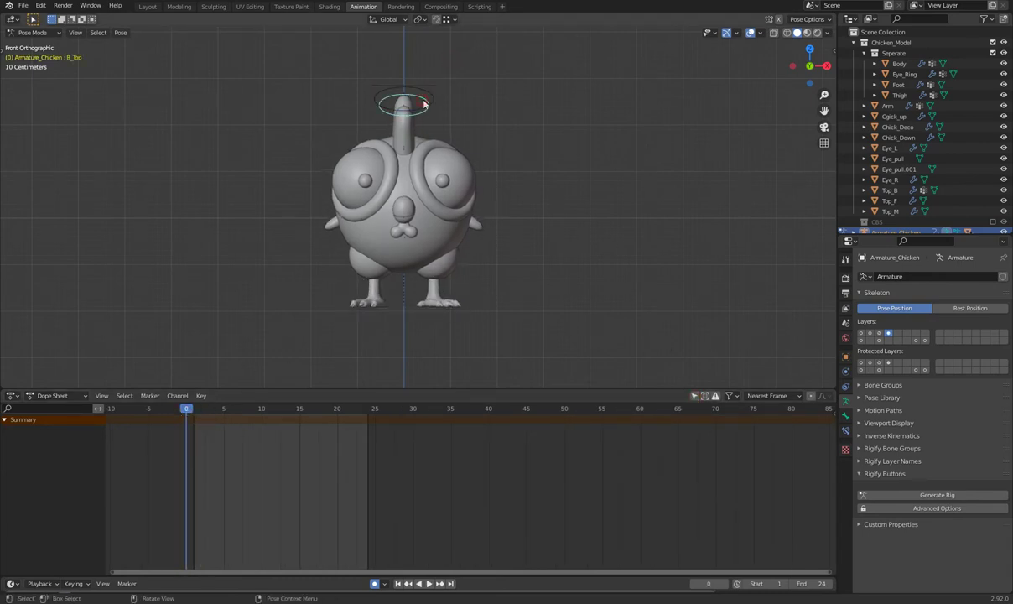
left_click_drag(418, 116, 397, 112)
key("i")
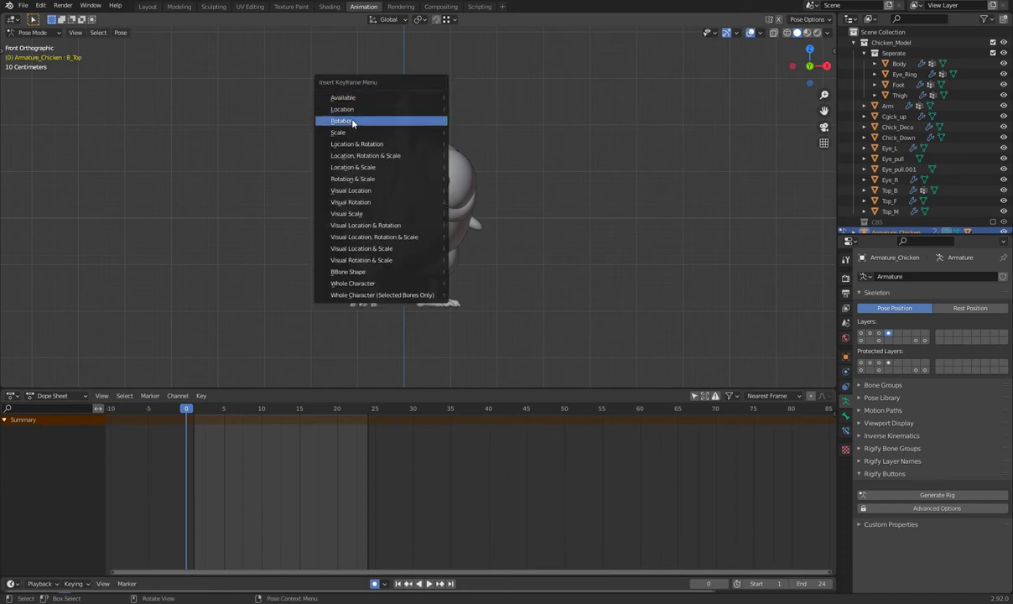
left_click(334, 120)
- Key the same comb-bone rotations again at frame 24
key("space")
key("Escape")
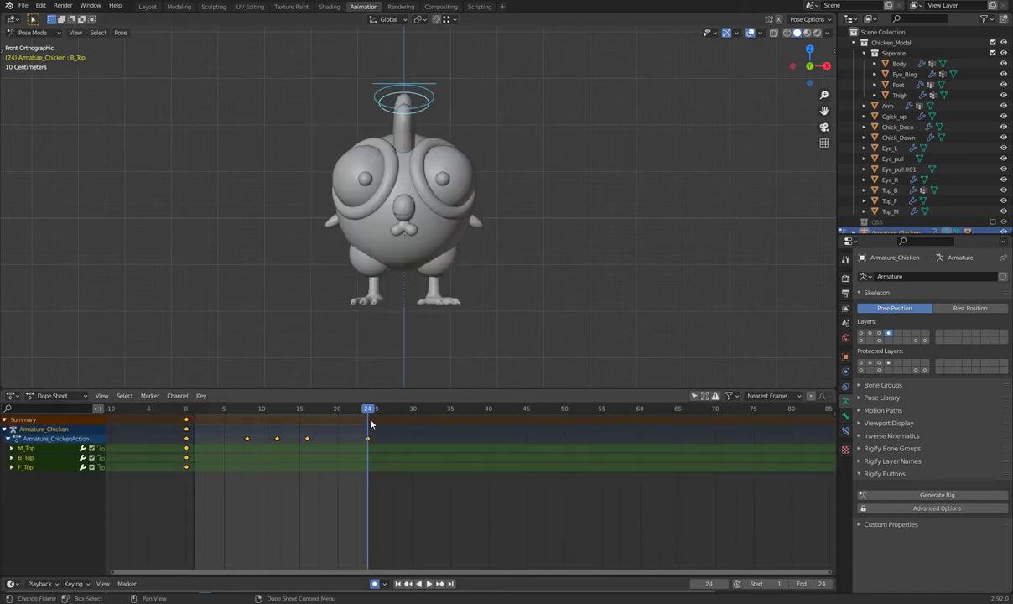
key("i")
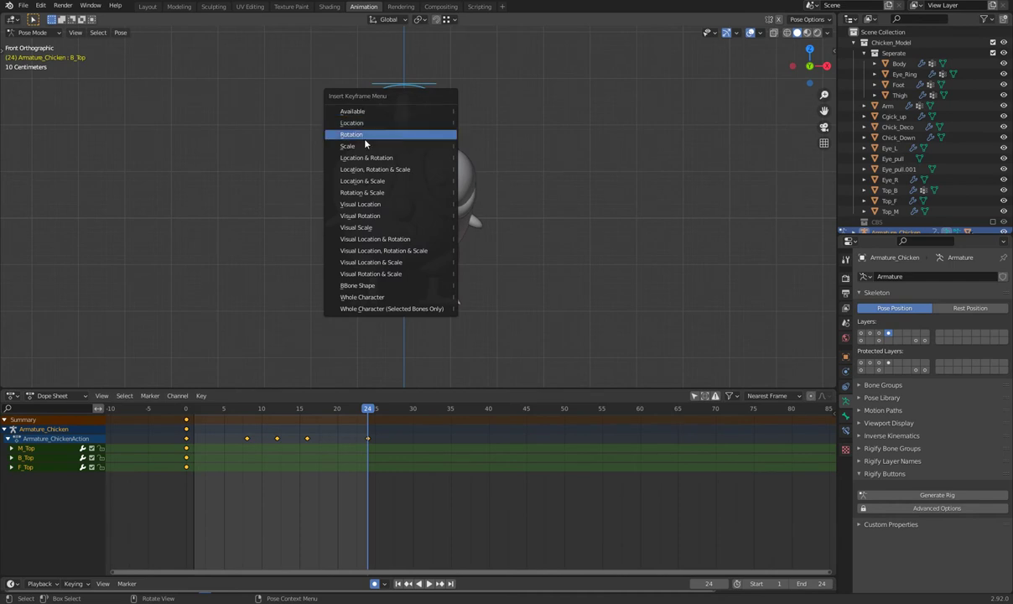
left_click(353, 135)
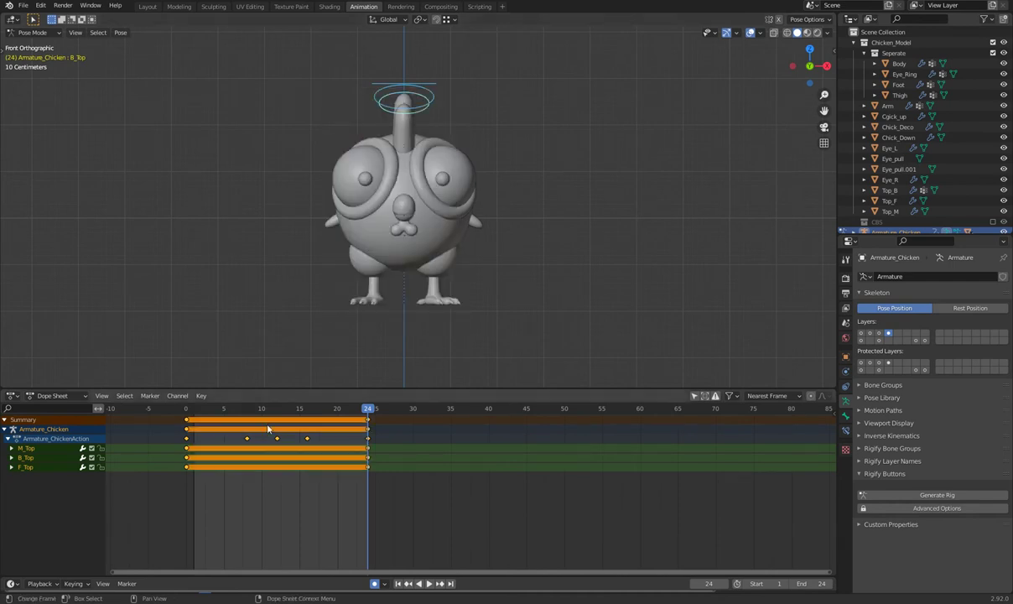
left_click(276, 408)
scroll(377, 303, "down", 3)
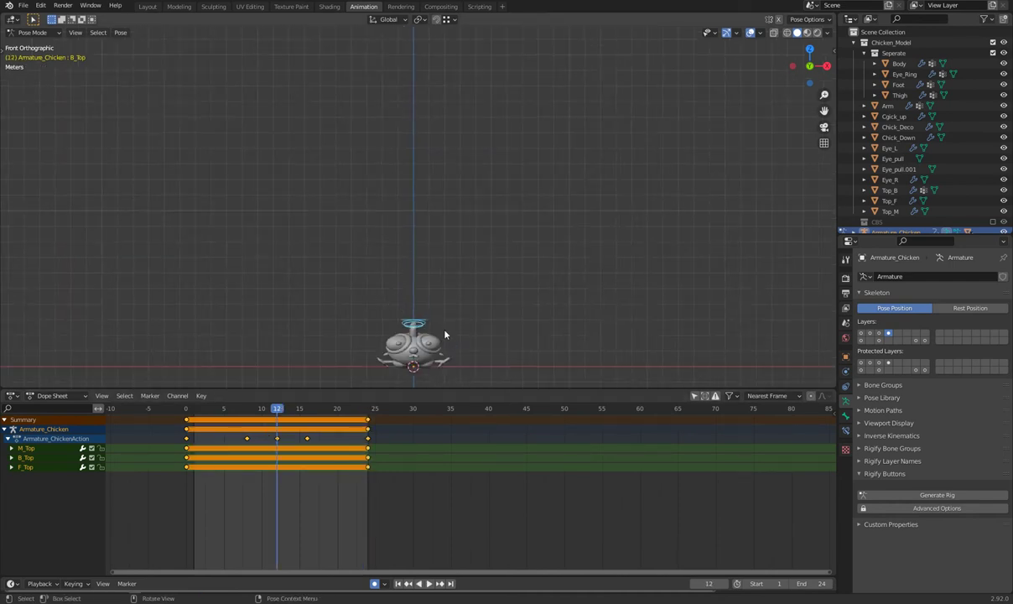
- Key the comb bones' rotation at frame 12 and preview the playback
middle_click_drag(445, 333, 461, 191, "shift")
scroll(456, 220, "up", 2)
key("i")
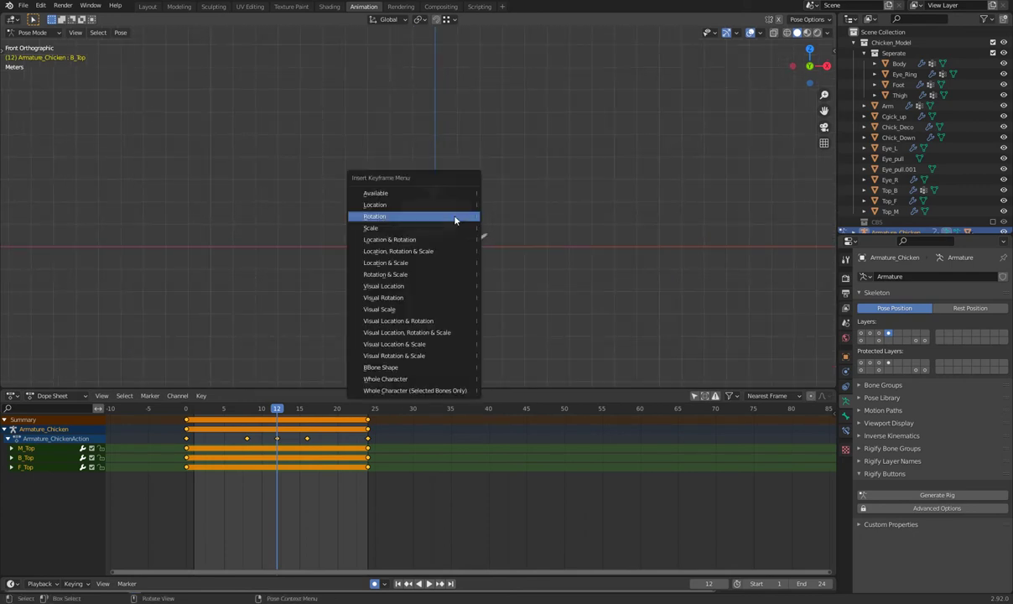
left_click(453, 219)
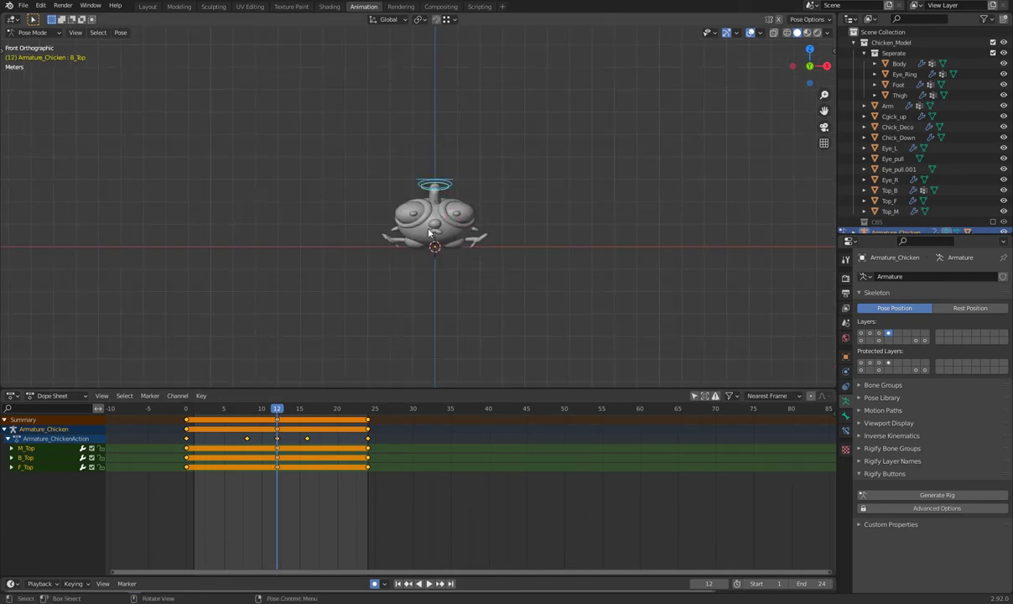
scroll(336, 364, "up", 5)
key("space")
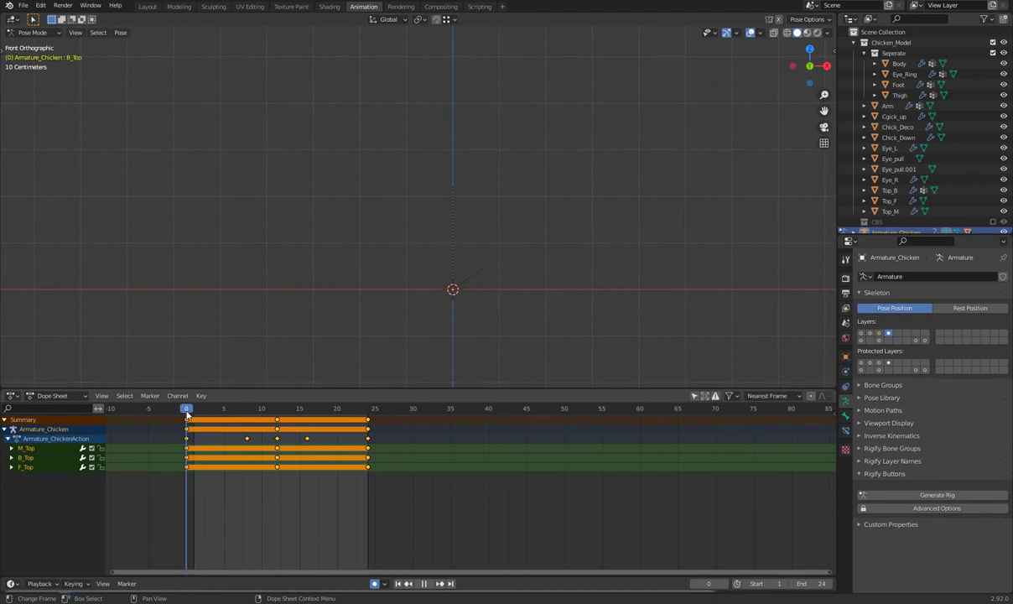
key("space")
- Tilt the B_Top, F_Top and M_Top comb bones into a new pose at frame 0
scroll(490, 146, "up", 1)
middle_click_drag(474, 168, 468, 200, "shift")
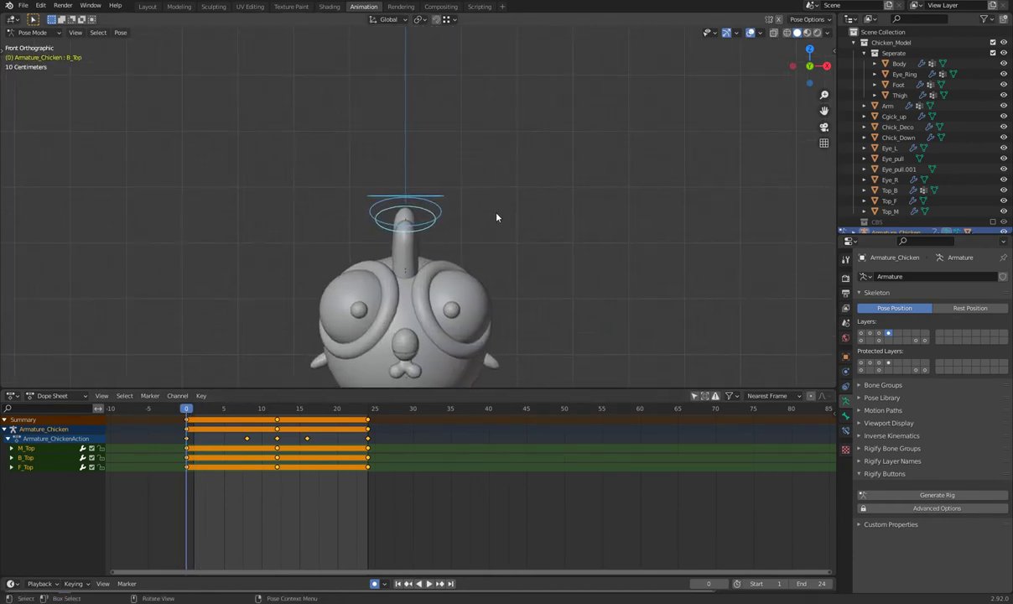
left_click(437, 218)
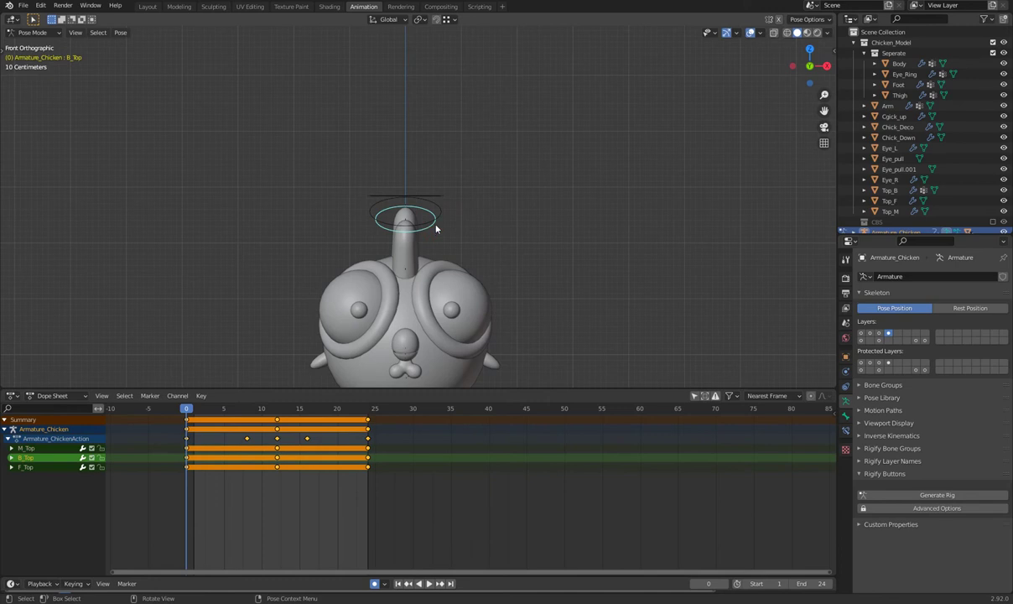
key("r")
left_click(405, 223)
left_click(405, 213)
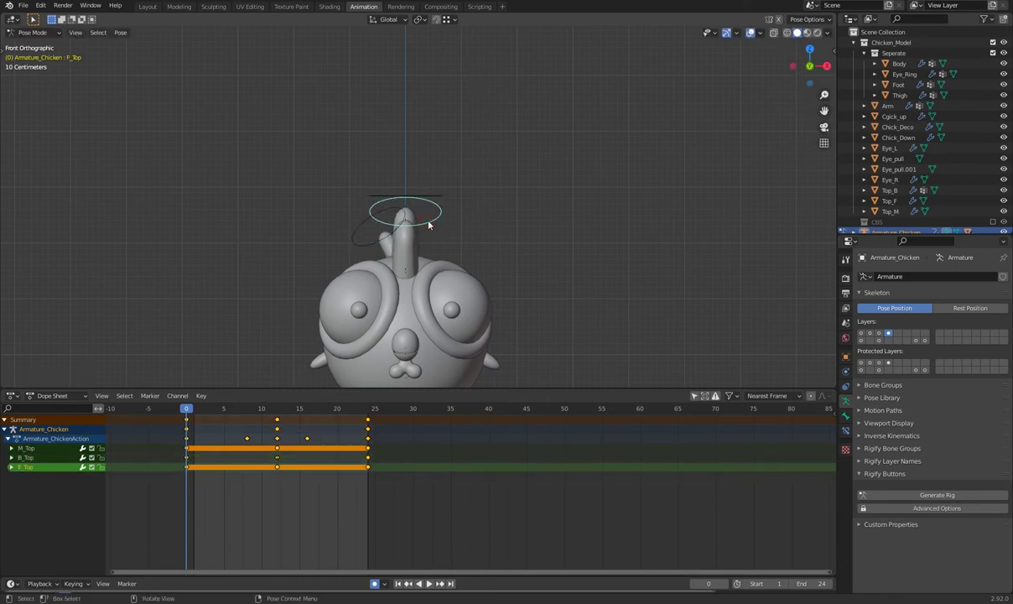
key("r")
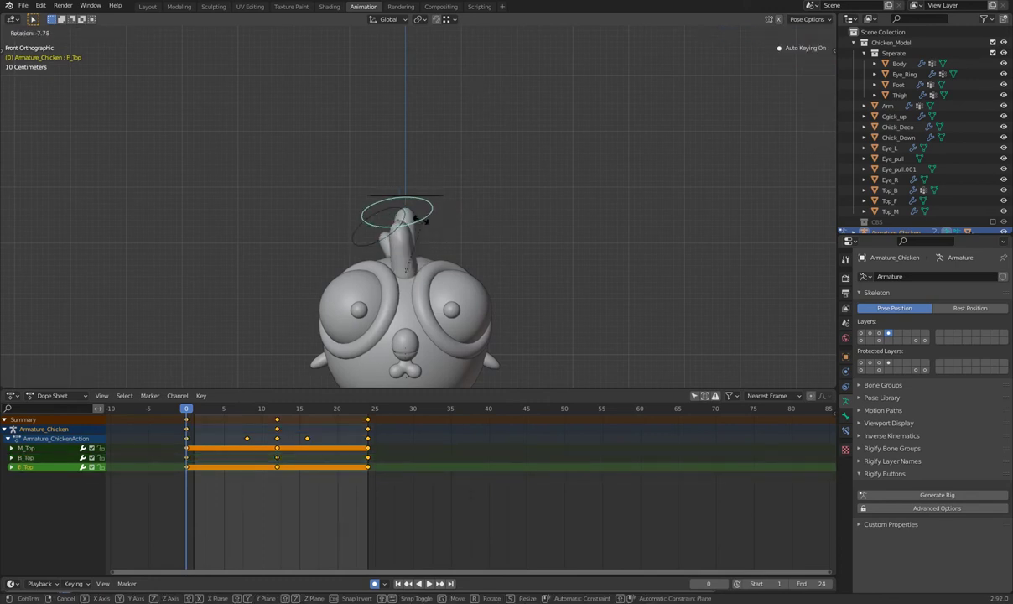
left_click(422, 221)
left_click(408, 219)
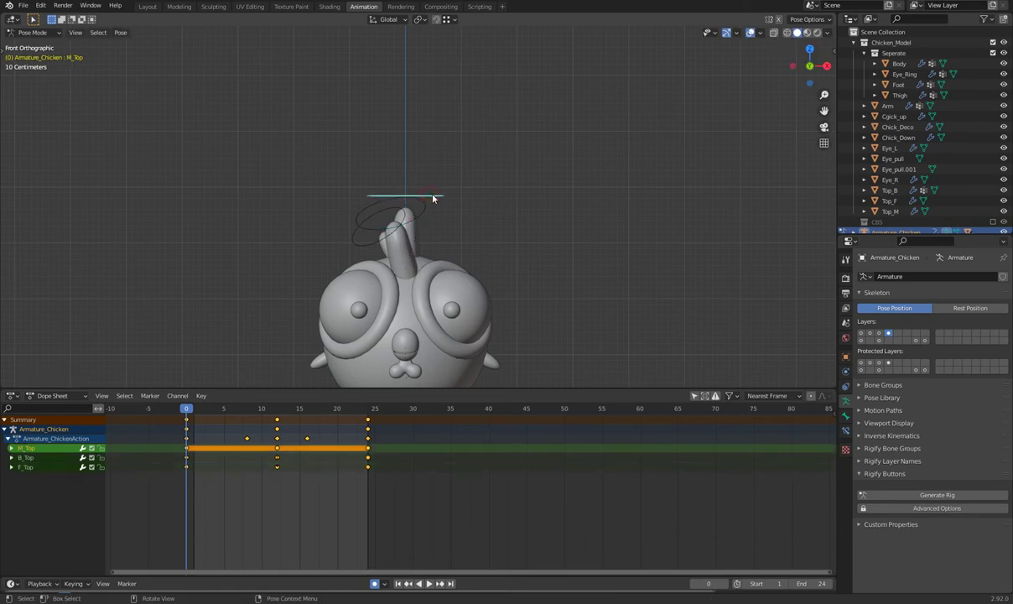
key("r")
left_click(458, 206)
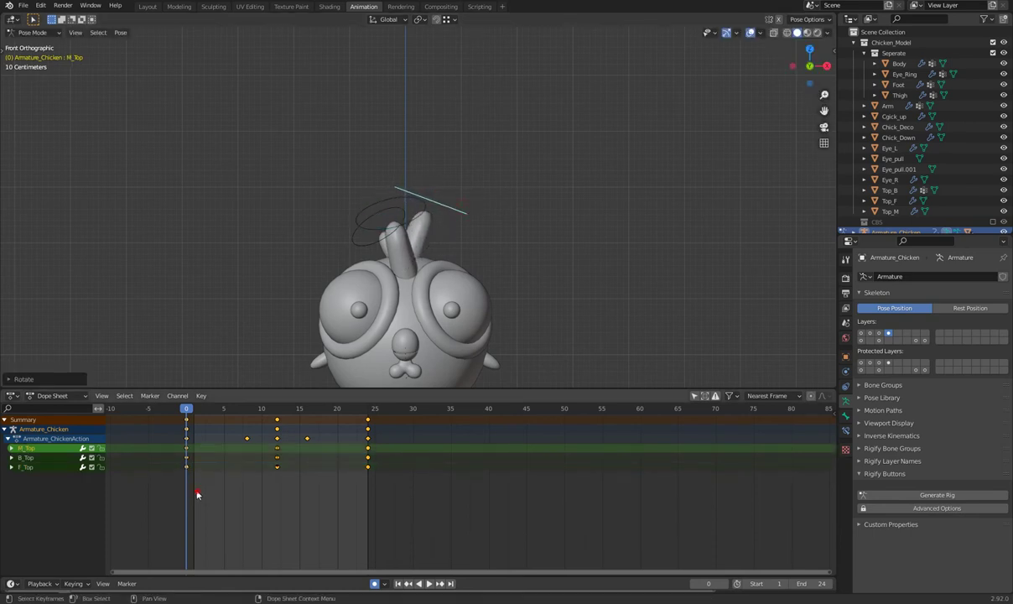
- Duplicate the frame-0 comb keys to frame 24 so the sway loops
left_click_drag(197, 490, 173, 419)
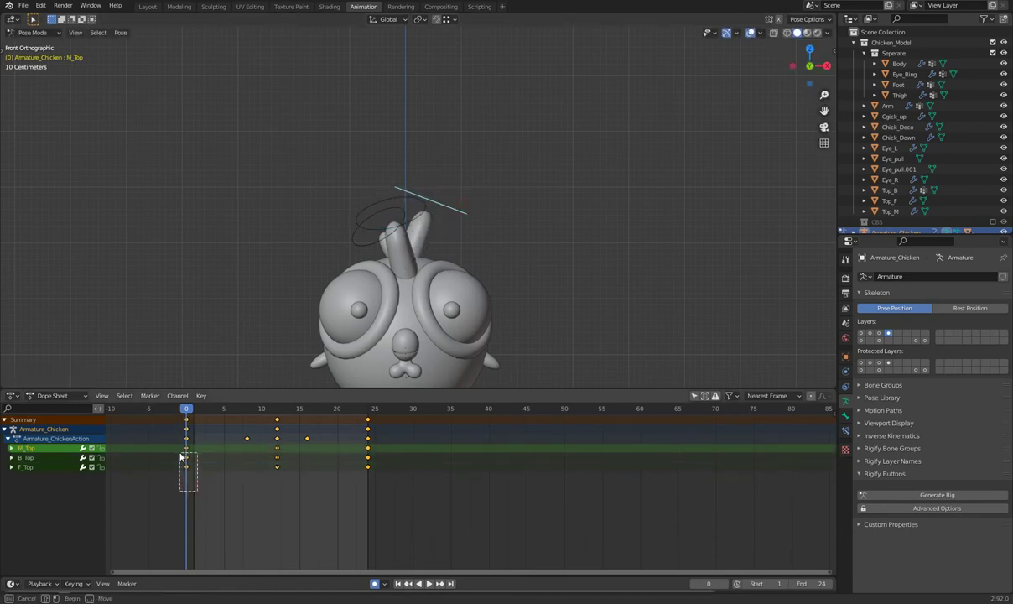
key("shift+d")
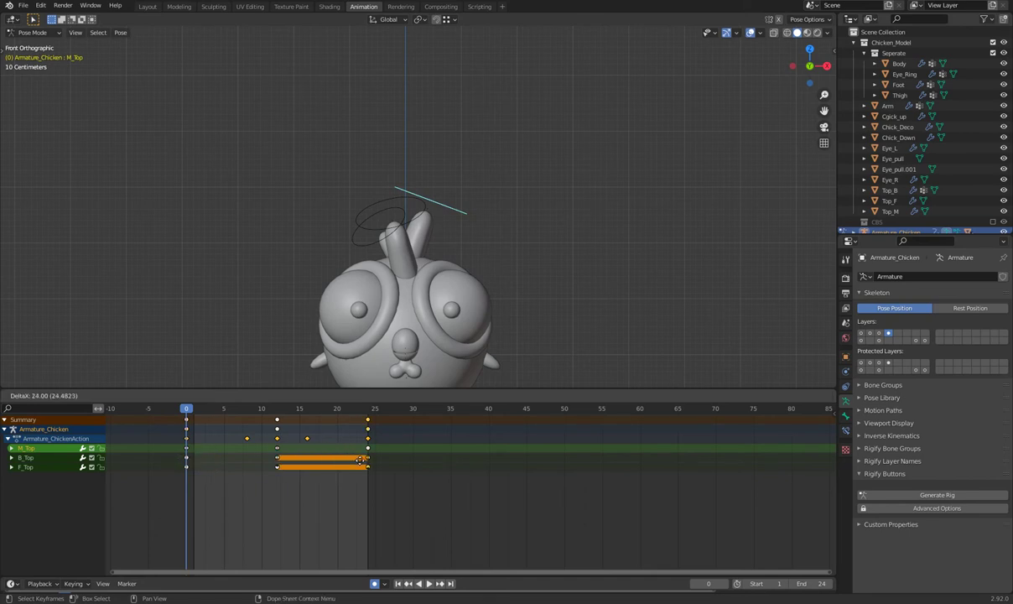
left_click(360, 460)
key("space")
mouse_move(355, 321)
middle_mouse_down("shift")
mouse_move(420, 296)
mouse_move(413, 263)
middle_mouse_up("shift")
scroll(414, 263, "up", 2)
scroll(404, 162, "up", 2)
middle_click_drag(403, 162, 420, 225, "shift")
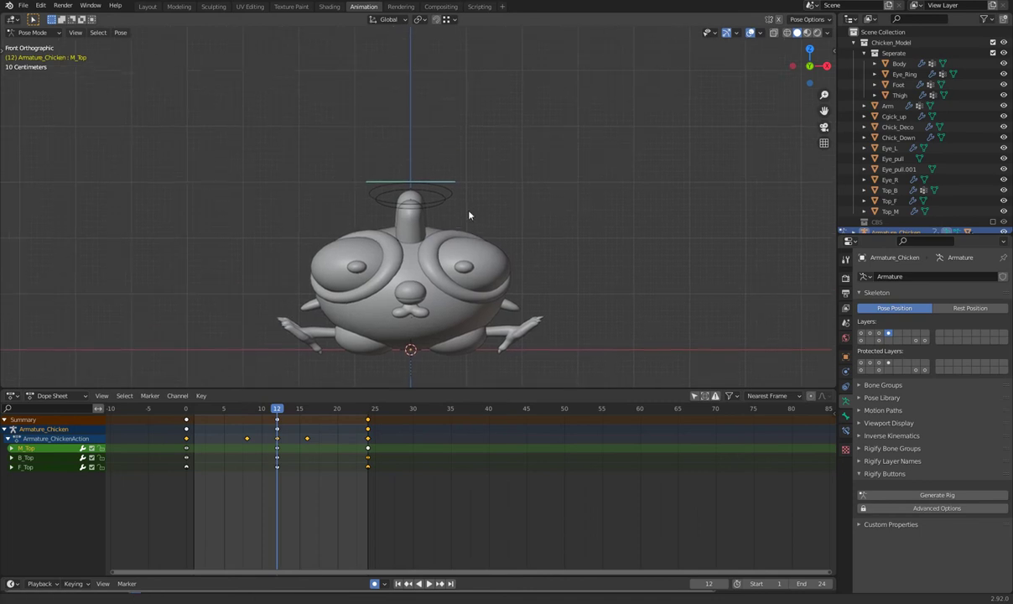
- Delete the B_Top, F_Top and M_Top keys at frame 12
left_click_drag(287, 487, 267, 454)
right_click(267, 454)
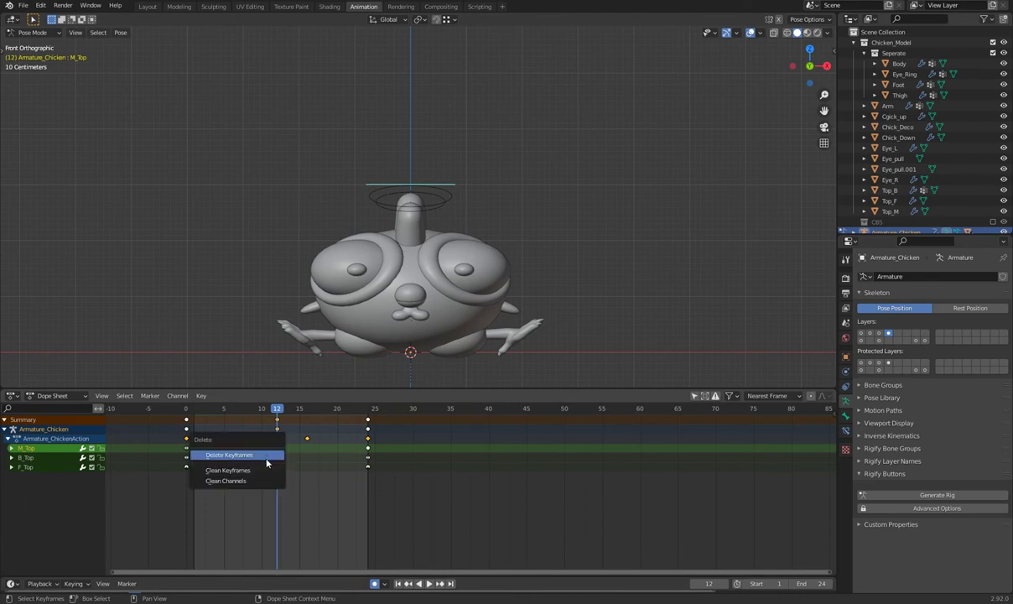
left_click(266, 463)
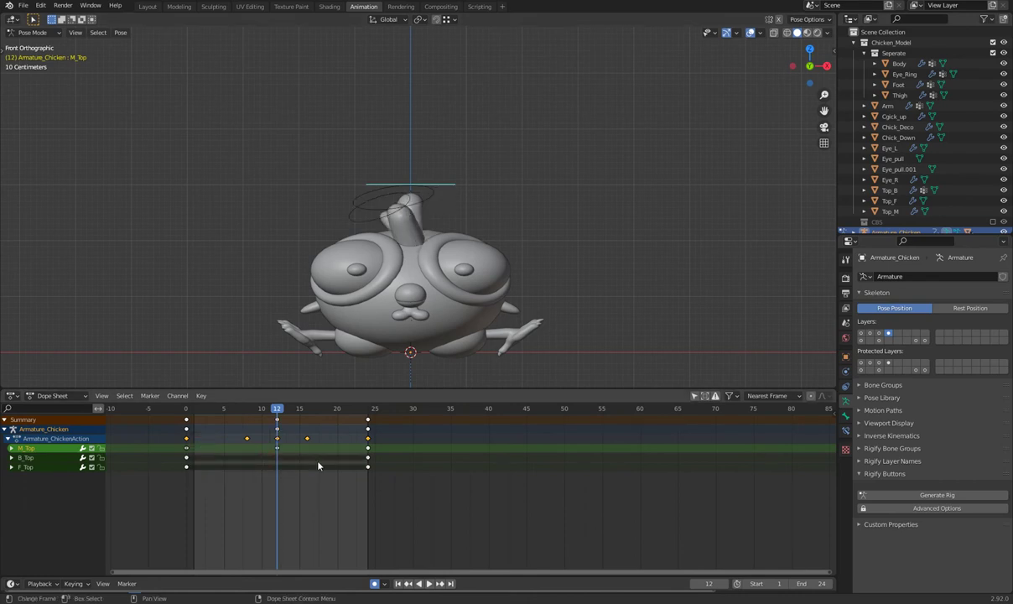
left_click_drag(271, 450, 271, 452)
right_click(271, 453)
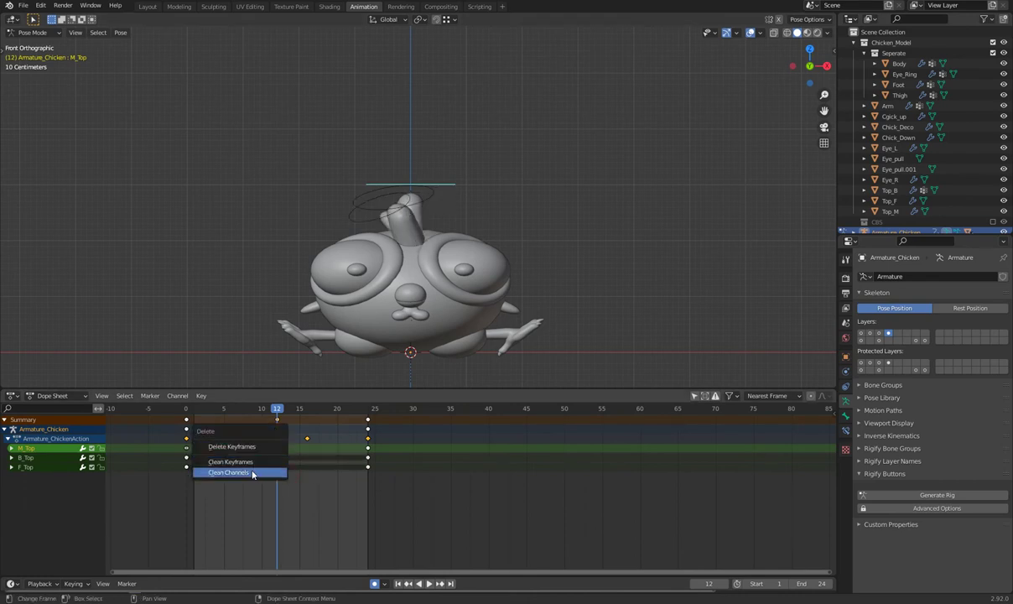
left_click(243, 448)
- Re-pose B_Top, M_Top and F_Top with new rotations at frame 12 and preview the sway
left_click(373, 224)
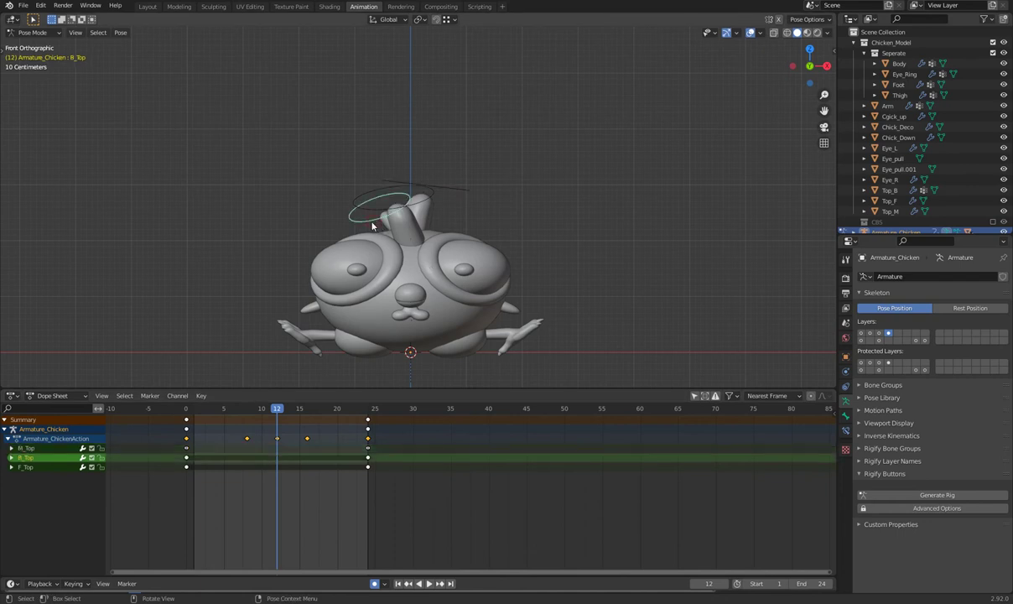
key("r")
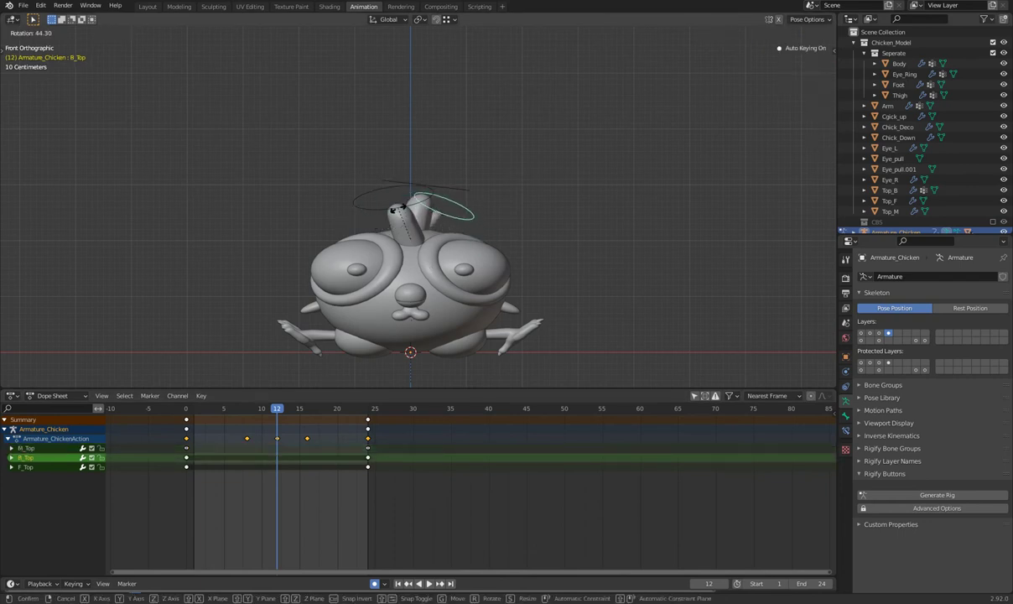
left_click(401, 201)
left_click(413, 179)
key("r")
left_click(411, 211)
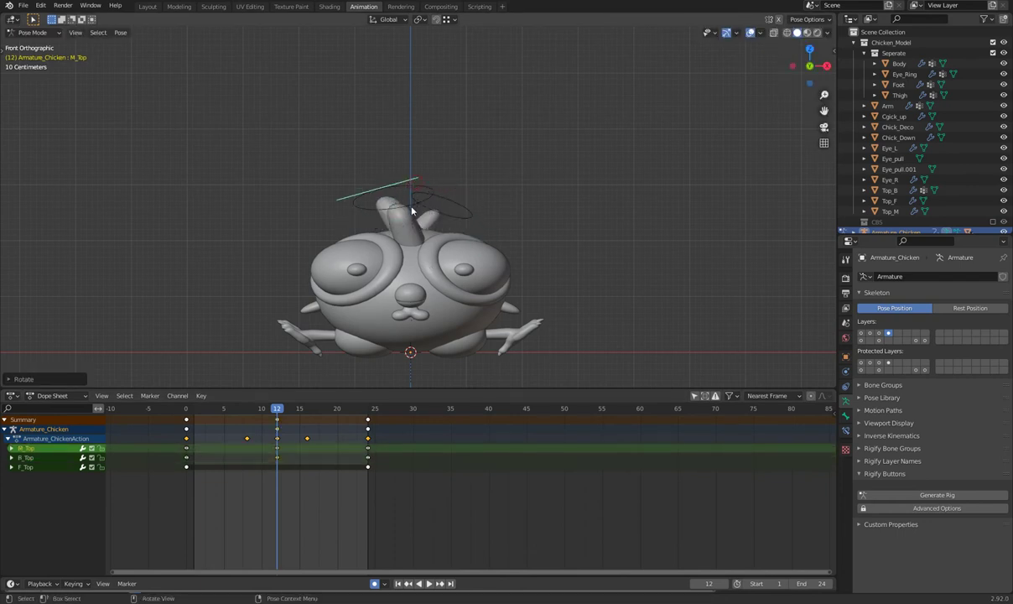
left_click(388, 194)
key("r")
left_click(424, 206)
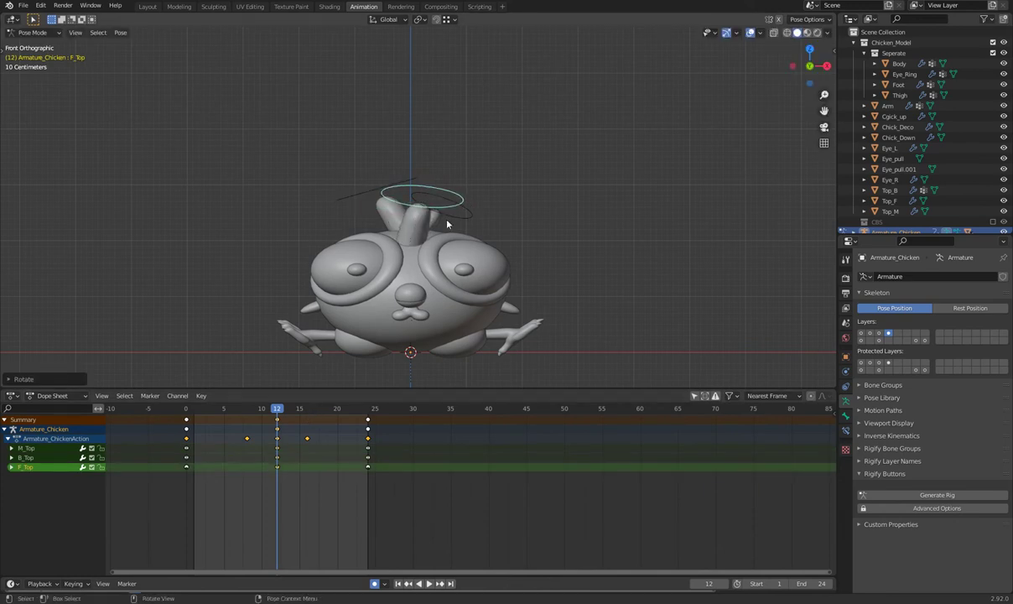
scroll(446, 215, "down", 3)
key("space")
scroll(443, 218, "down", 3)
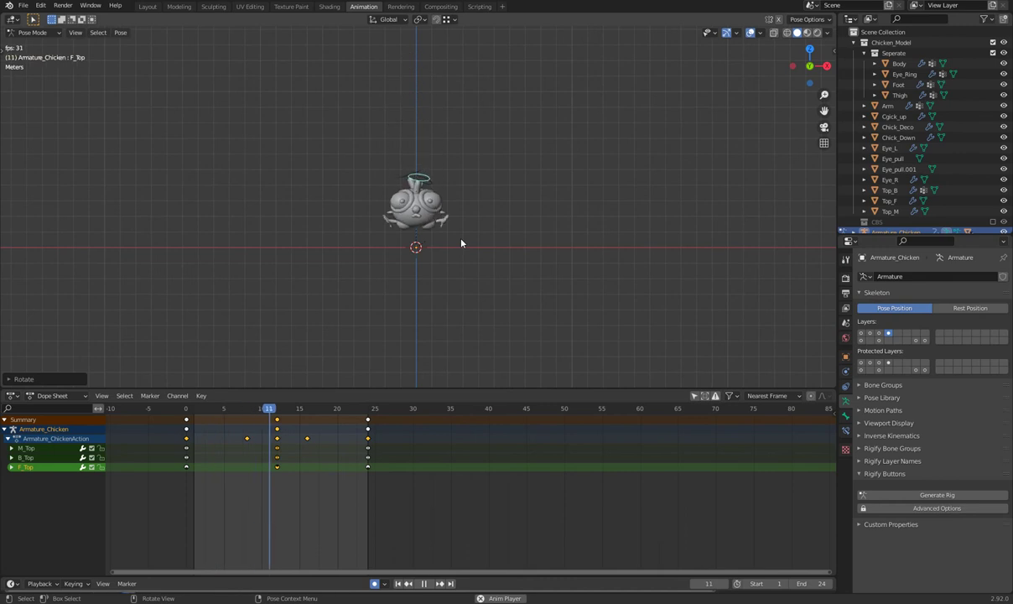
- At frame 8, clear the comb bones' rotation with Alt+R so they key upright
key("space")
mouse_move(275, 417)
left_mouse_down()
mouse_move(191, 426)
mouse_move(246, 436)
left_mouse_up()
key("i")
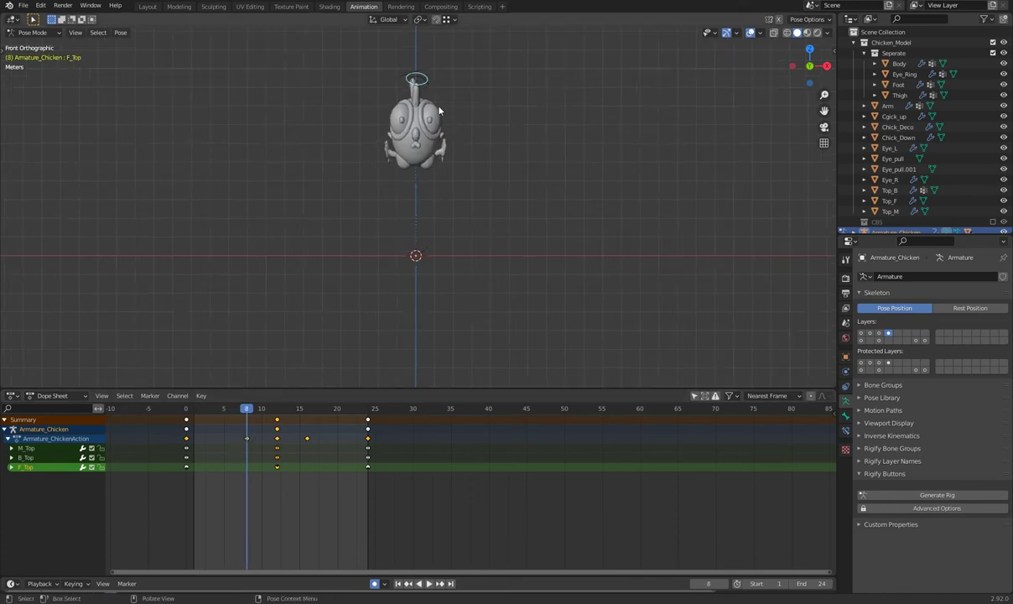
scroll(454, 176, "up", 4)
scroll(396, 200, "up", 2)
left_click(423, 224)
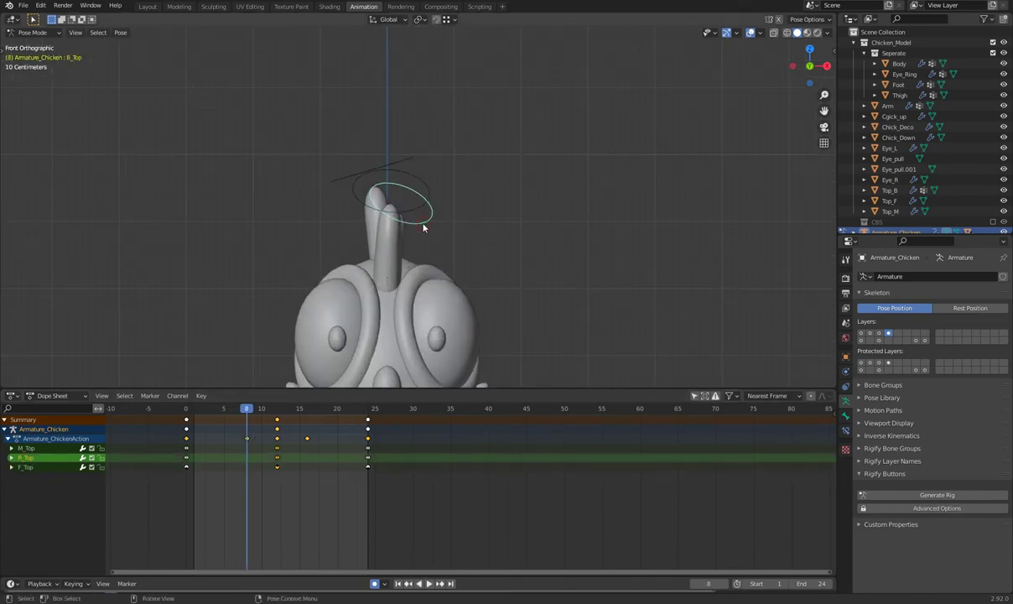
left_click_drag(445, 191, 411, 241)
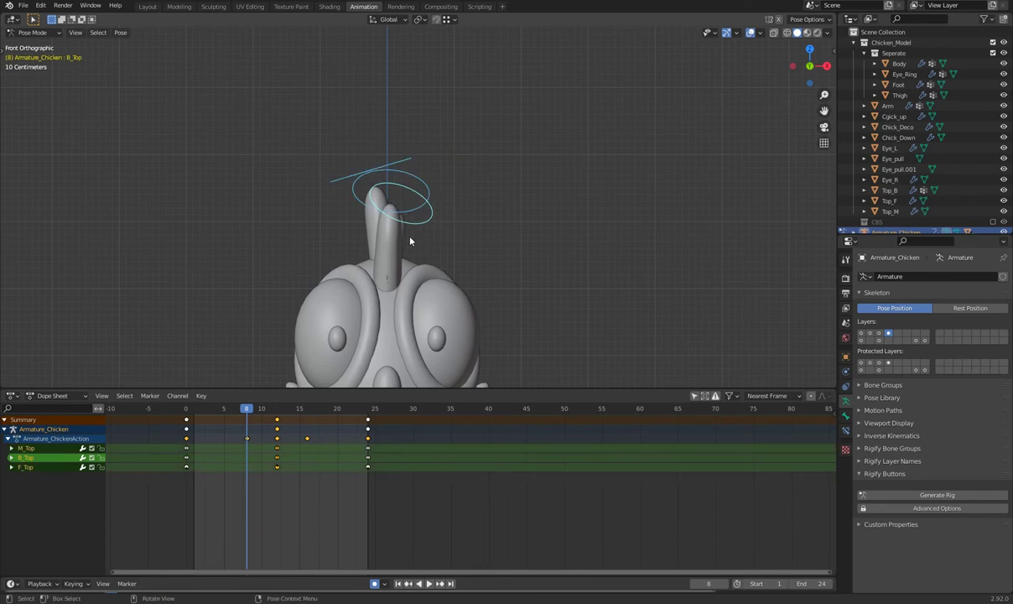
key("alt+r")
left_click(304, 410)
scroll(411, 262, "down", 3)
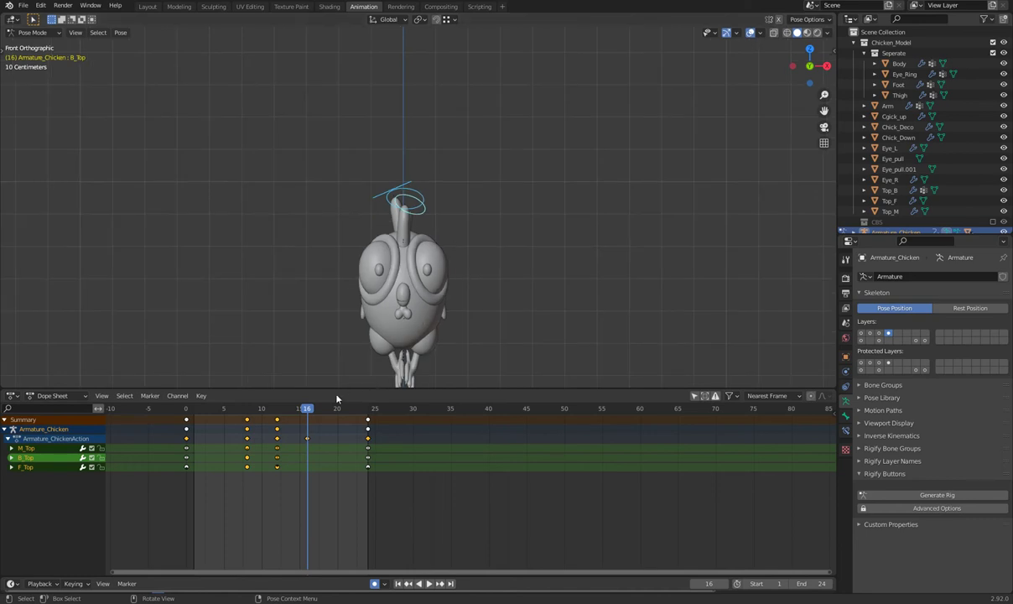
left_click_drag(261, 409, 277, 408)
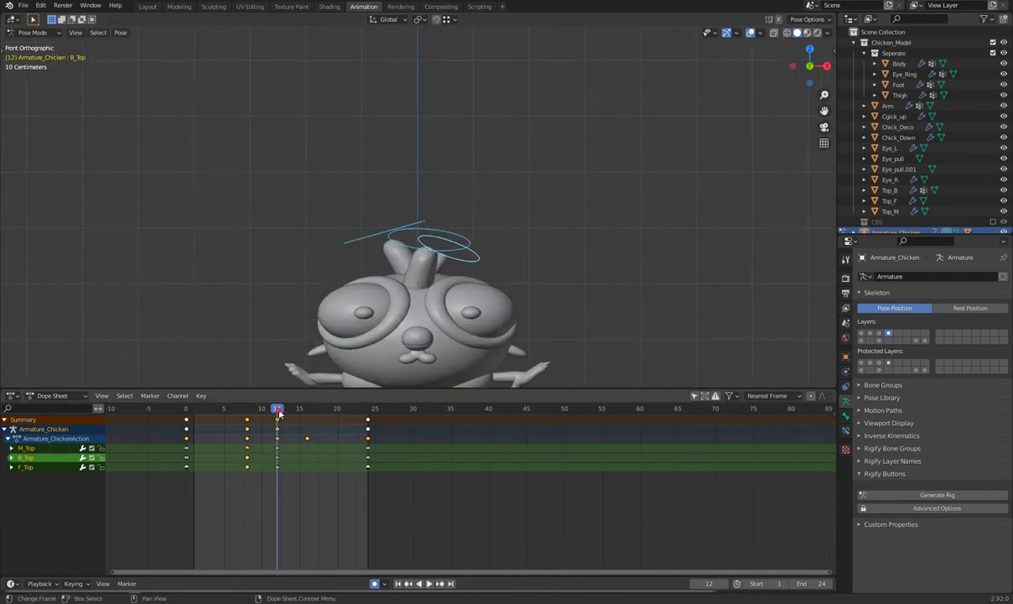
- Duplicate the frame-12 comb keys to frame 16
key("space")
left_click_drag(273, 458, 251, 420)
key("shift+d")
left_click(303, 447)
left_click_drag(280, 409, 307, 409)
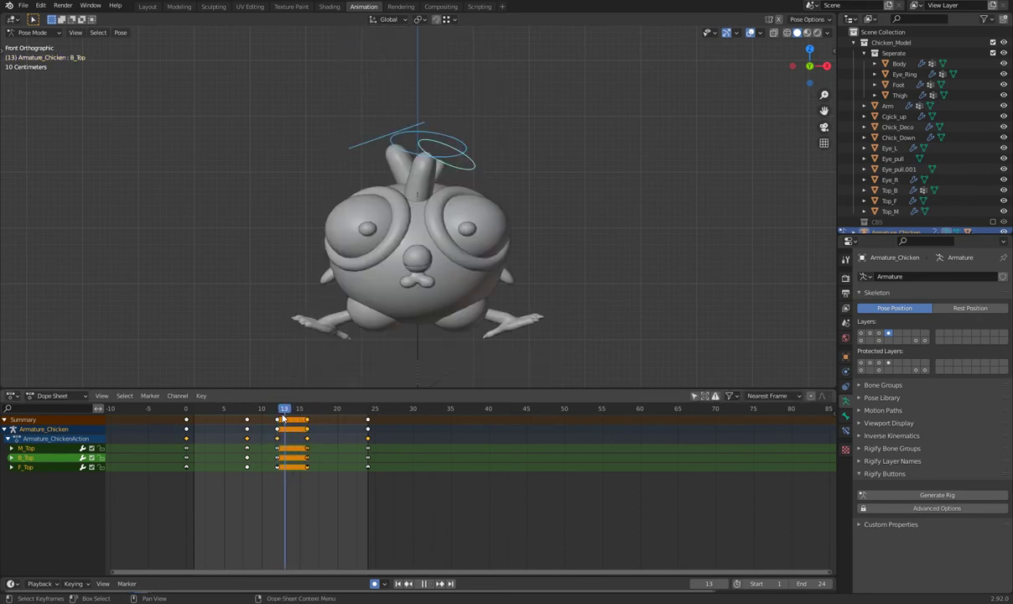
- In front view, rotate F_Top, B_Top and M_Top into new tilted poses at frame 16
middle_click_drag(419, 336, 514, 255)
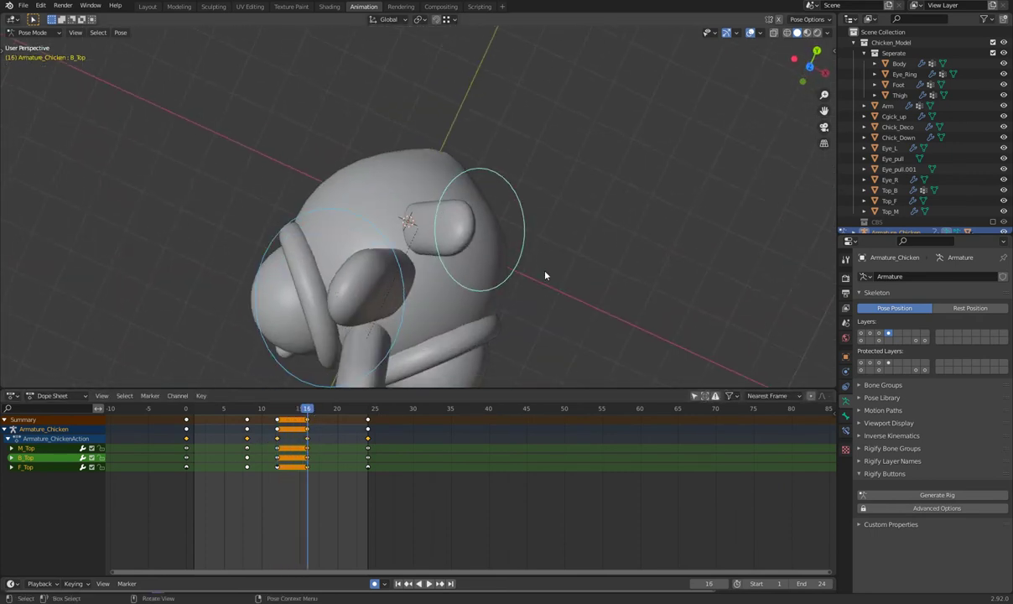
key("KP_1")
middle_click_drag(557, 158, 449, 149, "shift")
scroll(449, 149, "up", 3)
left_click(459, 119)
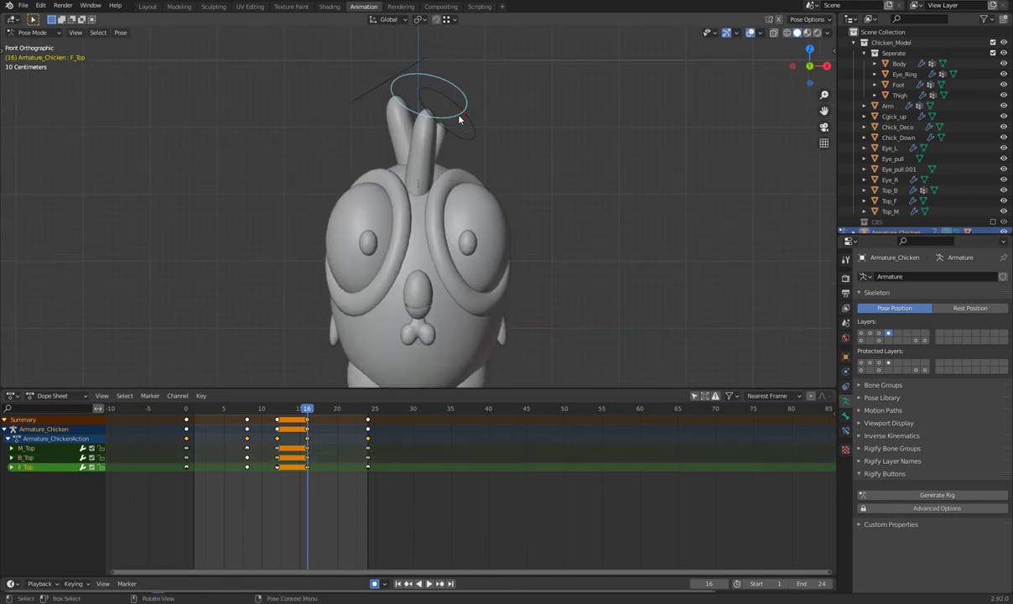
key("r")
left_click(453, 123)
left_click(447, 126)
key("r")
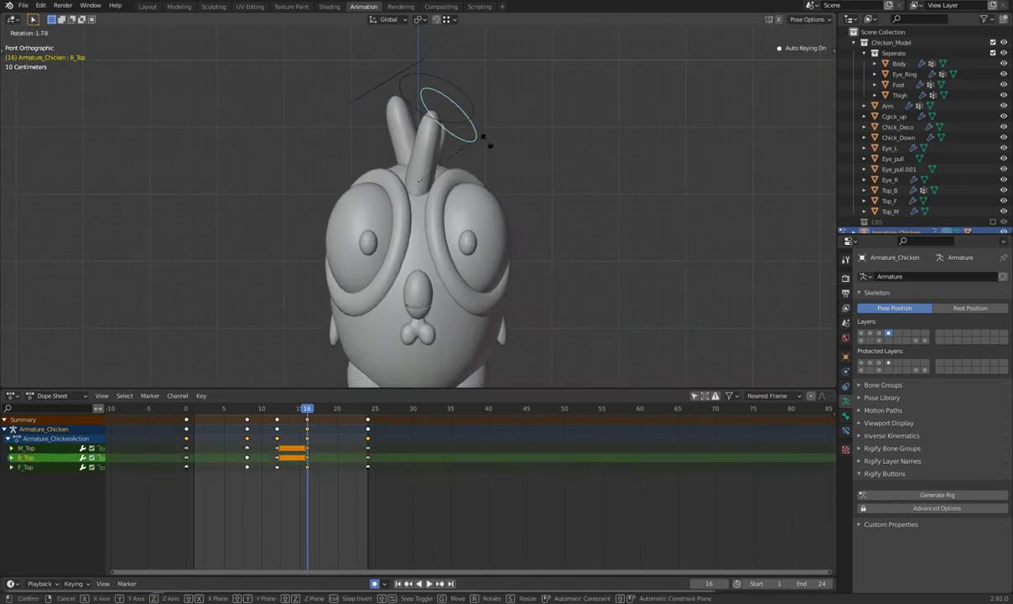
left_click(468, 136)
left_click(360, 84)
key("r")
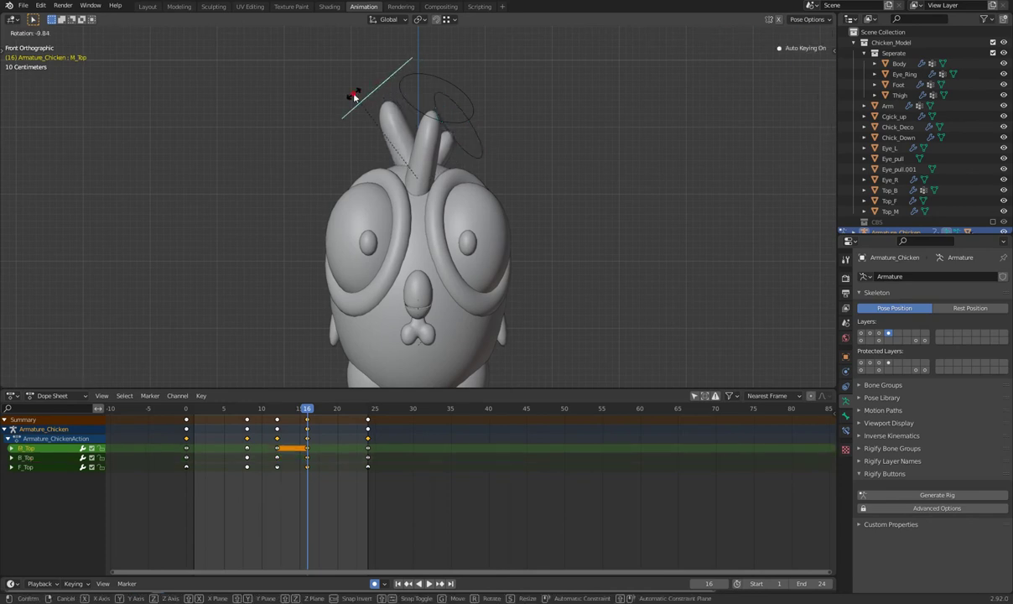
left_click(354, 98)
- Play back the comb sway loop and rewind to the start
scroll(351, 267, "down", 5)
scroll(433, 271, "down", 2)
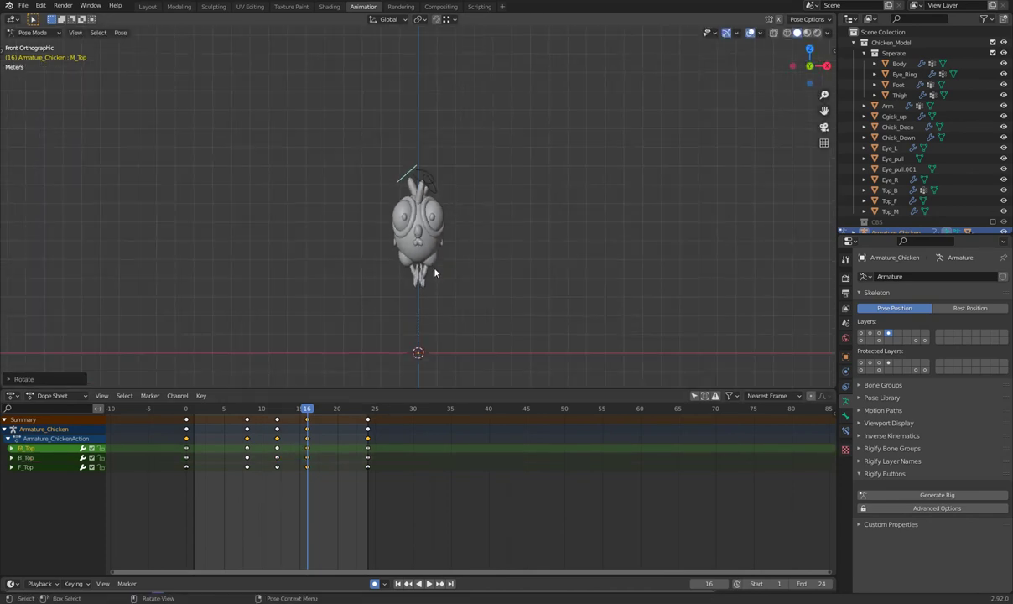
key("space")
key("Escape")
key("space")
left_click_drag(375, 411, 189, 422)
scroll(443, 109, "up", 5)
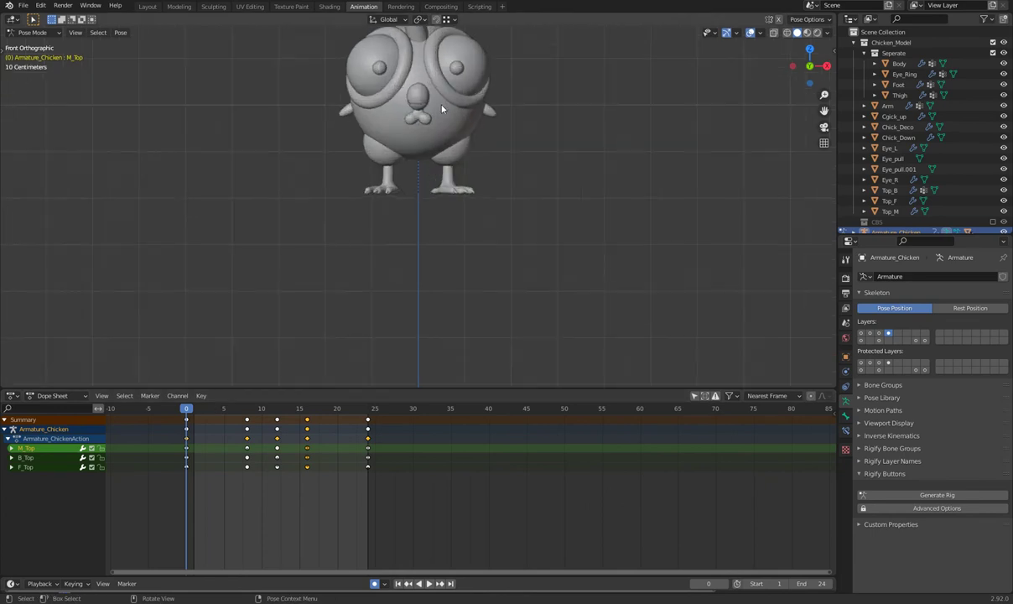
- Rotate the comb bone to a new pose and copy the frame-0 keys to frame 24
scroll(541, 161, "up", 5, "shift")
key("r")
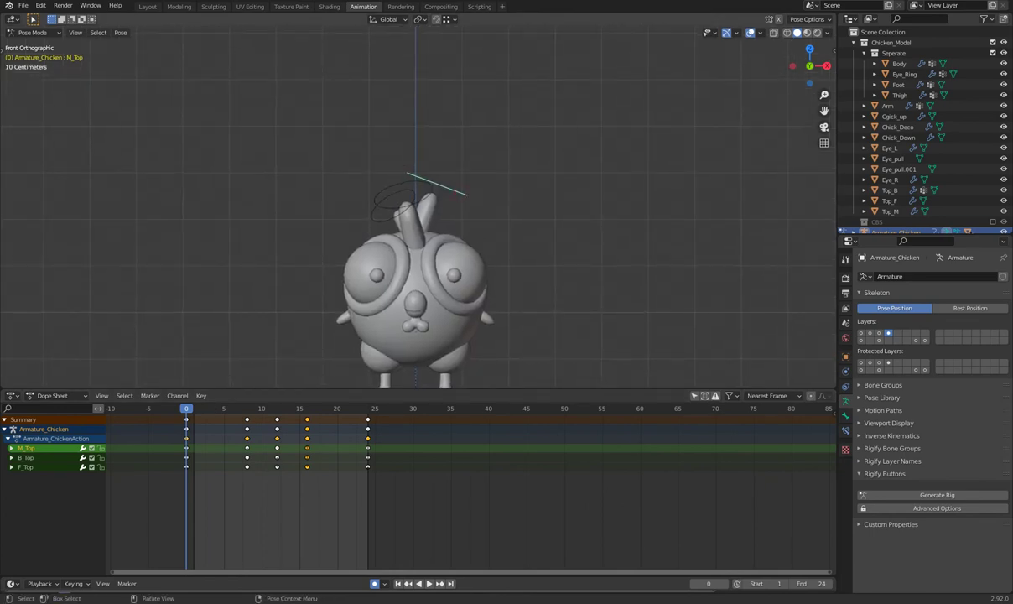
left_click(453, 189)
left_click_drag(191, 463, 160, 417)
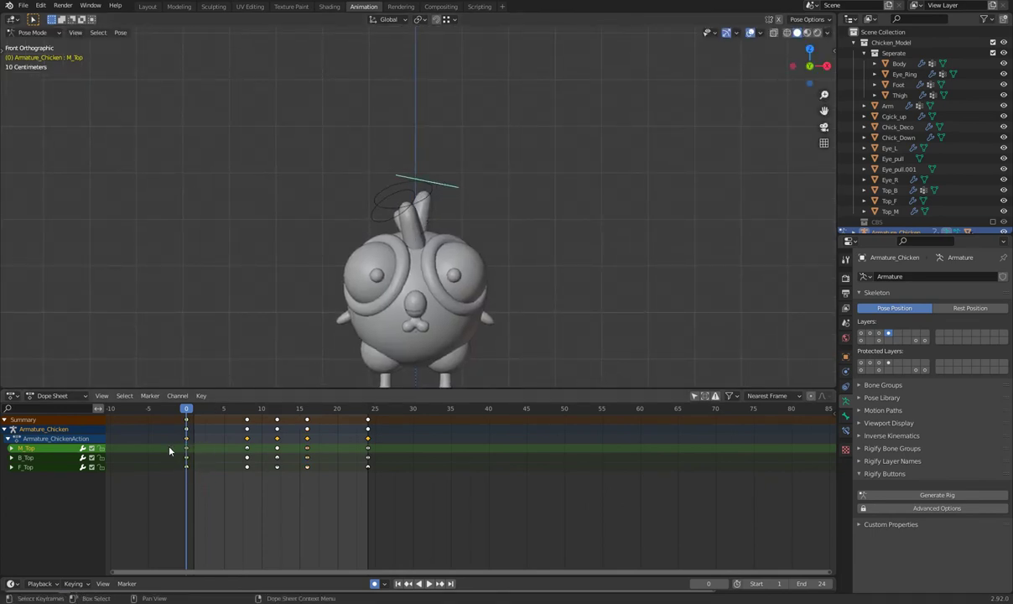
key("shift+d")
left_click(352, 463)
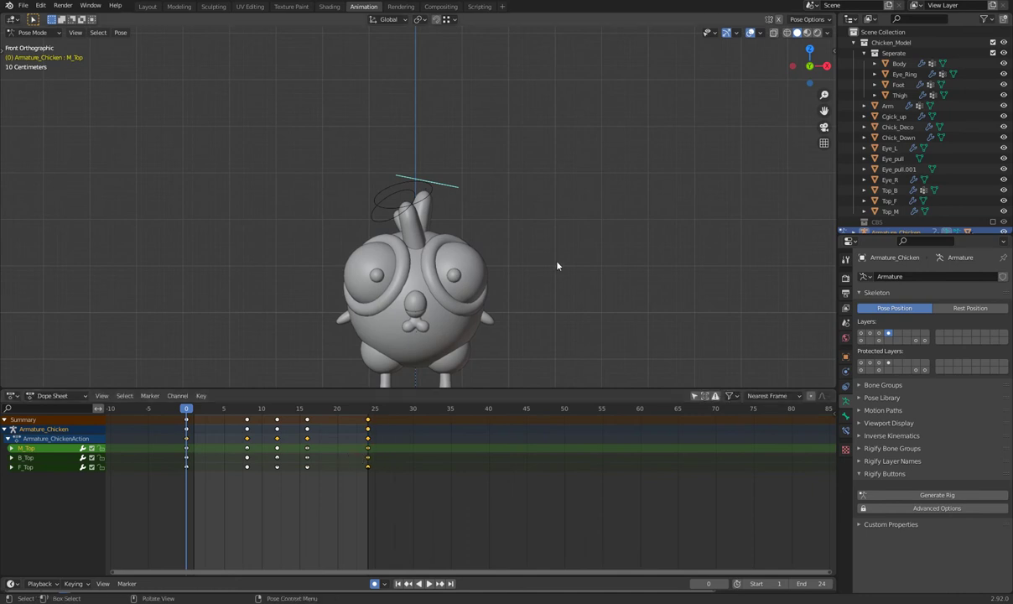
- Play the animation to check that the comb sway loops cleanly
key("space")
scroll(554, 269, "down", 3)
scroll(544, 285, "down", 2)
scroll(429, 310, "up", 2)
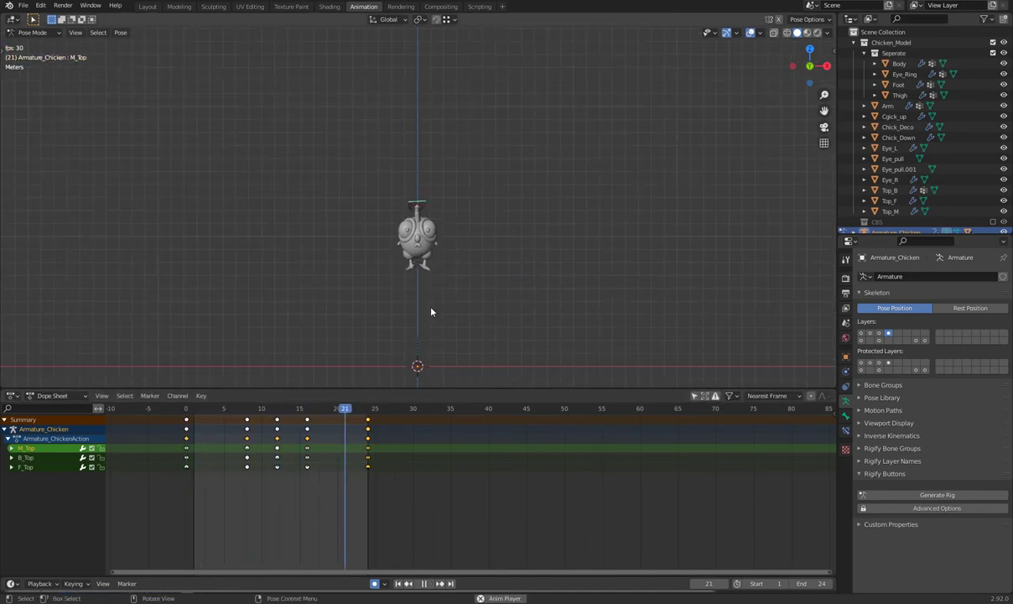
key("Escape")
scroll(403, 274, "up", 2)
scroll(404, 274, "up", 1)
key("space")
scroll(509, 215, "down", 4)
key("space")
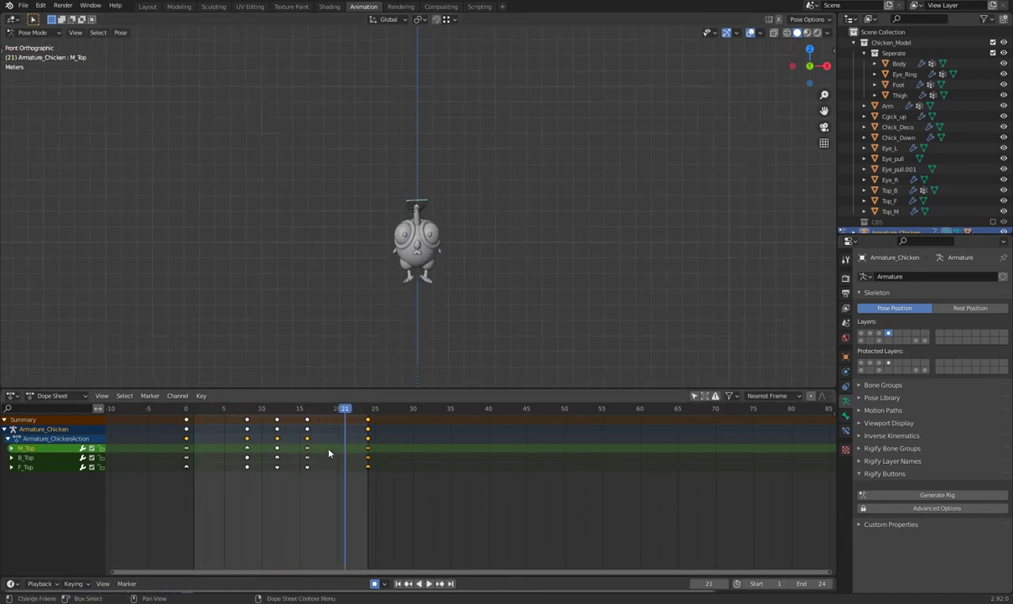
- Select all comb keyframes, replay from the first frame, then switch to the Graph Editor
left_click_drag(385, 492, 165, 447)
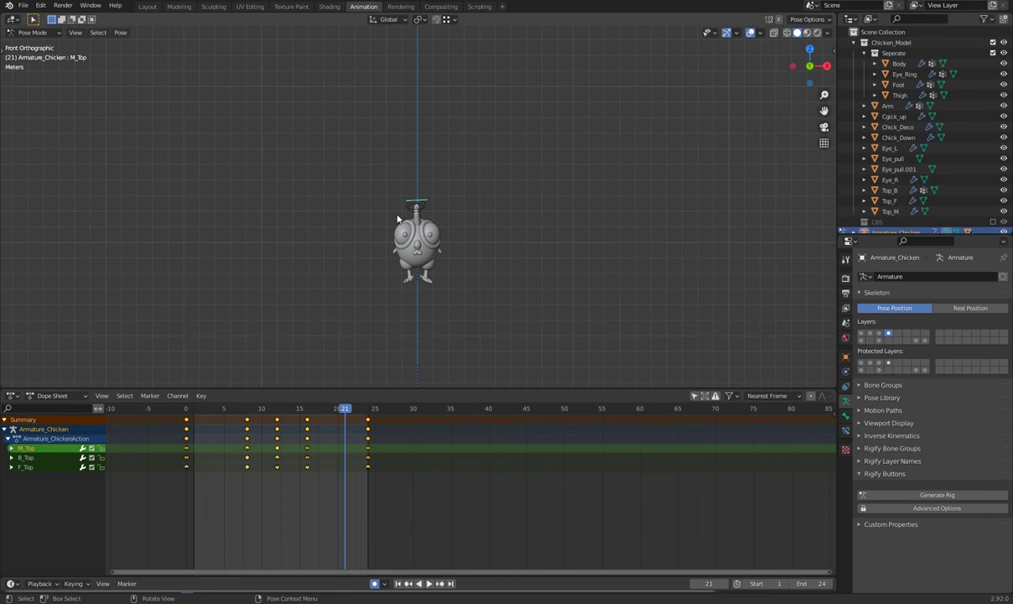
scroll(364, 214, "up", 2)
scroll(463, 173, "up", 3)
left_click(188, 409)
key("space")
scroll(457, 179, "down", 2)
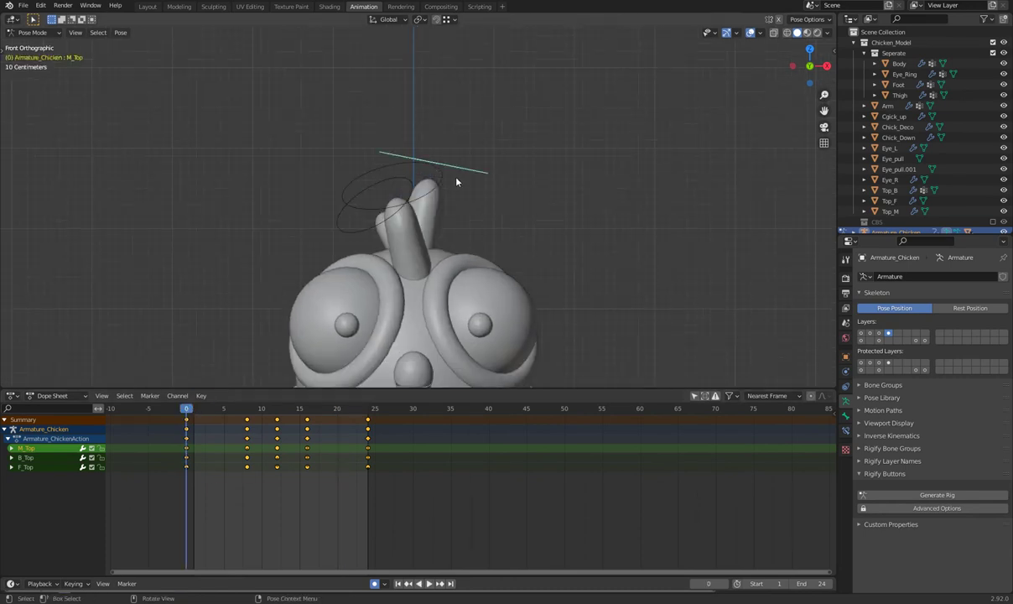
scroll(471, 188, "down", 2)
key("Escape")
left_click_drag(197, 414, 194, 411)
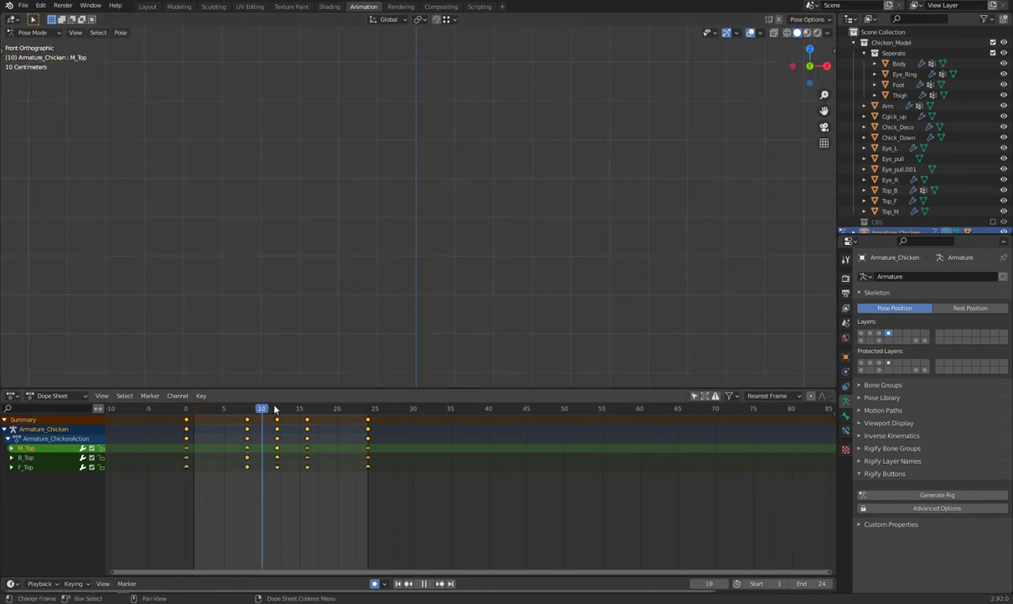
left_click(12, 396)
left_click(535, 333)
- Leave Pose Mode, turn off Only Show Selected, and select the chicken armature
key("ctrl+Tab")
key("ctrl+Tab")
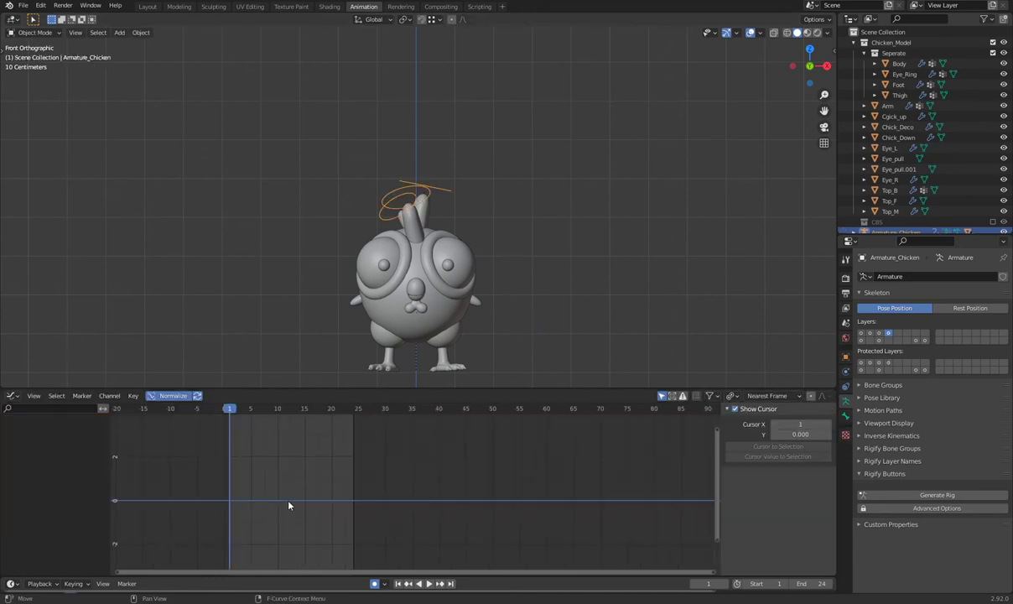
left_click_drag(494, 160, 354, 188)
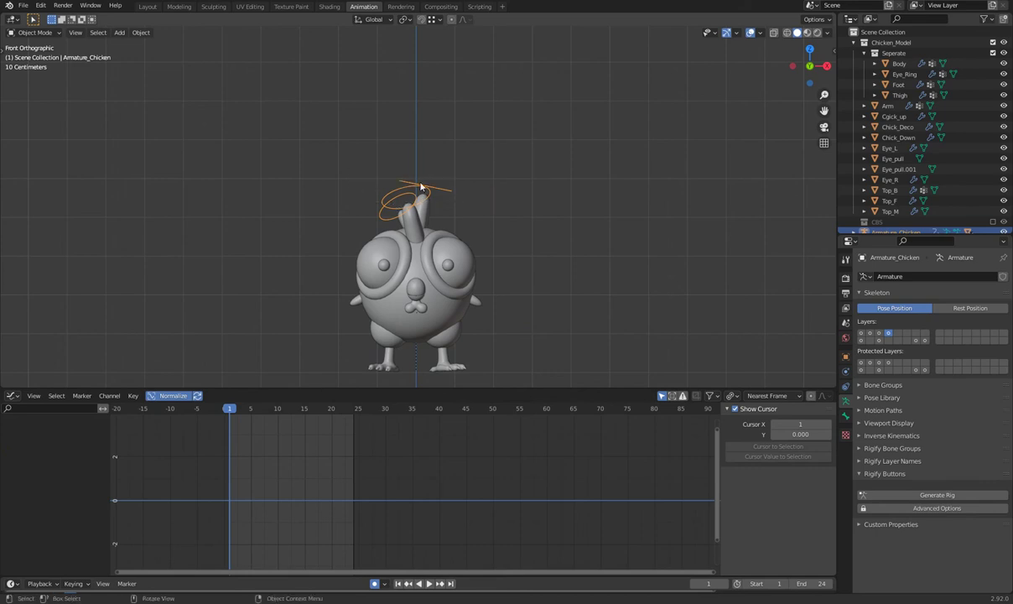
scroll(250, 441, "down", 2)
left_click(462, 210)
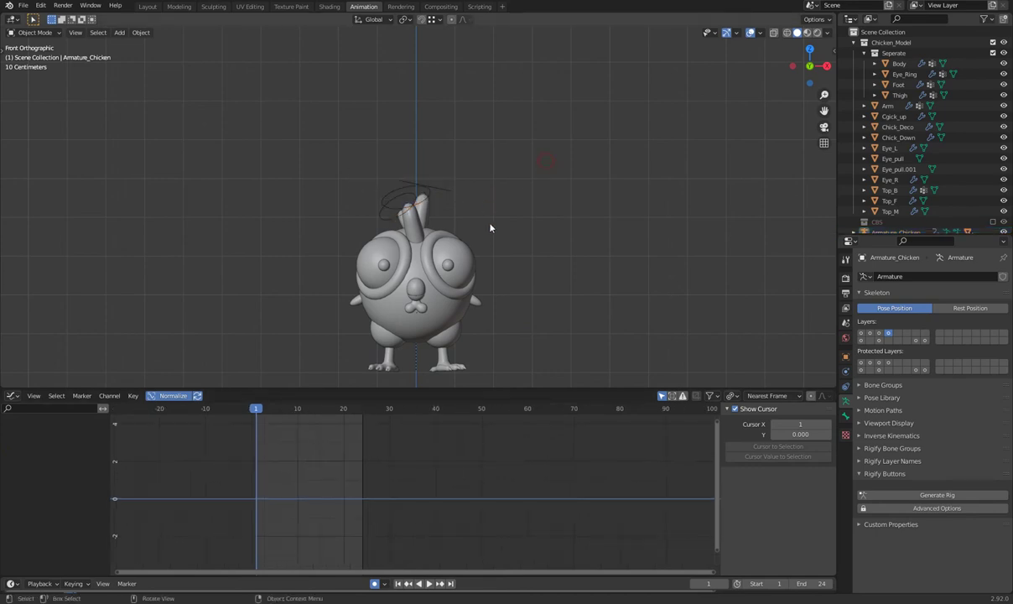
left_click(663, 395)
left_click(427, 187)
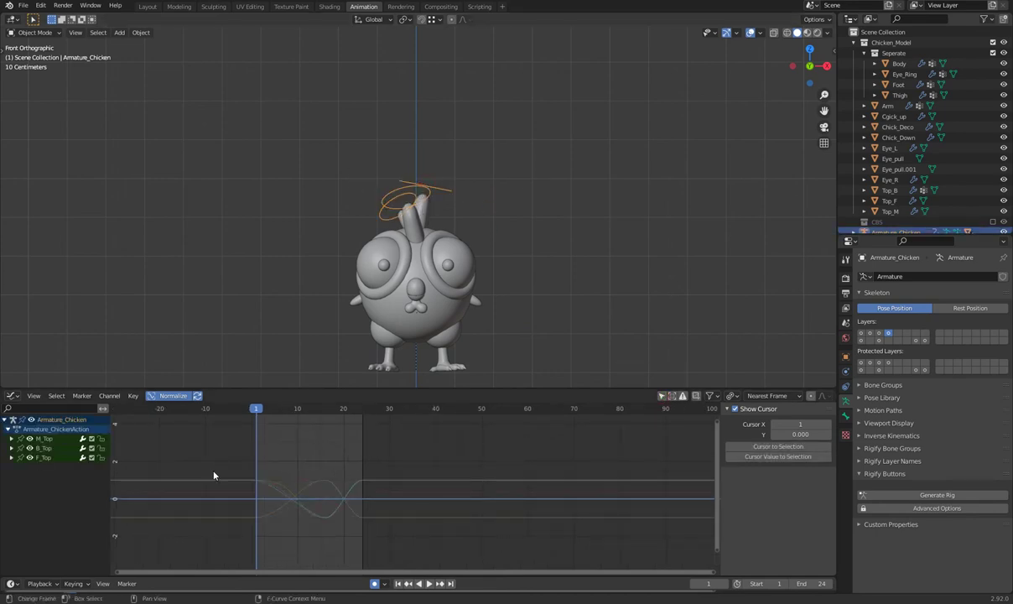
- Expand the F_Top, B_Top and M_Top channel groups and show M_Top's X rotation and Z scale curves
left_click(11, 457)
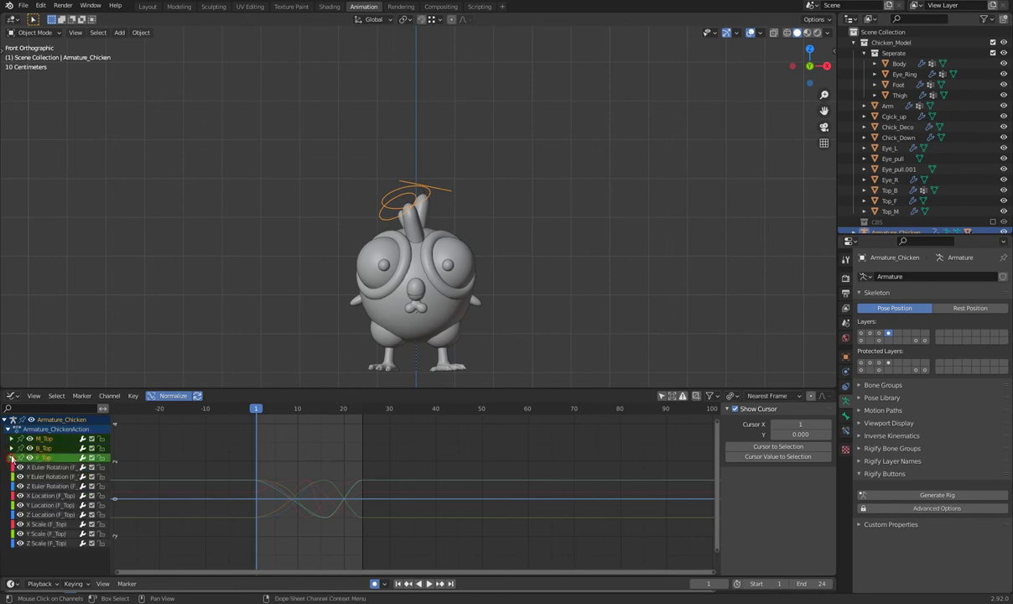
left_click(12, 448)
left_click(11, 439)
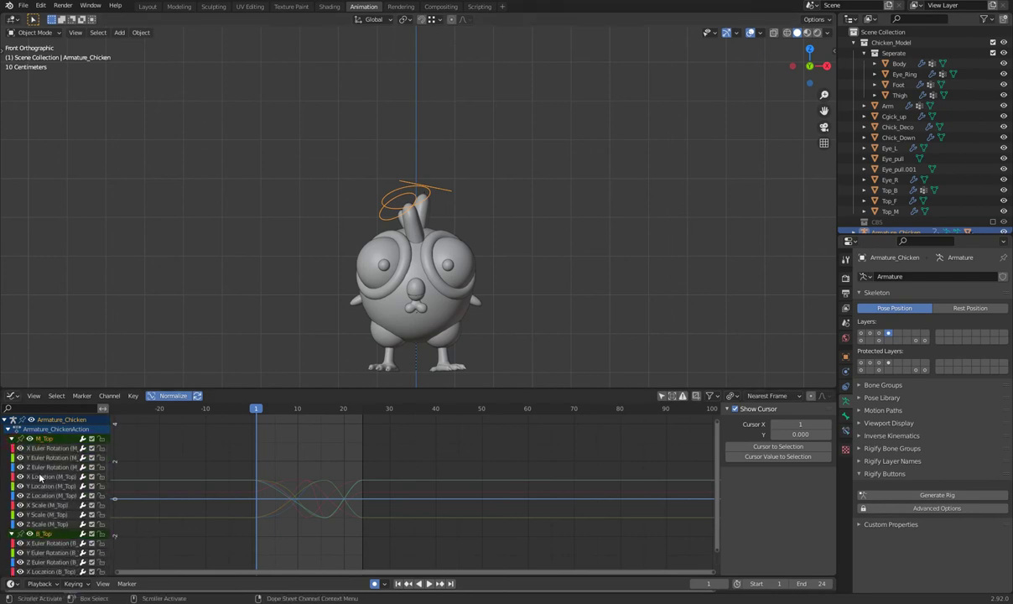
left_click(53, 450)
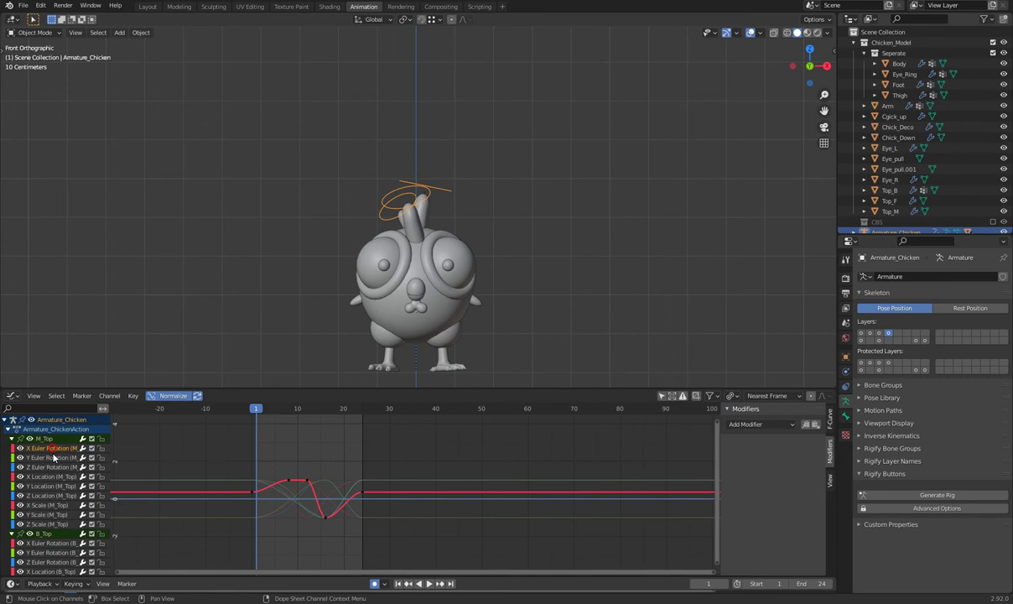
left_click(52, 523)
scroll(55, 549, "down", 3)
- Highlight the B_Top and M_Top rotation and scale curves one by one to compare them
left_click(55, 460)
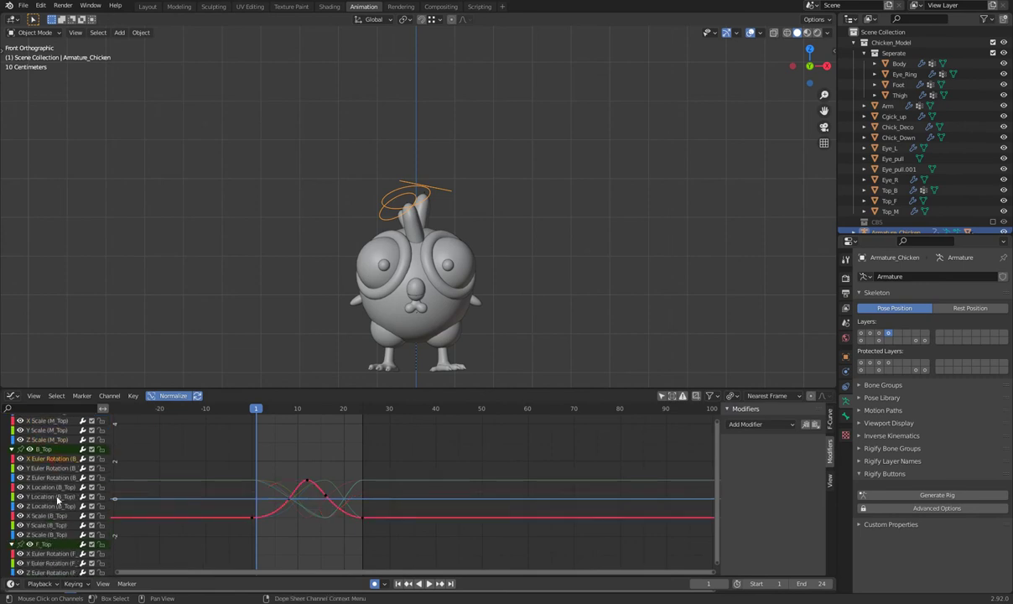
left_click(48, 536)
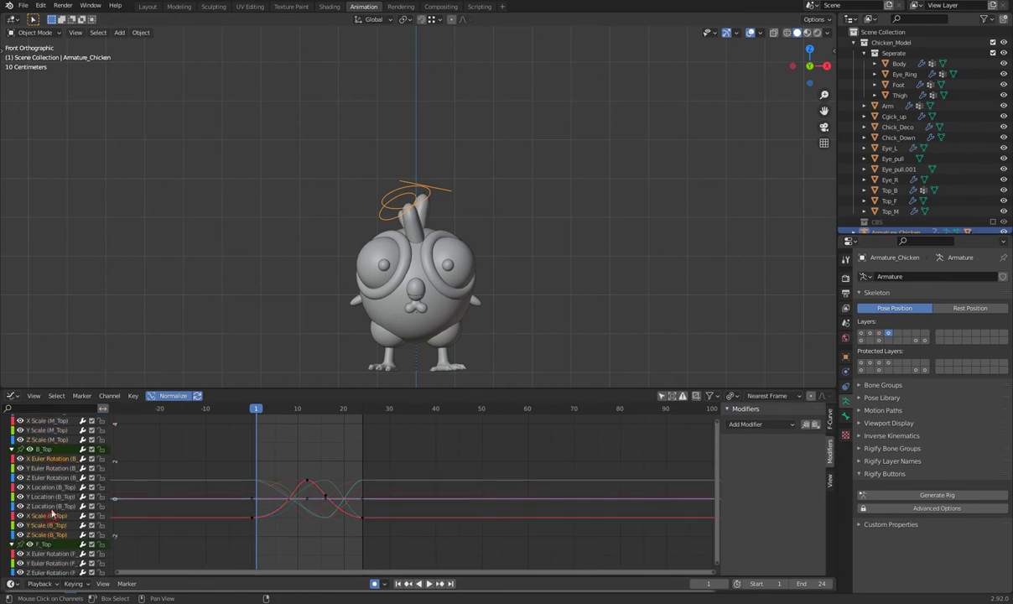
left_click(59, 457)
left_click(60, 445)
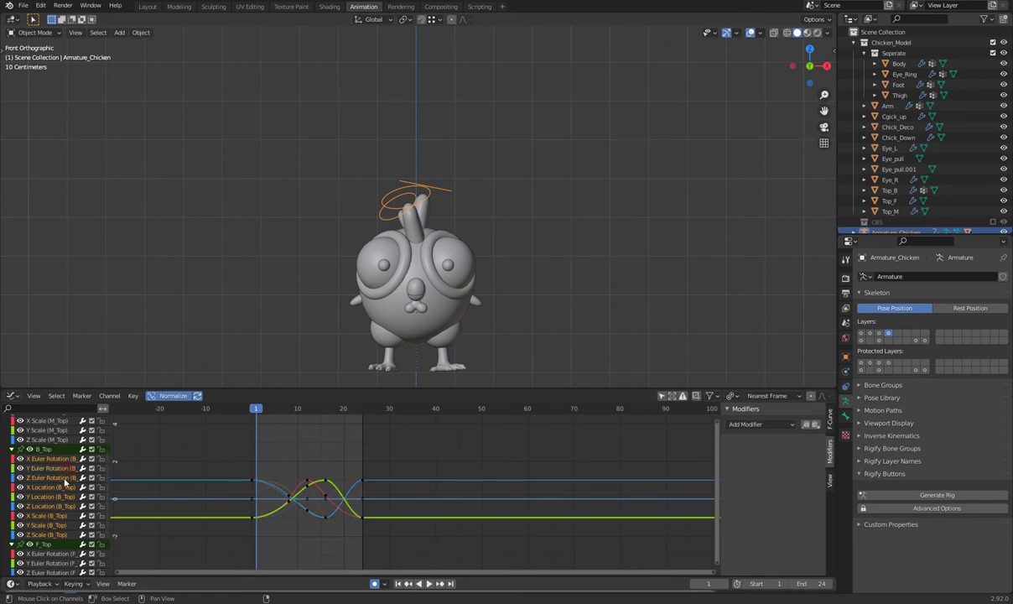
scroll(59, 466, "up", 2)
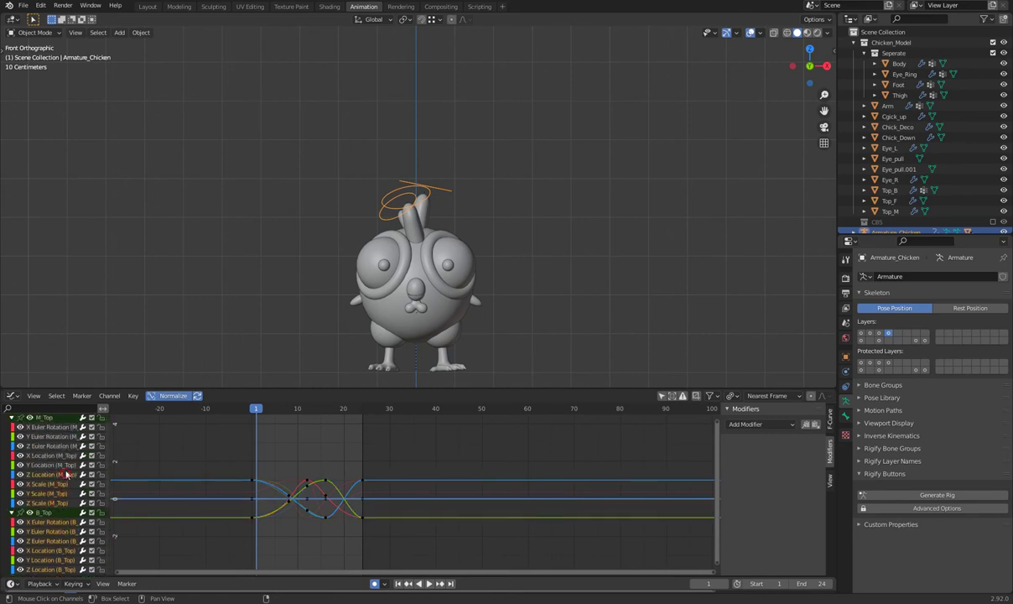
left_click(70, 453)
left_click(67, 455)
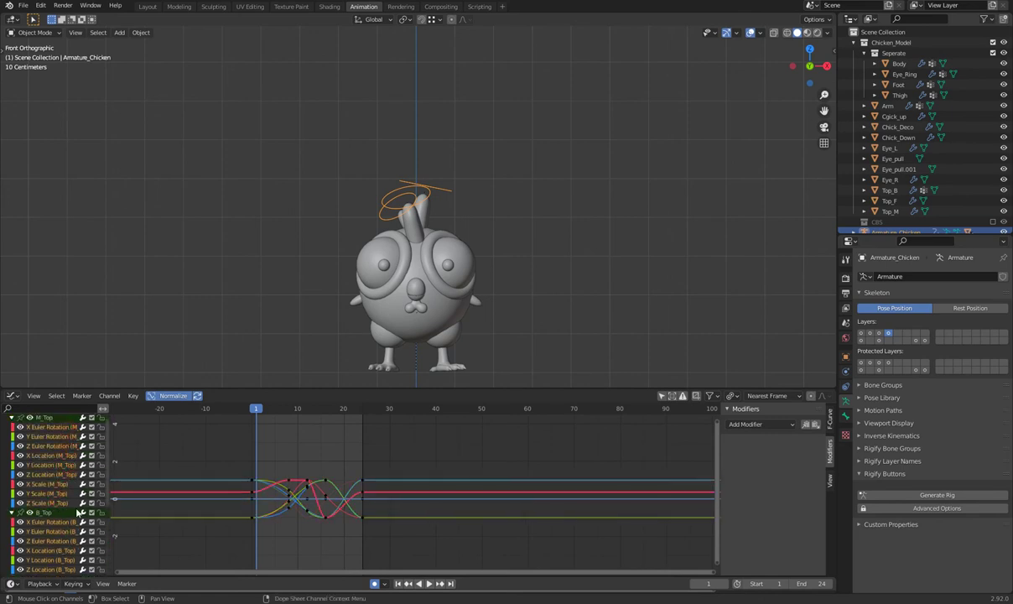
- From frame 0, select all the comb keyframes and squash their values vertically
scroll(62, 503, "down", 5)
left_click(57, 504)
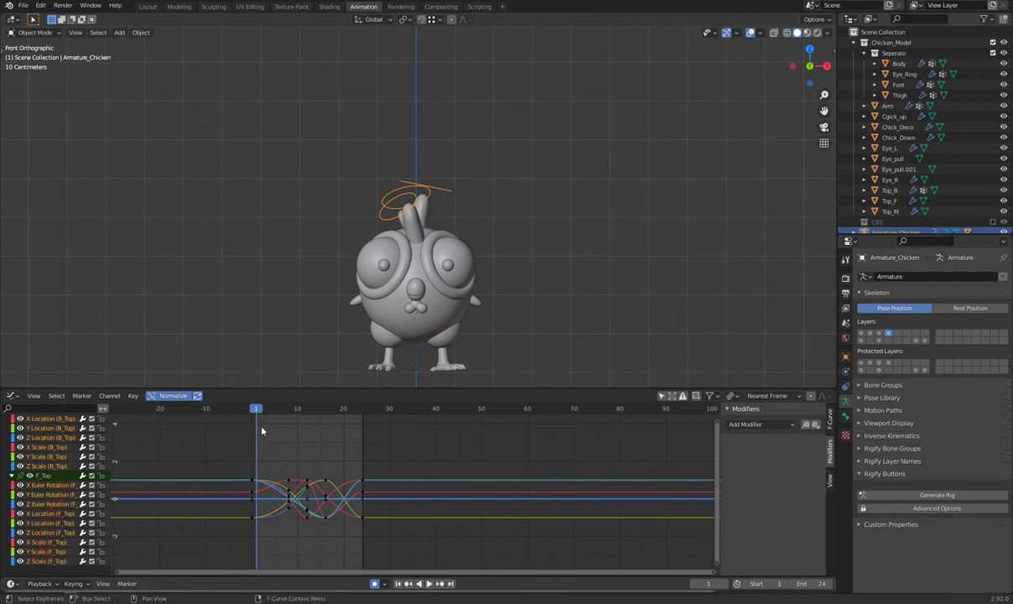
left_click_drag(256, 411, 254, 414)
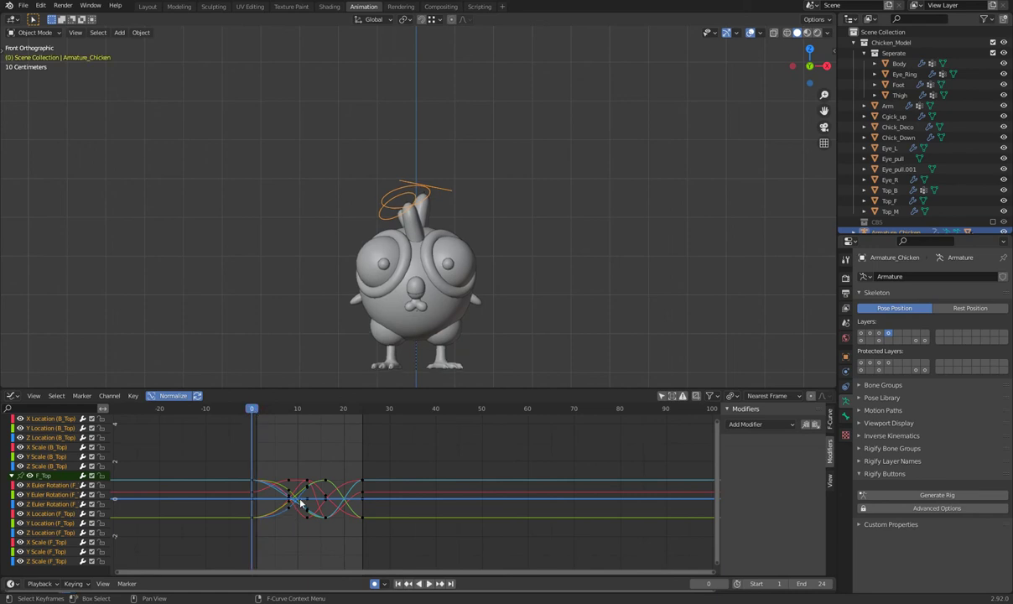
left_click_drag(382, 438, 180, 537)
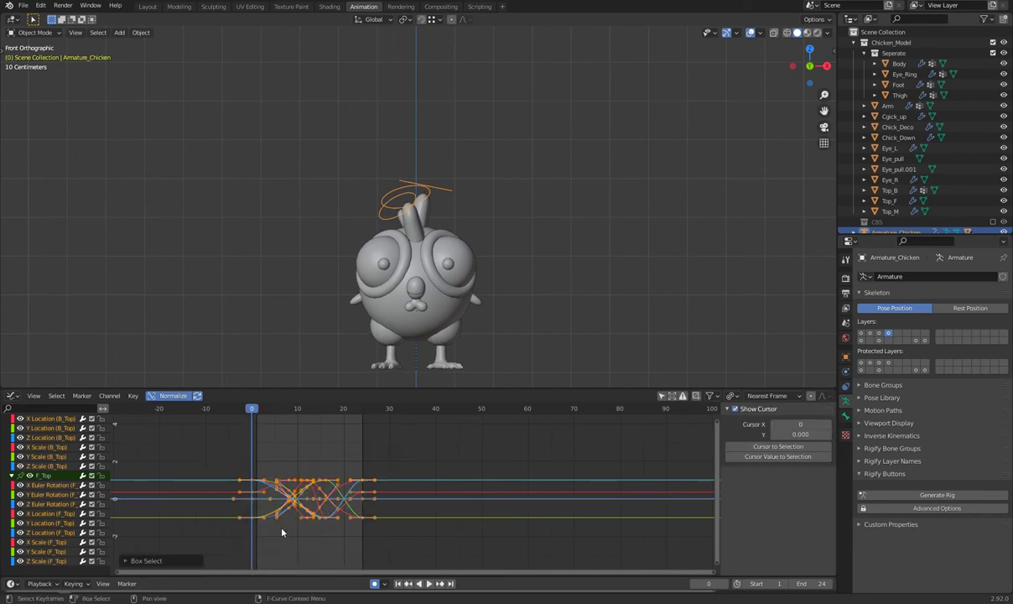
key("s")
key("y")
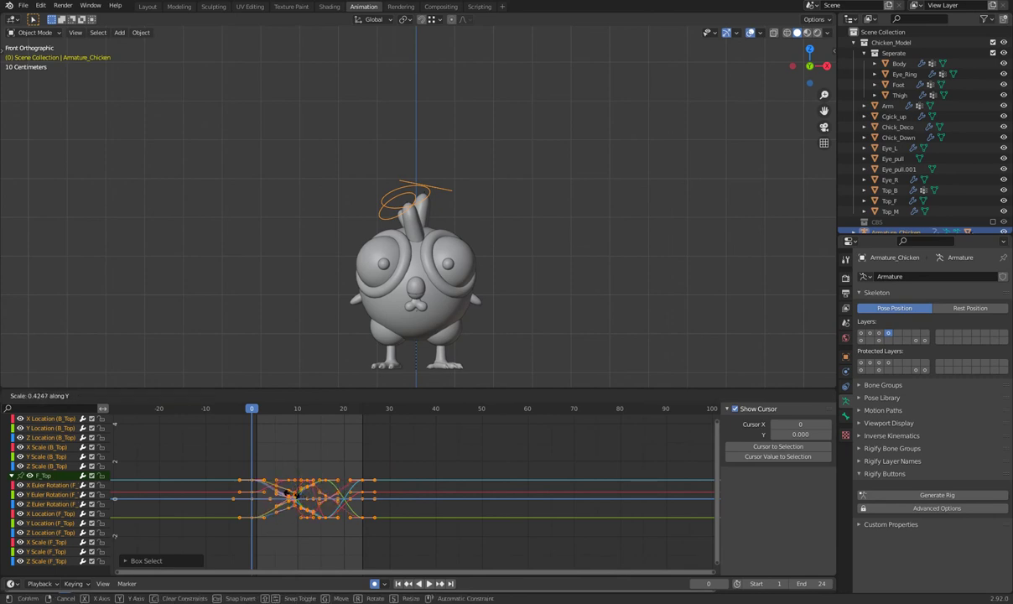
left_click(293, 497)
- Move the upper and lower curves' keyframes to new values, then play the loop
left_click_drag(414, 458, 205, 486)
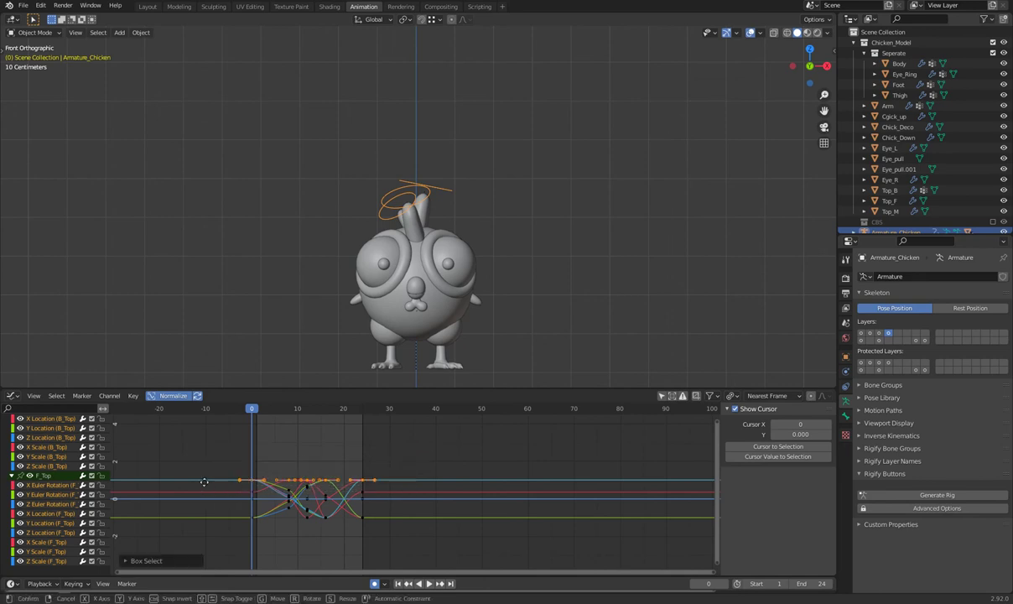
key("g")
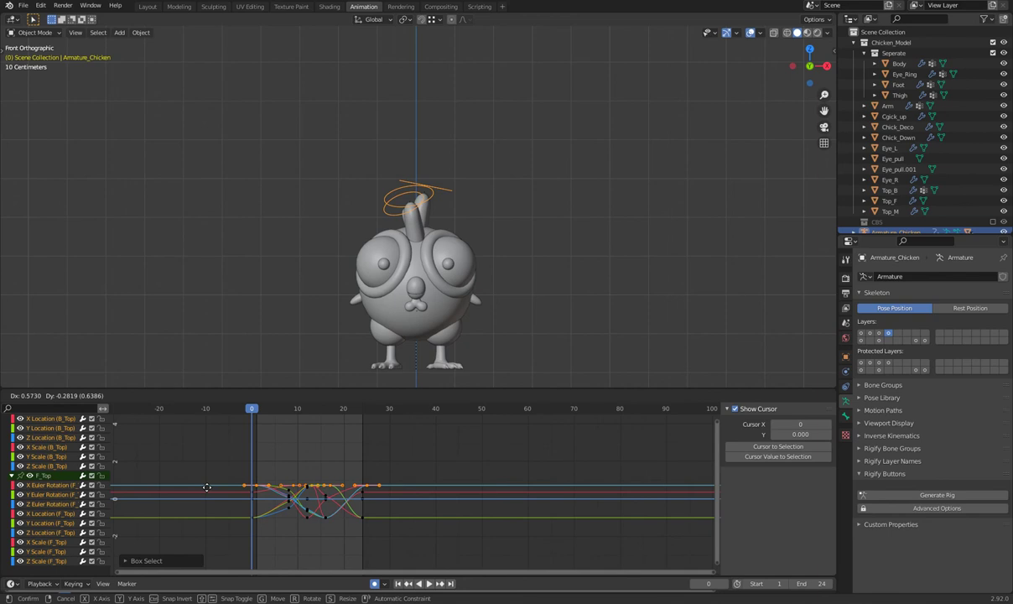
left_click(202, 483)
left_click_drag(370, 536, 211, 510)
key("g")
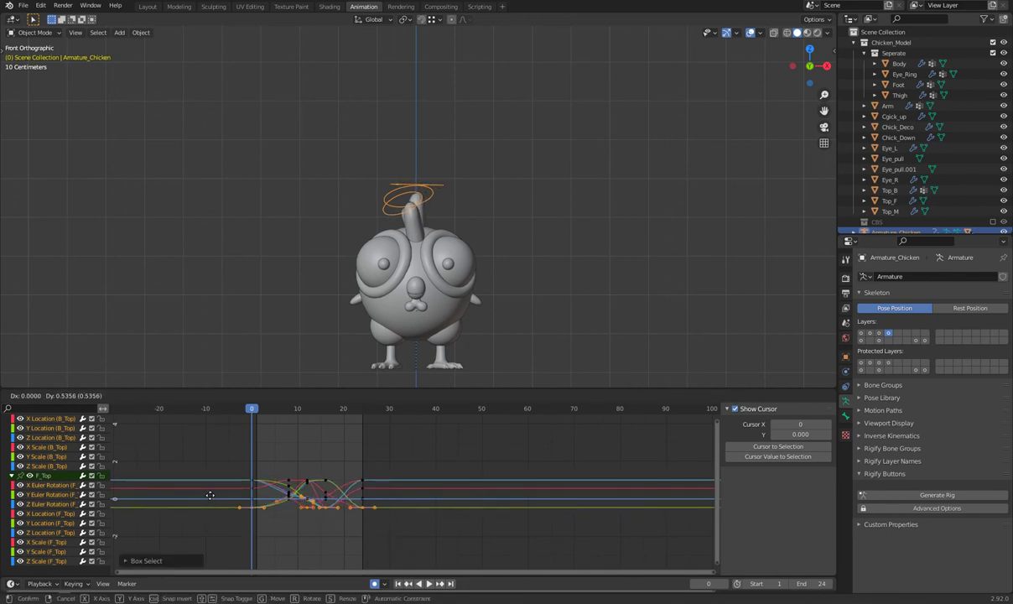
left_click(211, 499)
key("space")
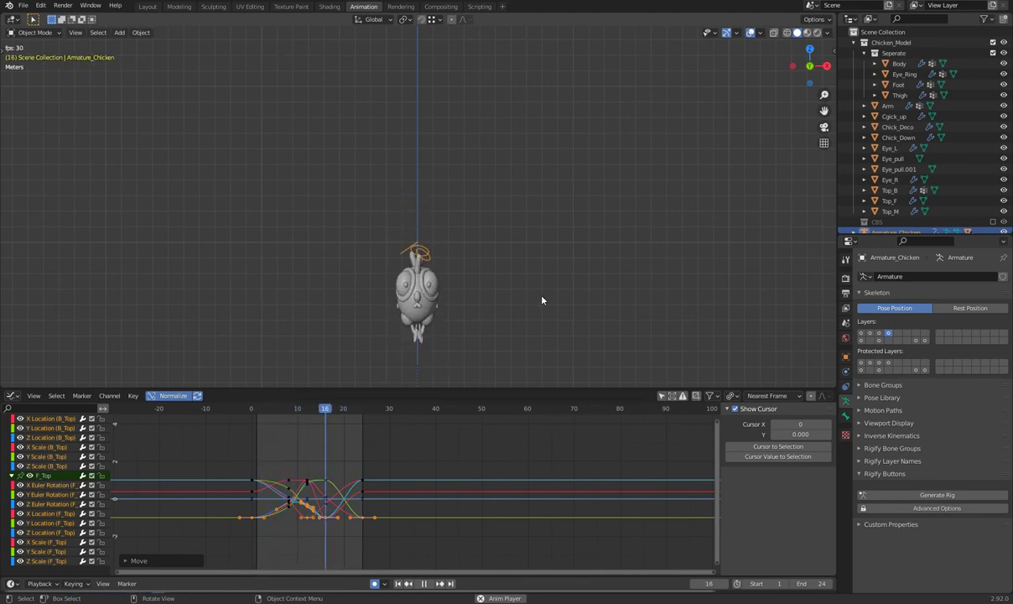
- Lower the comb keyframes around frames 10–15, then replay and stop the loop at frame 16
key("space")
scroll(436, 296, "up", 4)
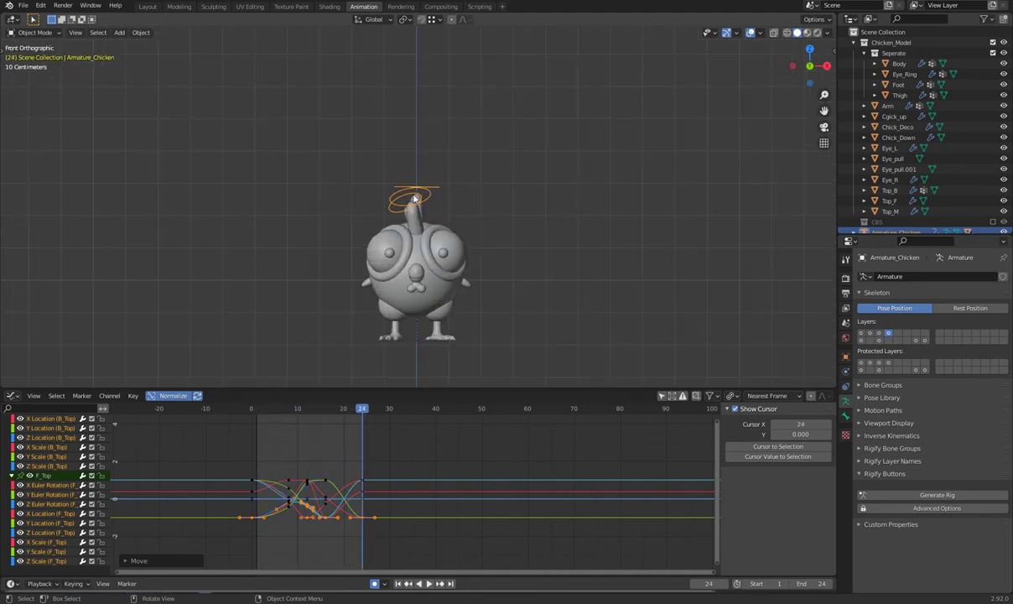
left_click_drag(400, 471, 199, 493)
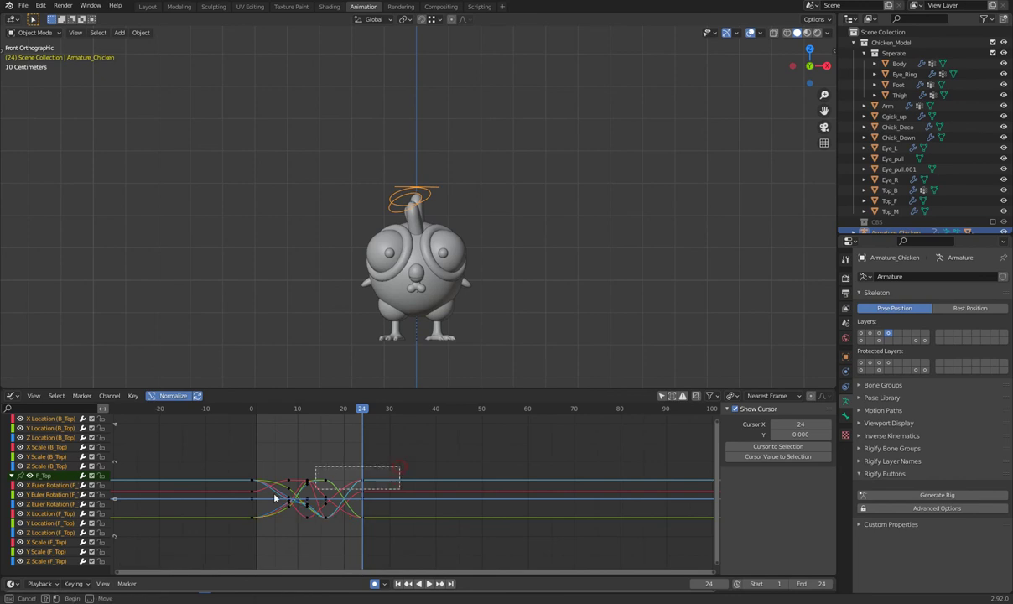
mouse_move(313, 484)
left_mouse_down()
mouse_move(391, 519)
mouse_move(234, 528)
left_mouse_up()
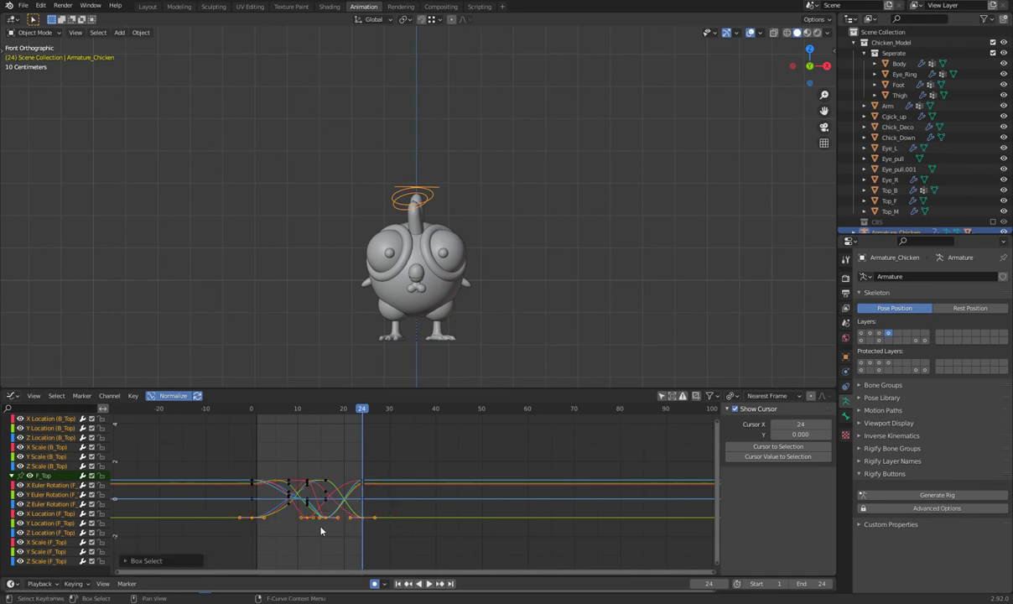
mouse_move(364, 514)
left_mouse_down()
mouse_move(244, 530)
mouse_move(331, 425)
left_mouse_up()
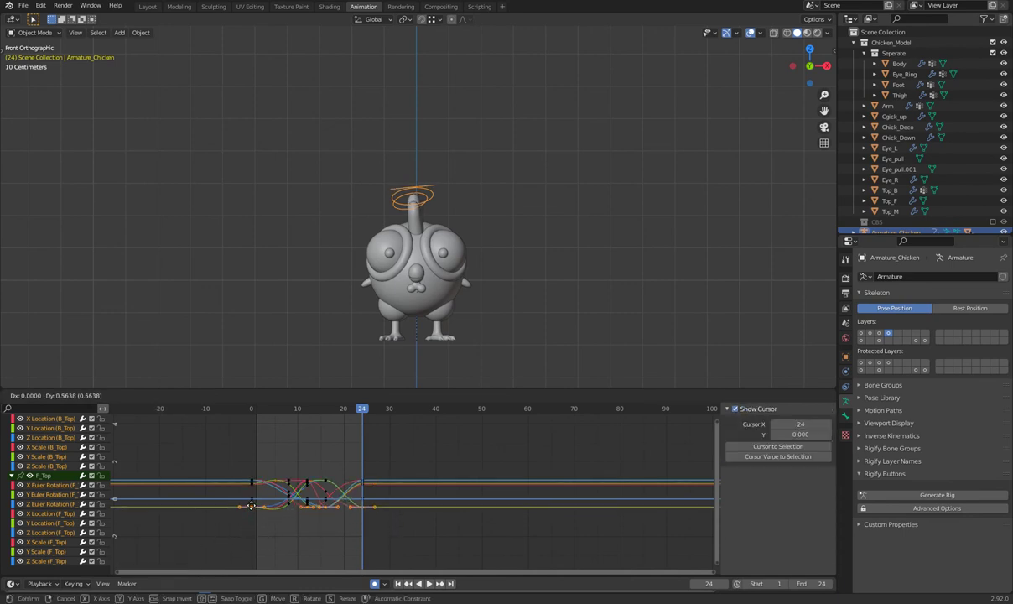
key("space")
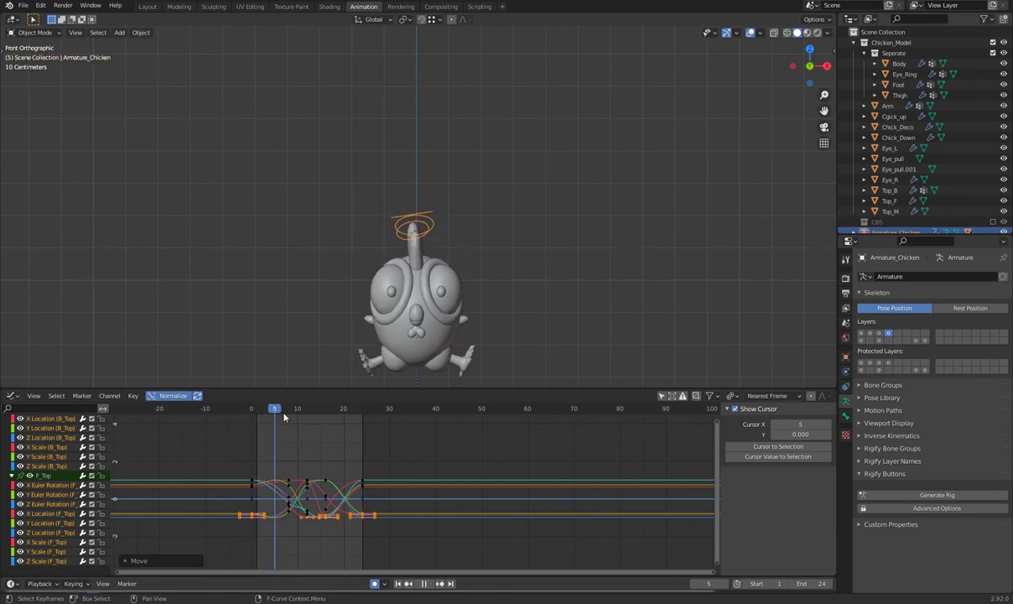
left_click_drag(333, 418, 325, 423)
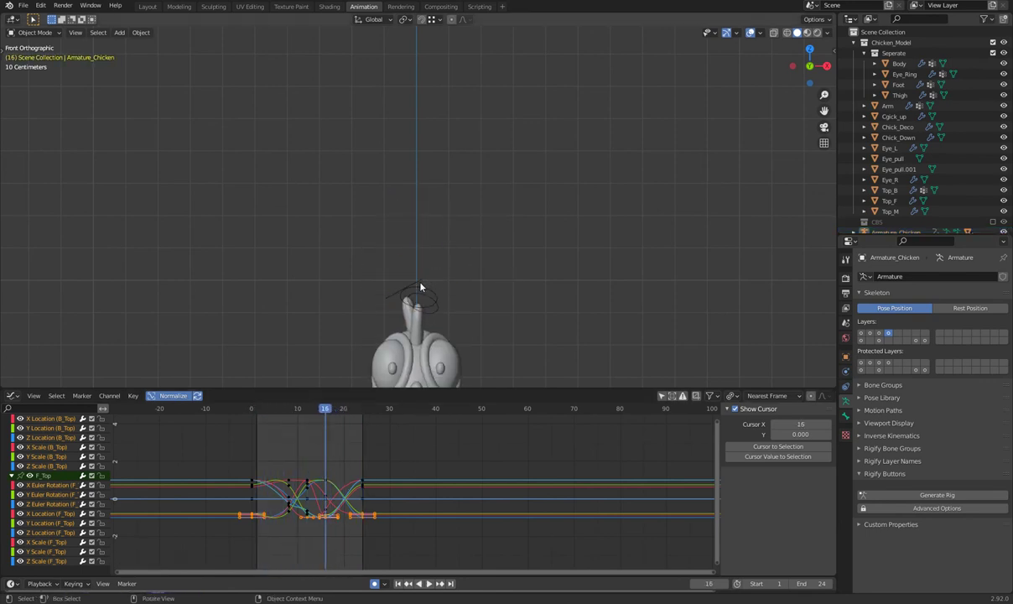
key("space")
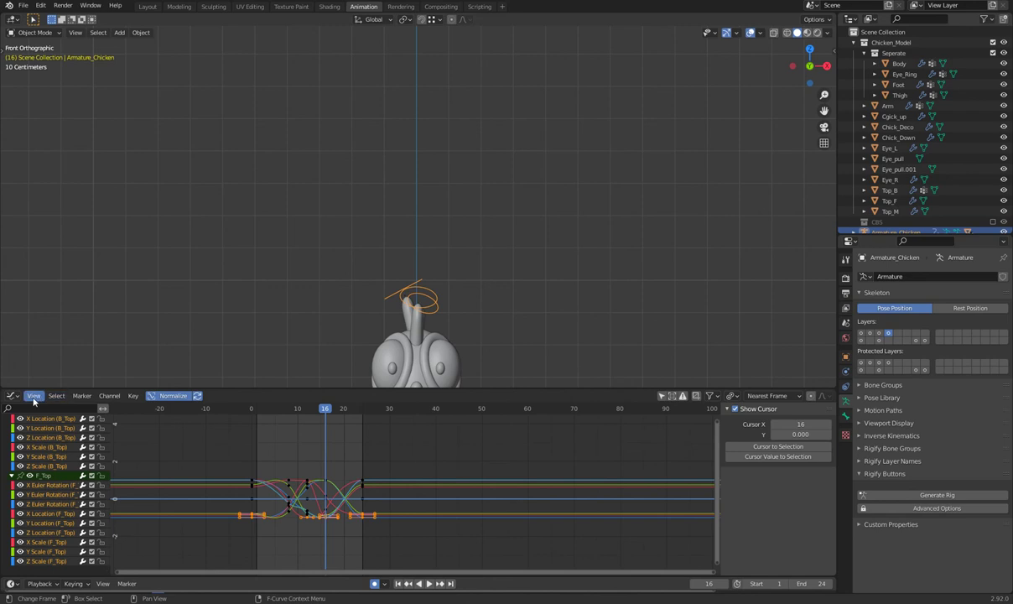
- Switch back to the Dope Sheet, stop playback at frame 8, and box-select the head's ring control
key("ctrl+Tab")
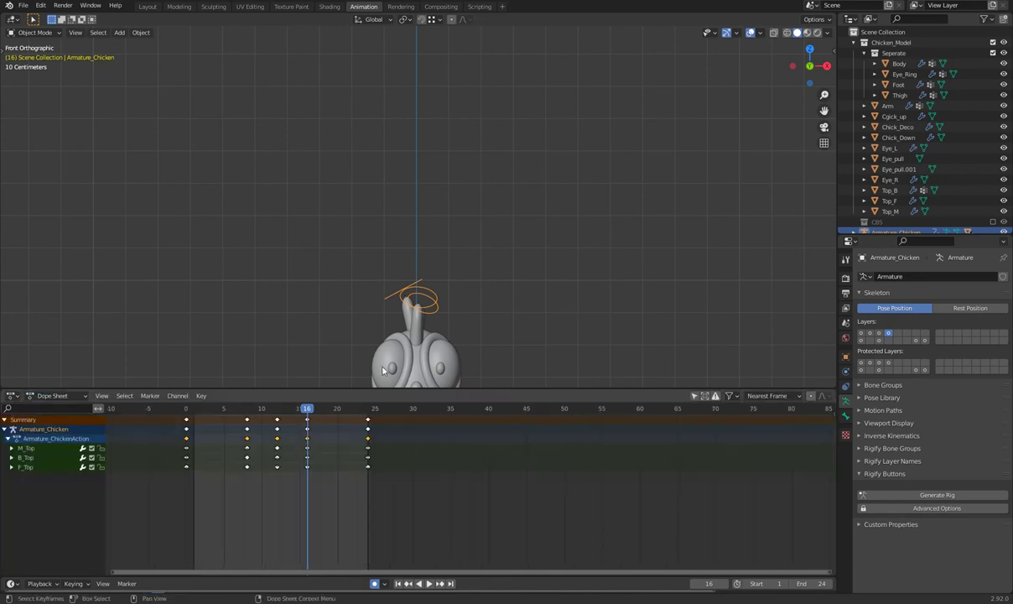
scroll(447, 256, "down", 3)
key("space")
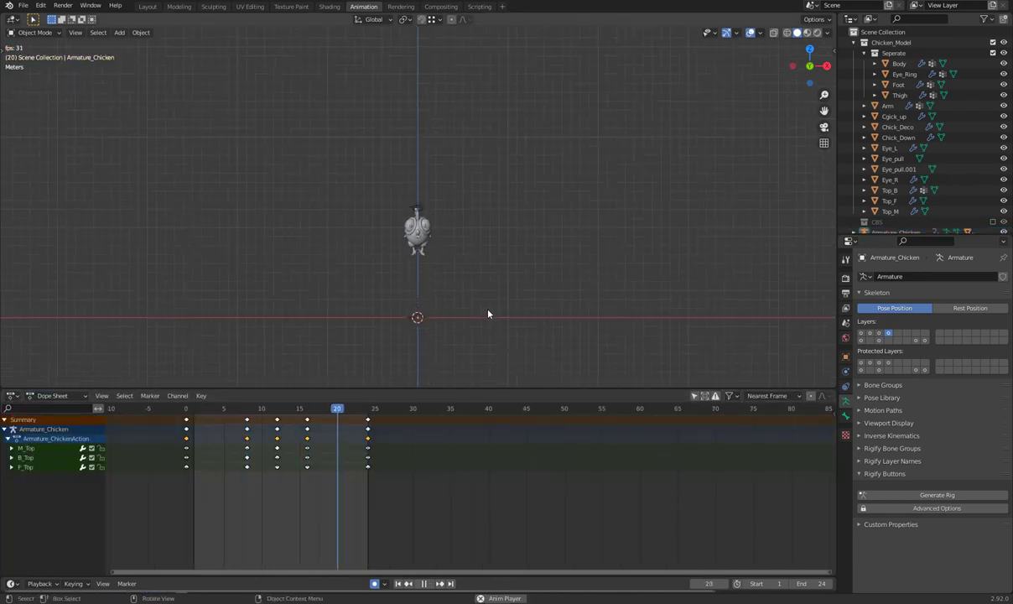
scroll(448, 330, "up", 3)
scroll(449, 329, "down", 2)
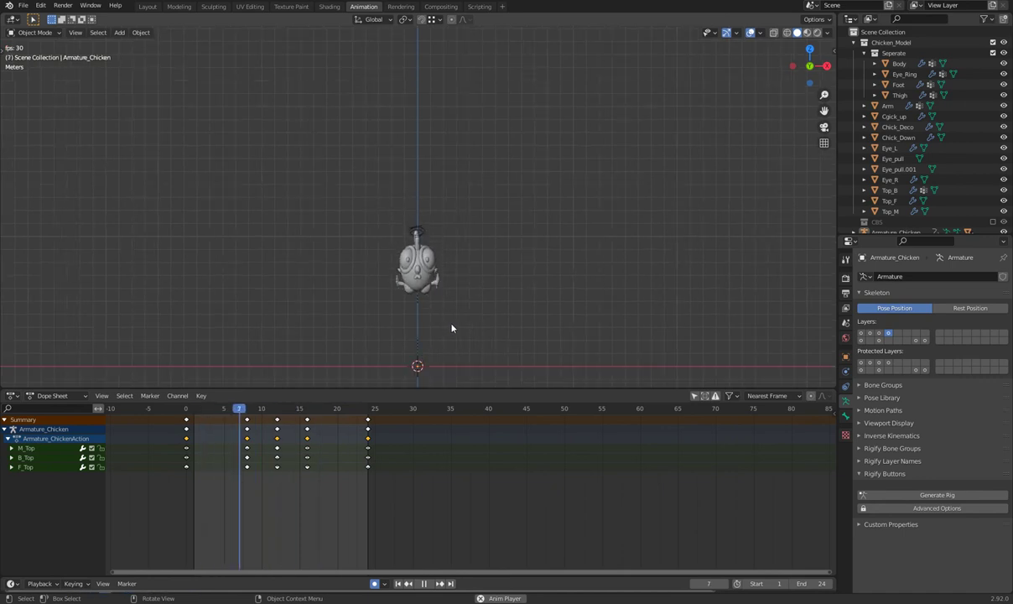
key("Escape")
left_click_drag(262, 411, 247, 410)
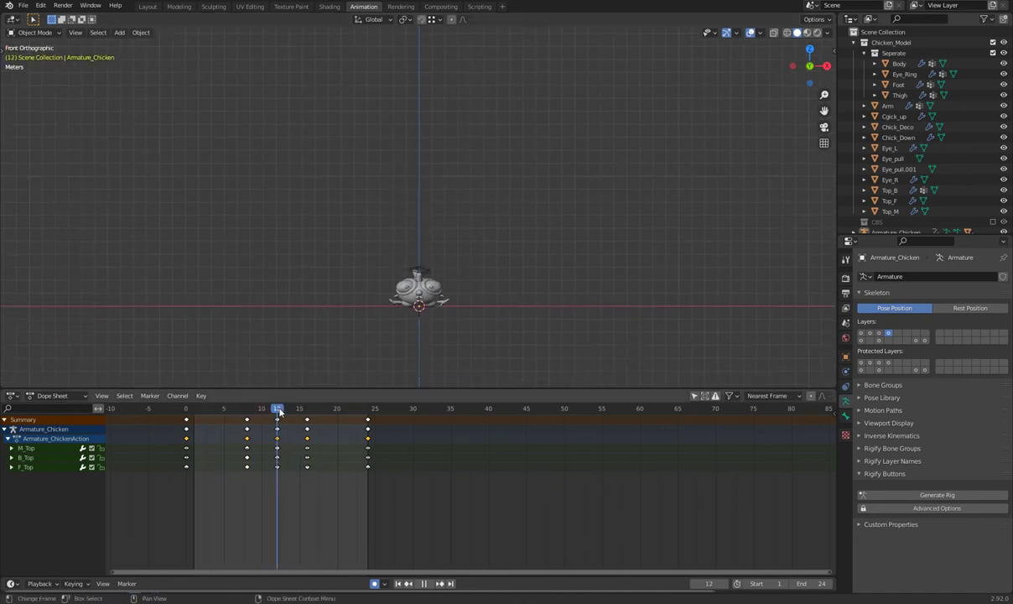
scroll(436, 203, "up", 4)
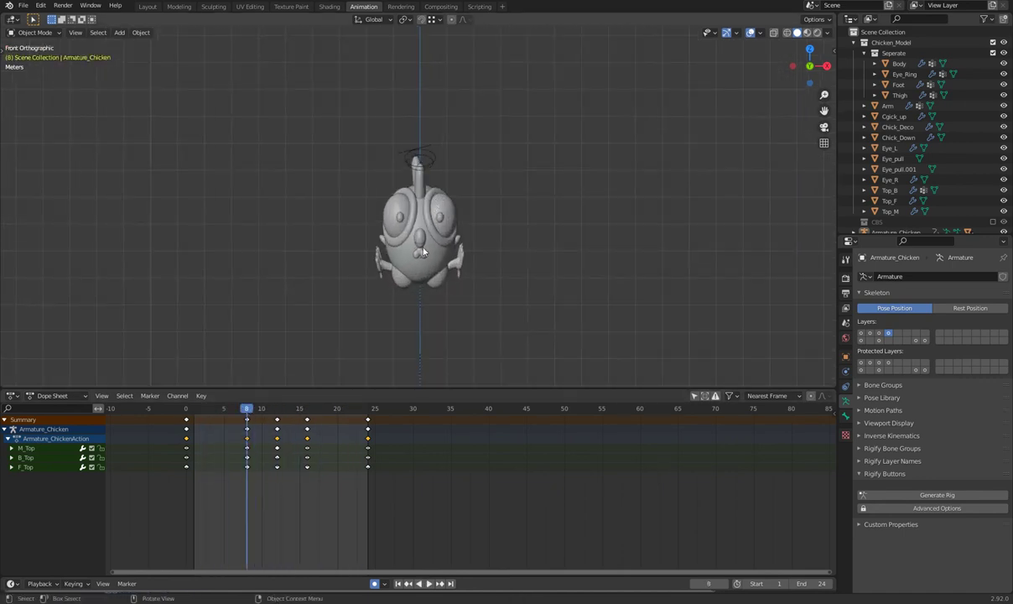
scroll(453, 139, "up", 3)
left_click_drag(452, 78, 390, 141)
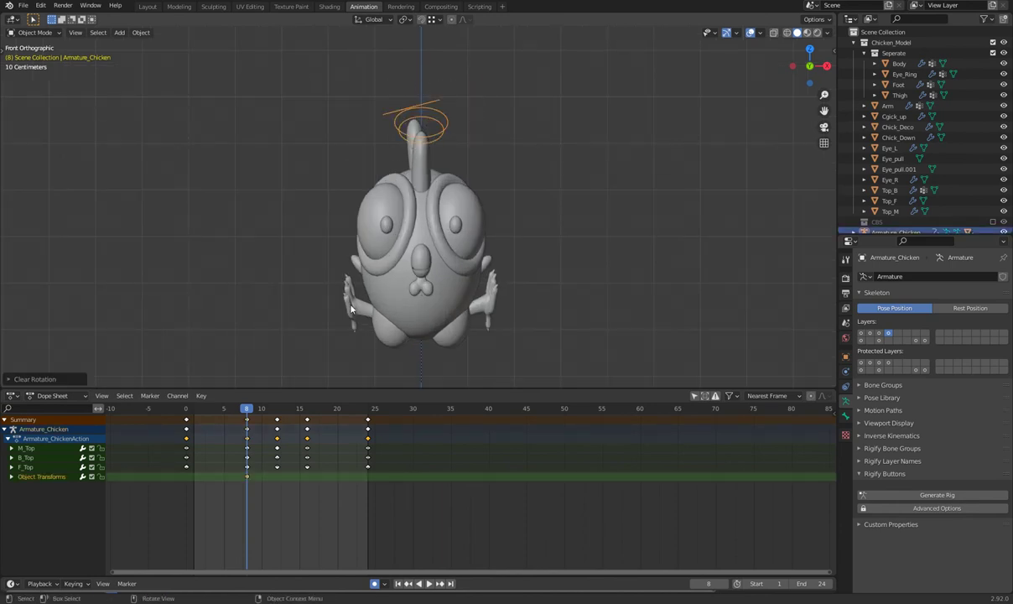
- Reselect the ring control, clear its rotation, then undo the clear and its stray key
left_click(451, 88)
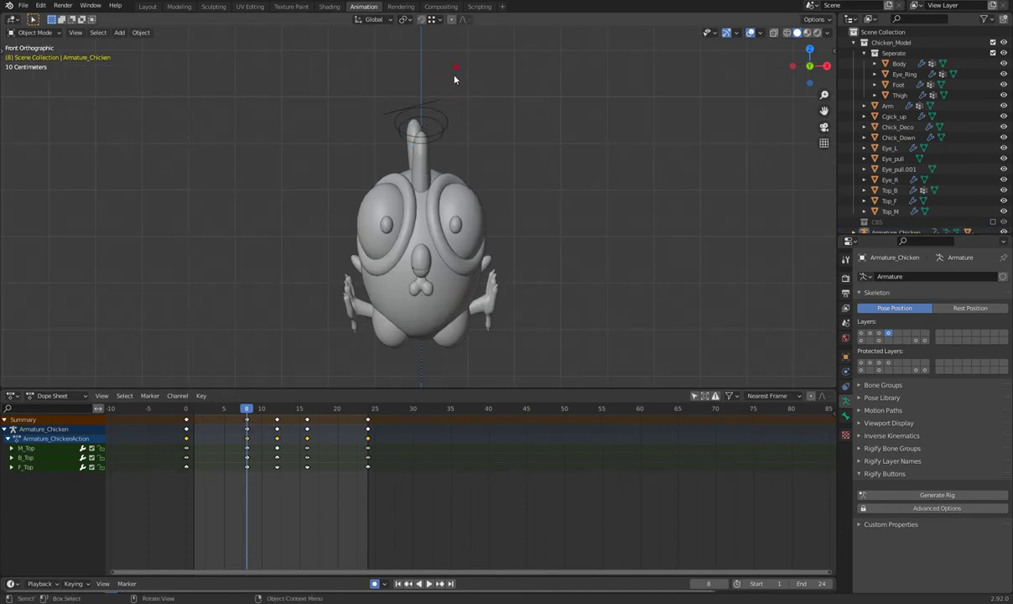
left_click_drag(459, 67, 437, 144)
key("alt+r")
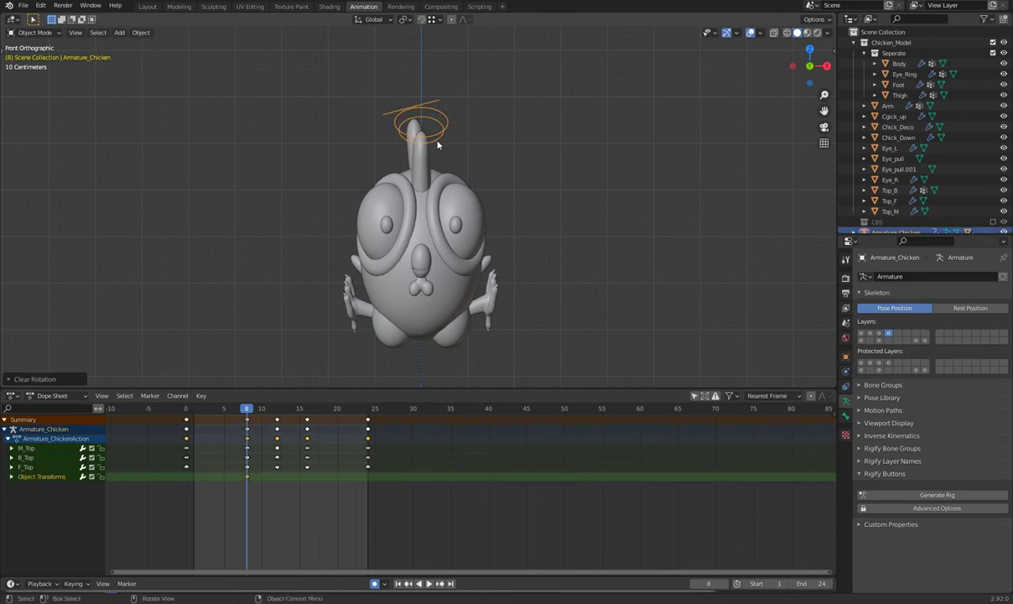
key("ctrl+z")
- Select the F_Top, B_Top and M_Top channels, reselect the ring, and enter Pose Mode
left_click(26, 467)
left_click(26, 457, "shift")
left_click(26, 448, "shift")
left_click(461, 124)
left_click(437, 132)
left_click(34, 32)
left_click(33, 67)
key("Escape")
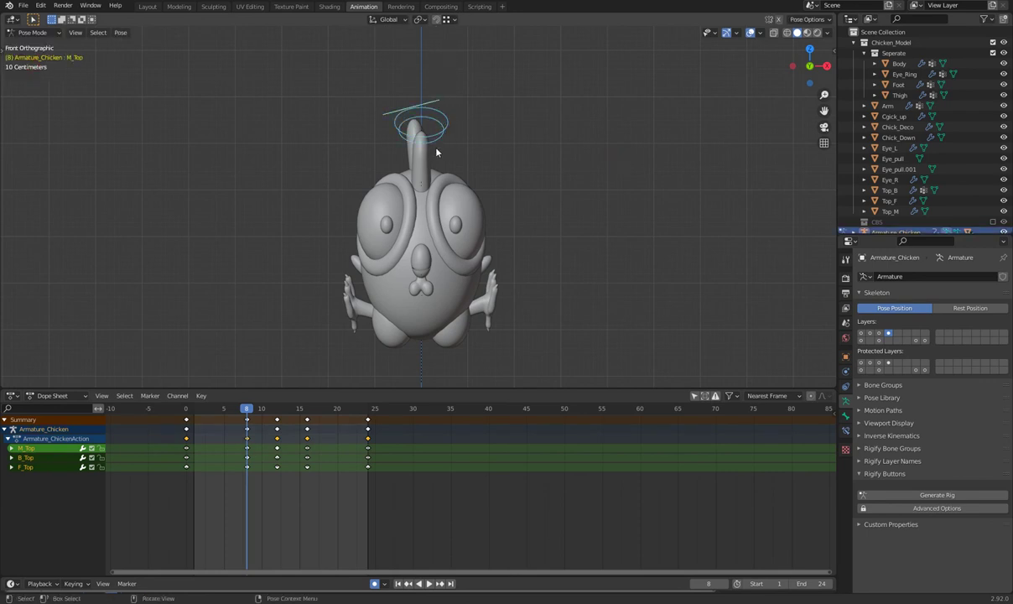
- Reset the comb bone's rotation and delete the comb bones' frame-16 keyframes
key("alt+r")
key("space")
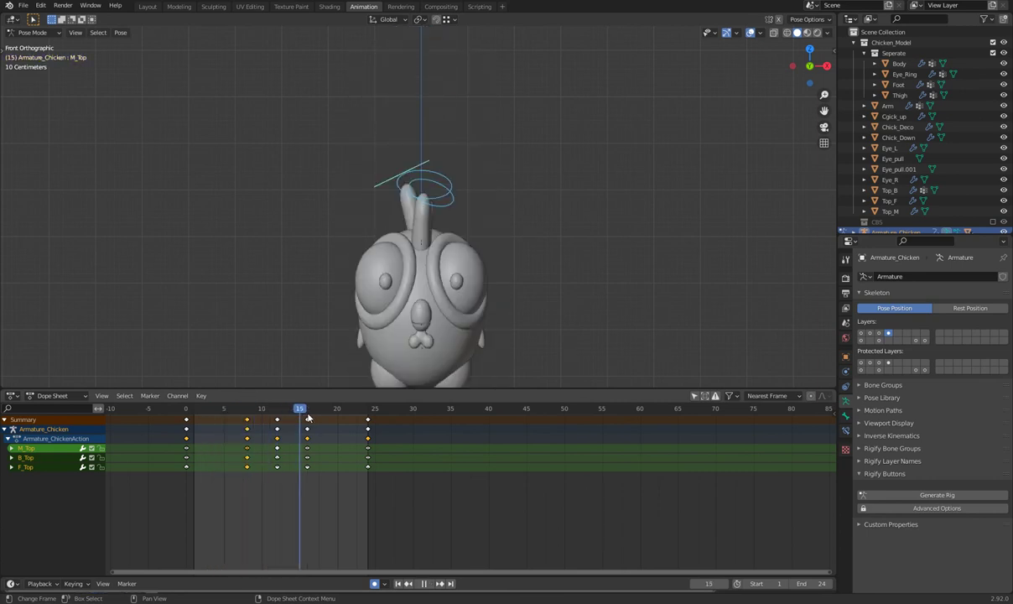
key("space")
left_click_drag(301, 466, 274, 422)
key("x")
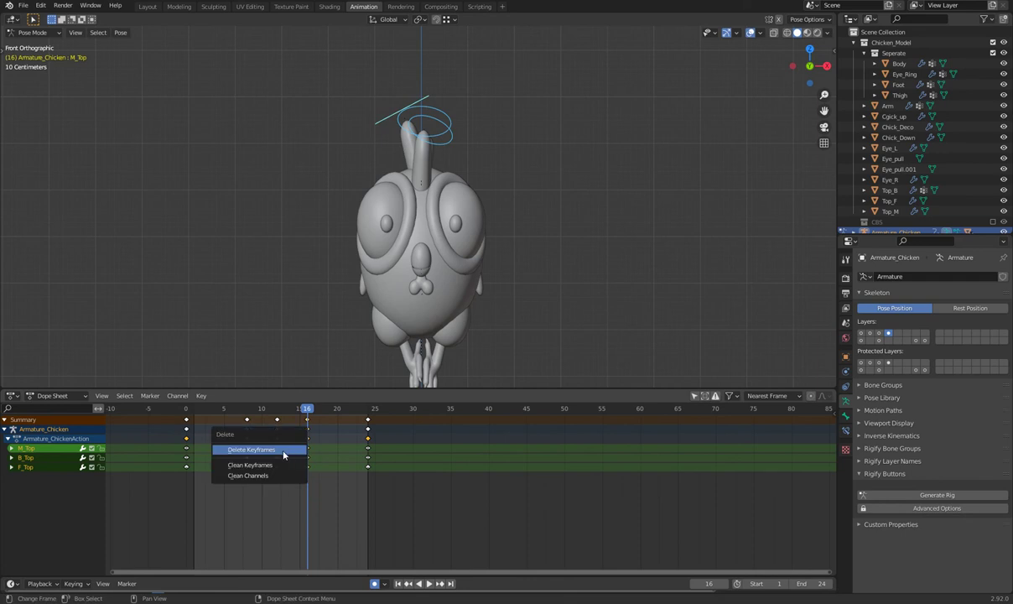
left_click(284, 455)
- Replay the loop from frame 0 to check it, then deselect the comb bone
key("space")
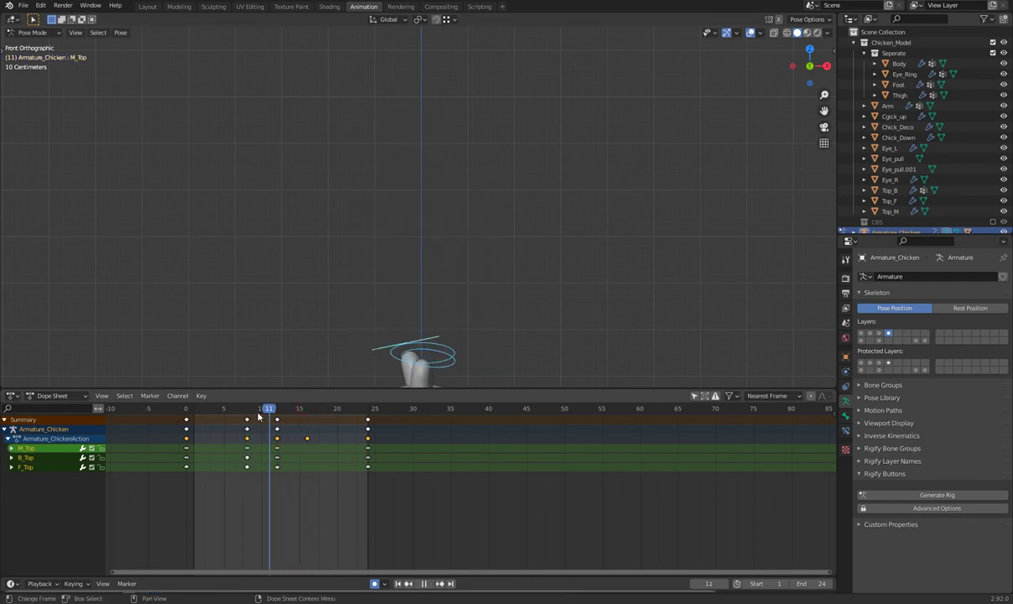
scroll(537, 187, "down", 2)
scroll(545, 205, "down", 2)
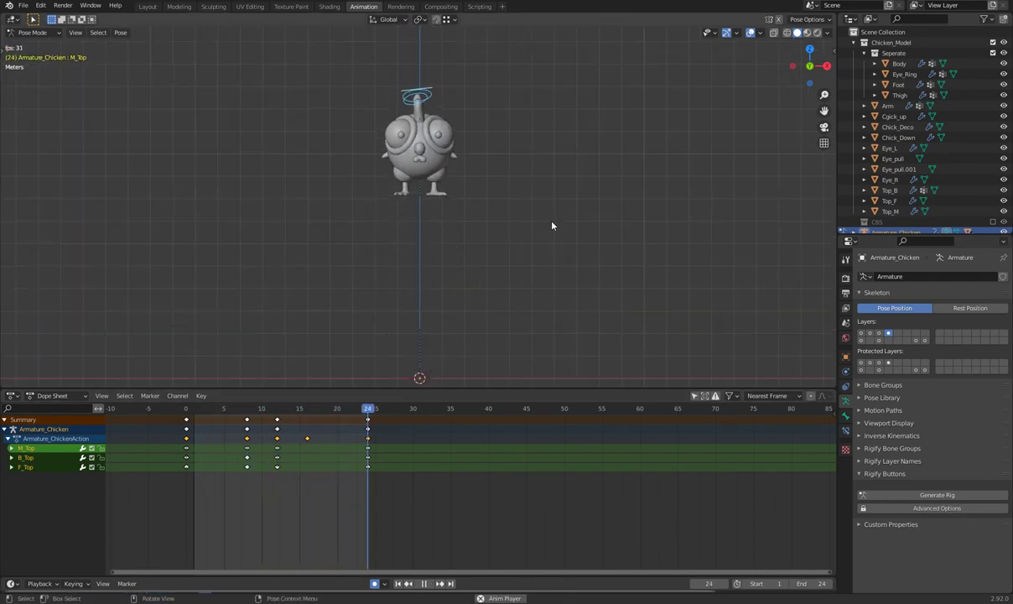
key("space")
left_click(187, 410)
key("space")
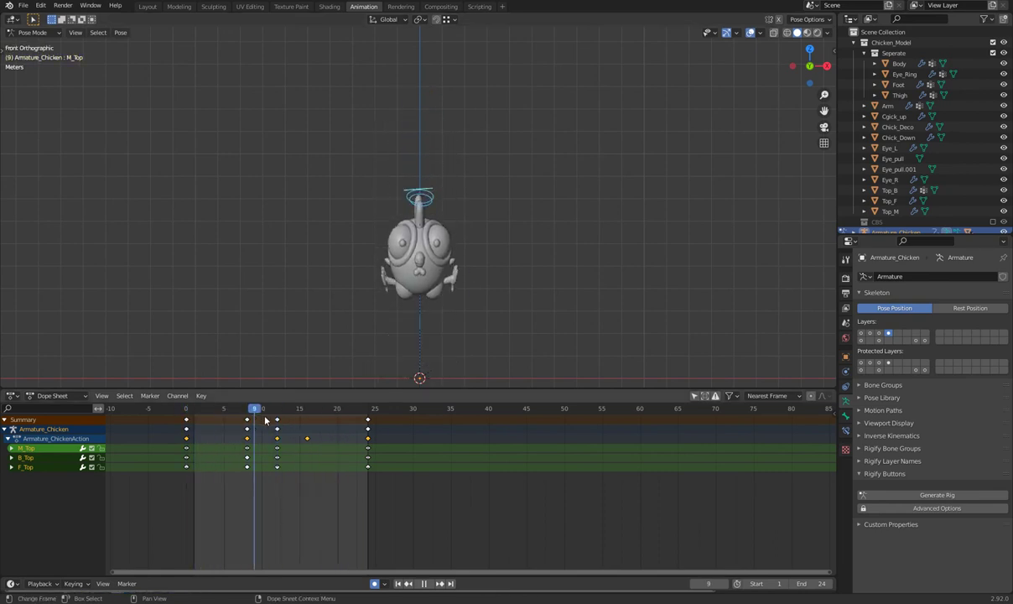
left_click_drag(310, 423, 213, 434)
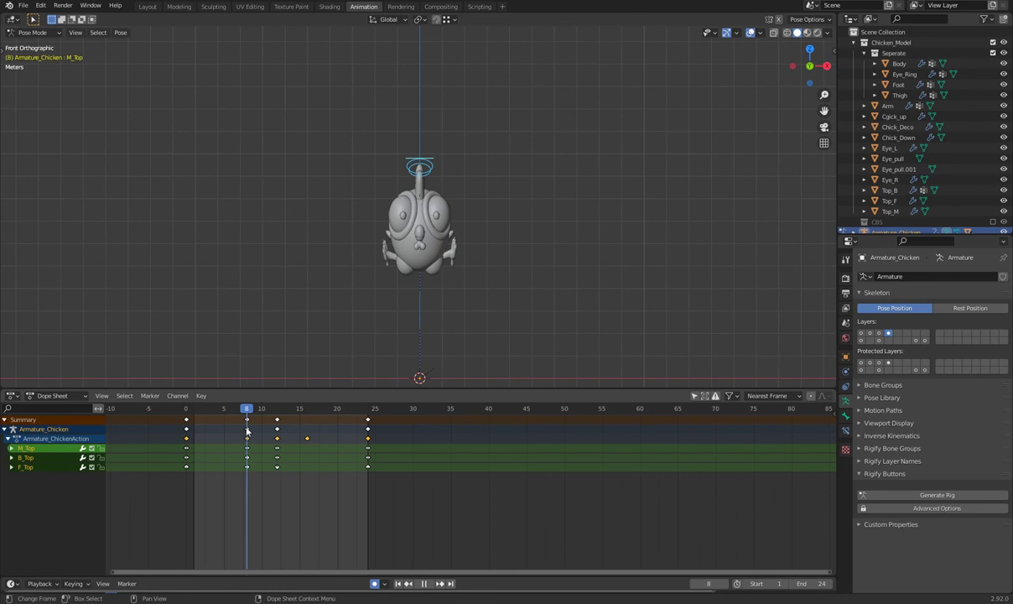
key("Escape")
scroll(544, 196, "up", 1)
scroll(544, 196, "up", 2)
left_click(503, 192)
scroll(437, 173, "up", 2)
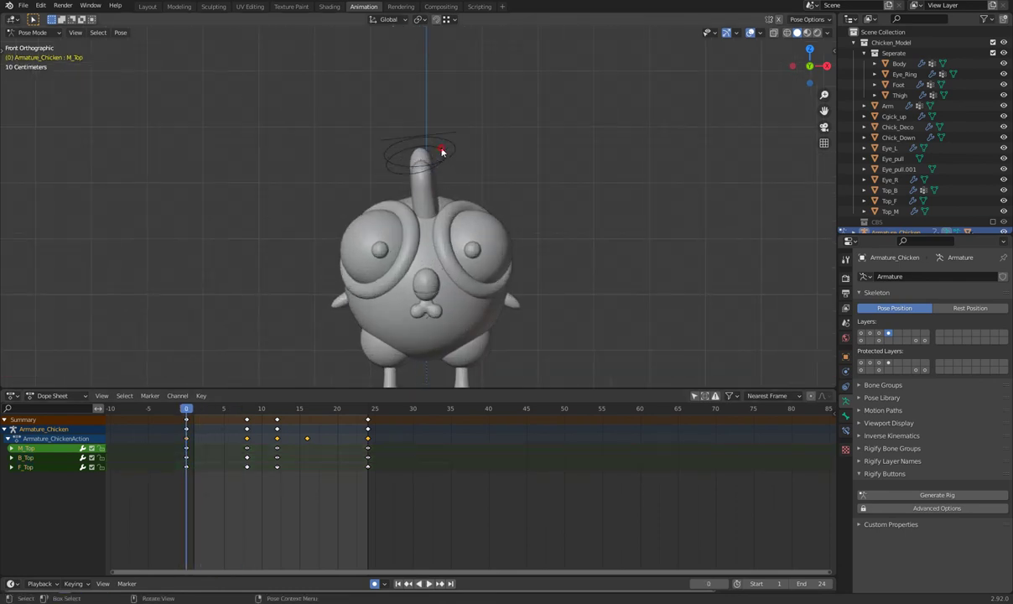
- Rotate the M_Top comb bone to a new tilt at frame 0
left_click(443, 152)
key("r")
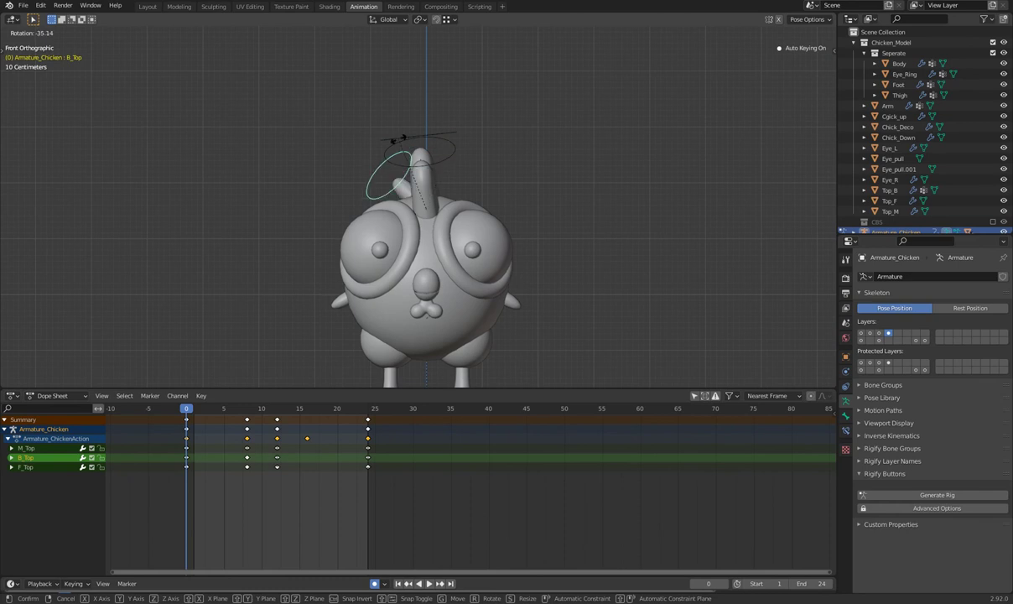
key("Escape")
left_click(454, 150)
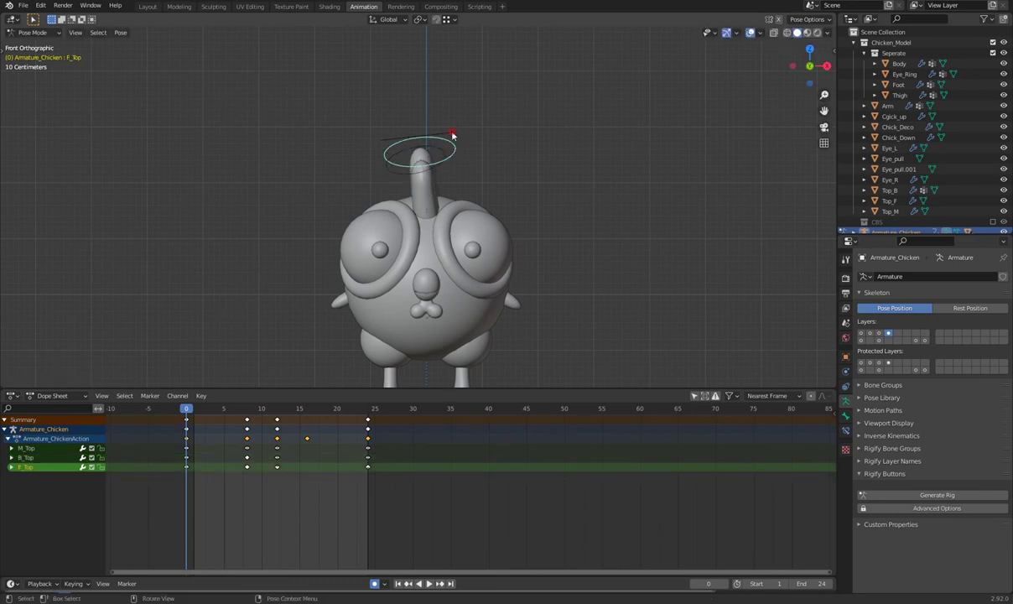
left_click(452, 134)
key("r")
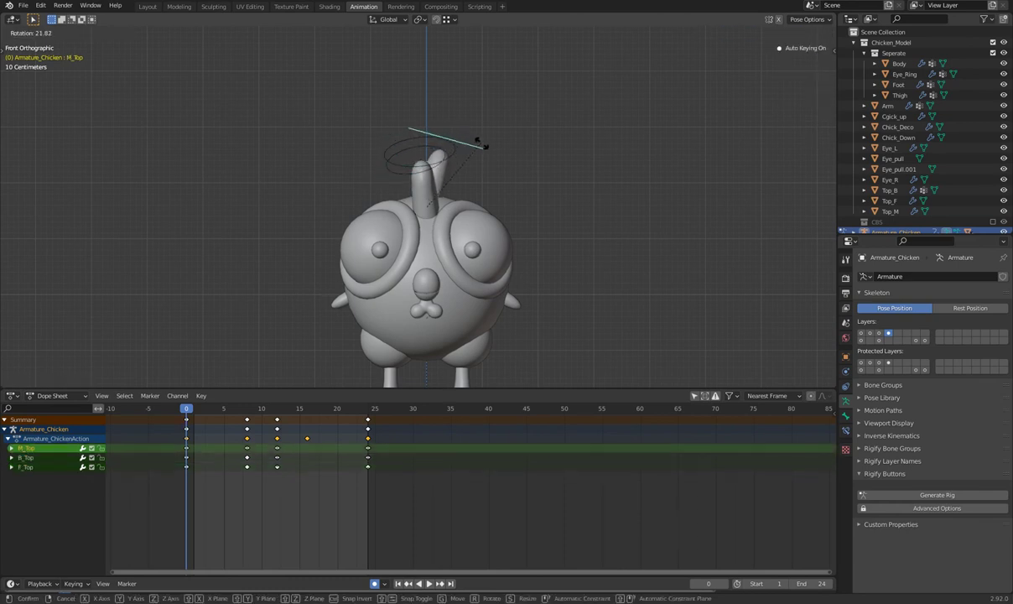
left_click(472, 147)
- Copy the frame-0 keyframes to frame 24 so the loop closes, then play it
left_click_drag(187, 413, 246, 411)
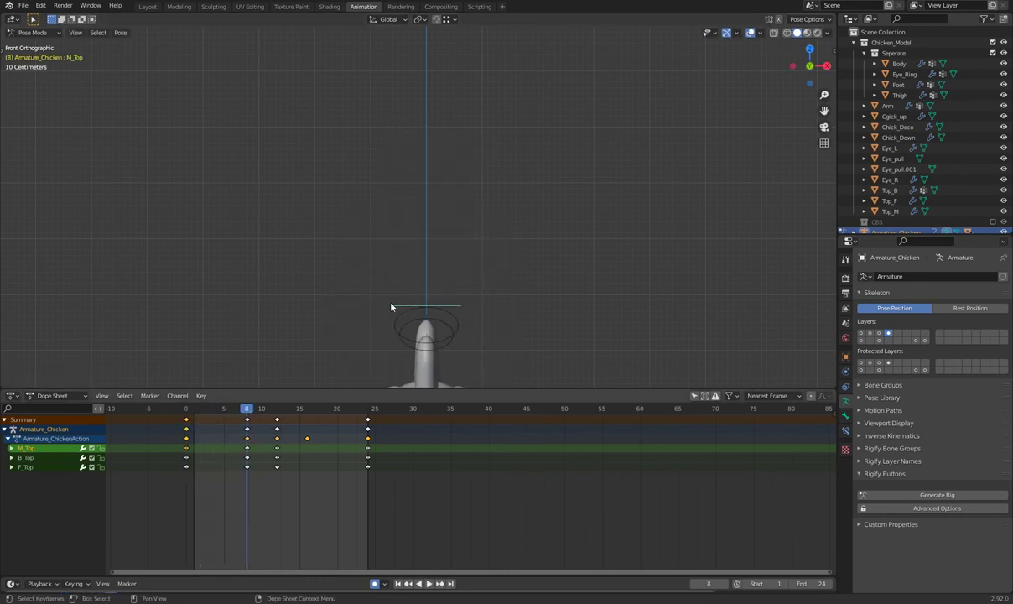
left_click_drag(246, 410, 359, 411)
key("g")
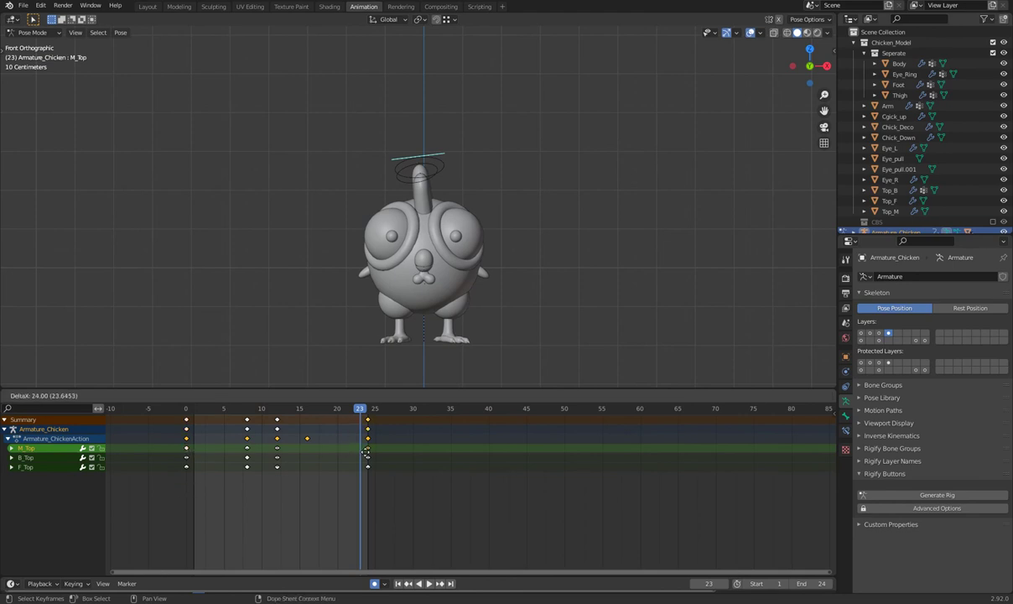
left_click(366, 450)
key("space")
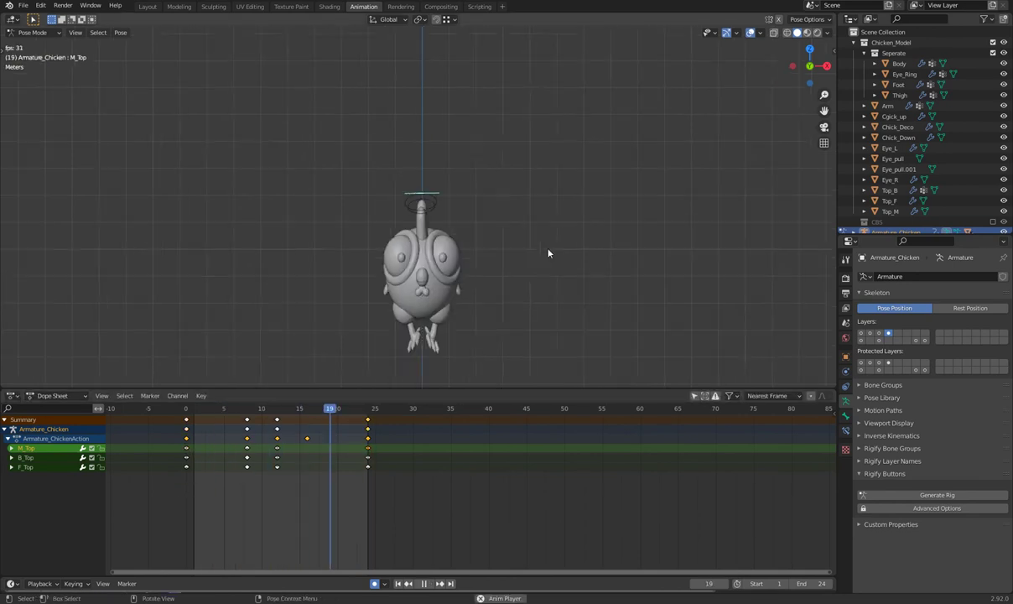
key("space")
- Orbit around the chicken, return to front orthographic view, and play the animation again
mouse_move(551, 248)
middle_mouse_down("shift")
mouse_move(502, 324)
mouse_move(461, 181)
middle_mouse_up("shift")
scroll(461, 181, "up", 3)
mouse_move(522, 162)
middle_mouse_down()
mouse_move(566, 208)
mouse_move(547, 269)
mouse_move(441, 272)
mouse_move(574, 263)
mouse_move(552, 236)
middle_mouse_up()
key("KP_1")
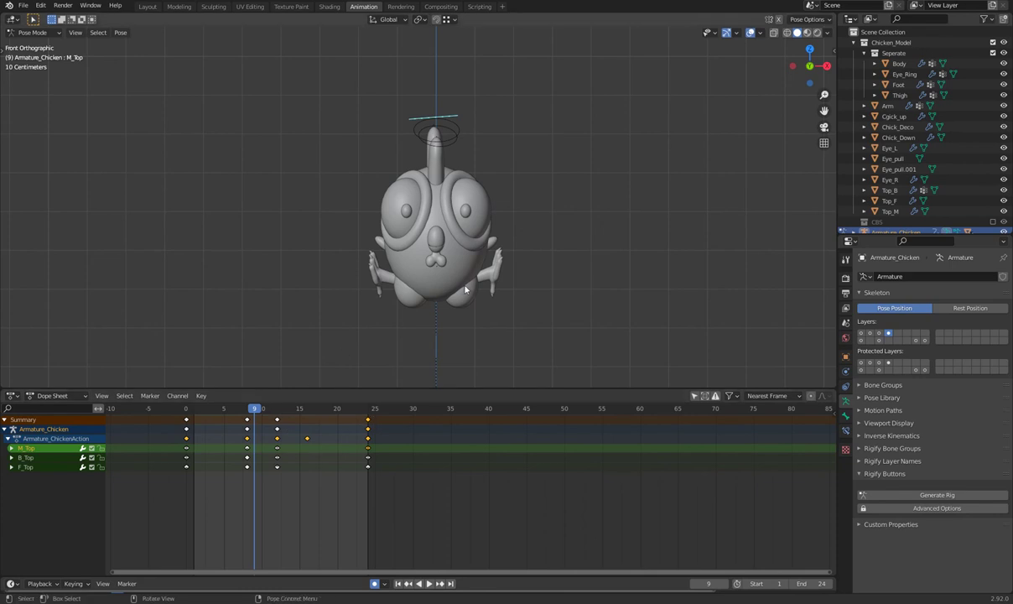
scroll(520, 282, "down", 2)
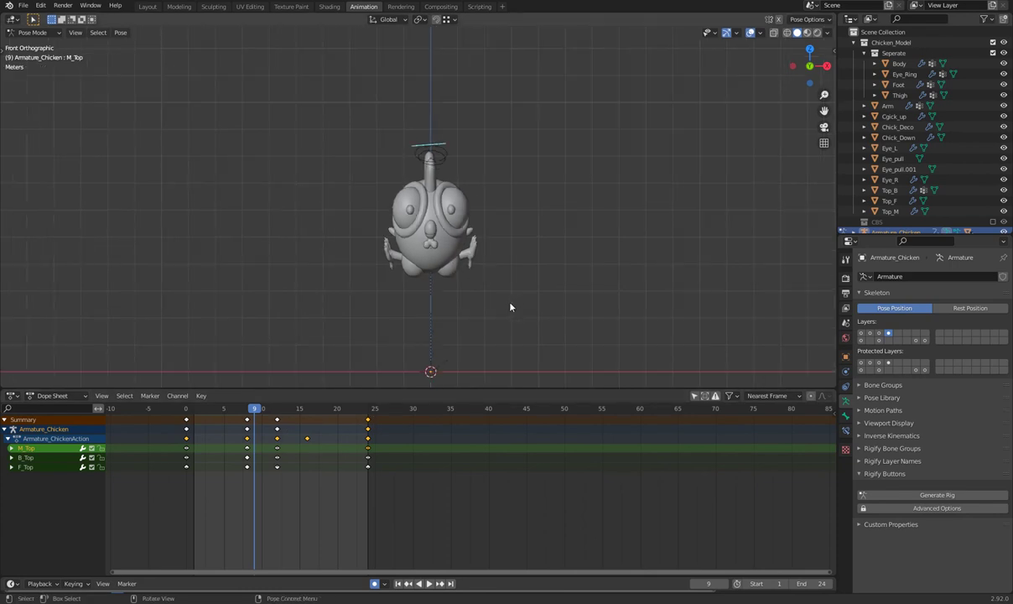
key("space")
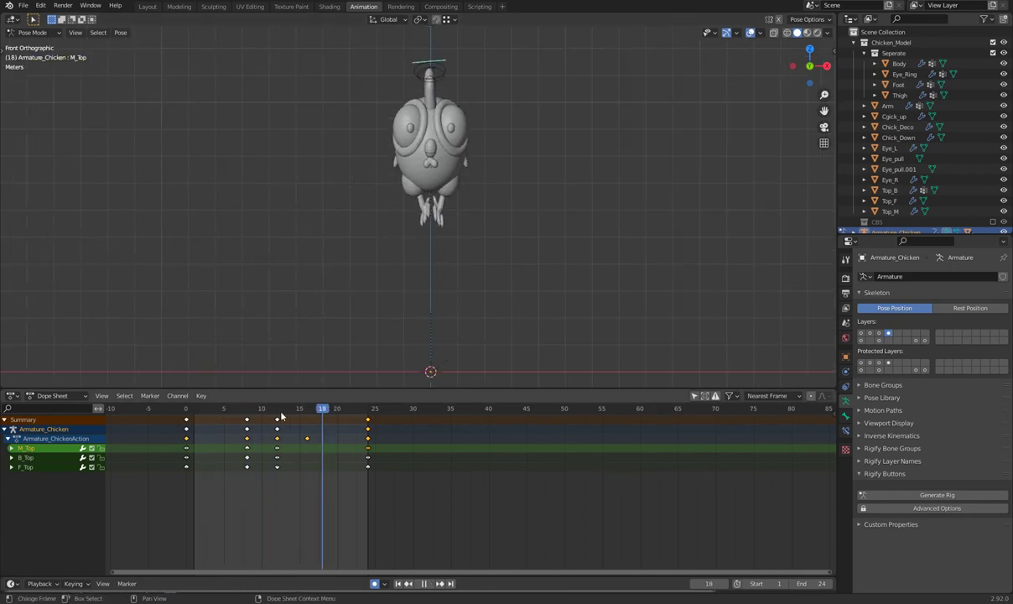